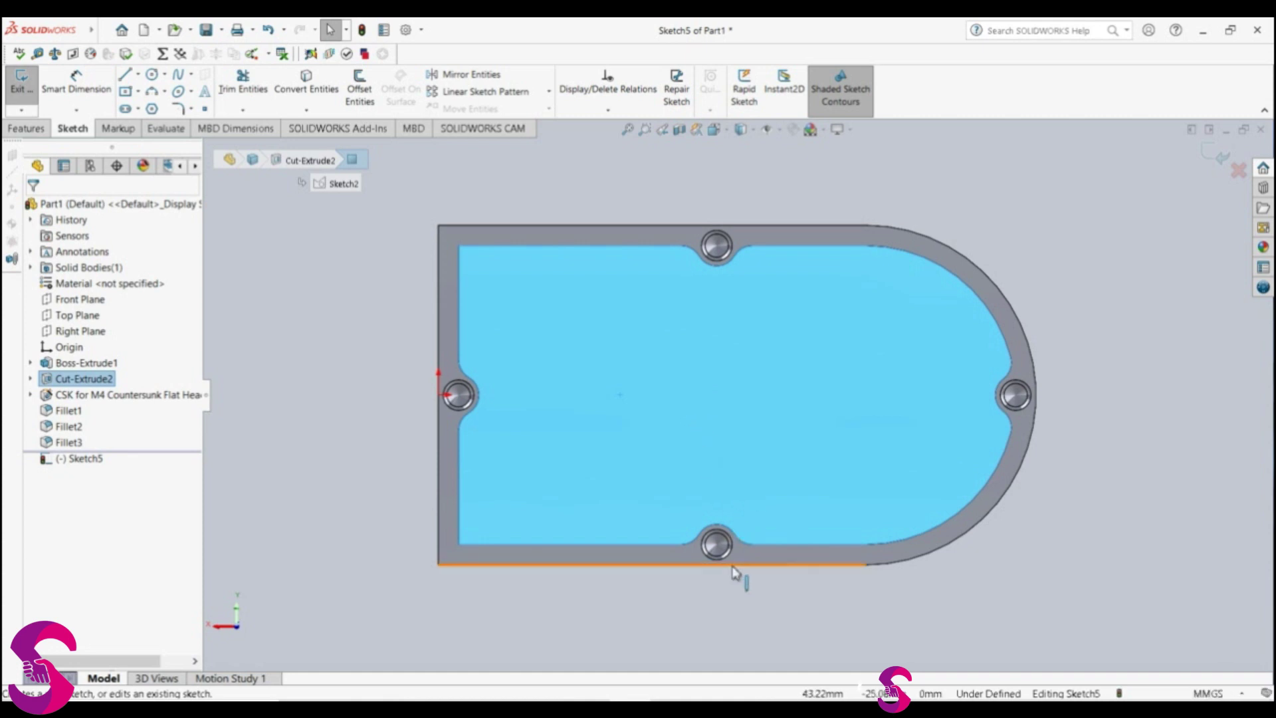
Step: Draw a vertical sketch line from the bottom hole centre to the top hole centre
left_click(132, 78)
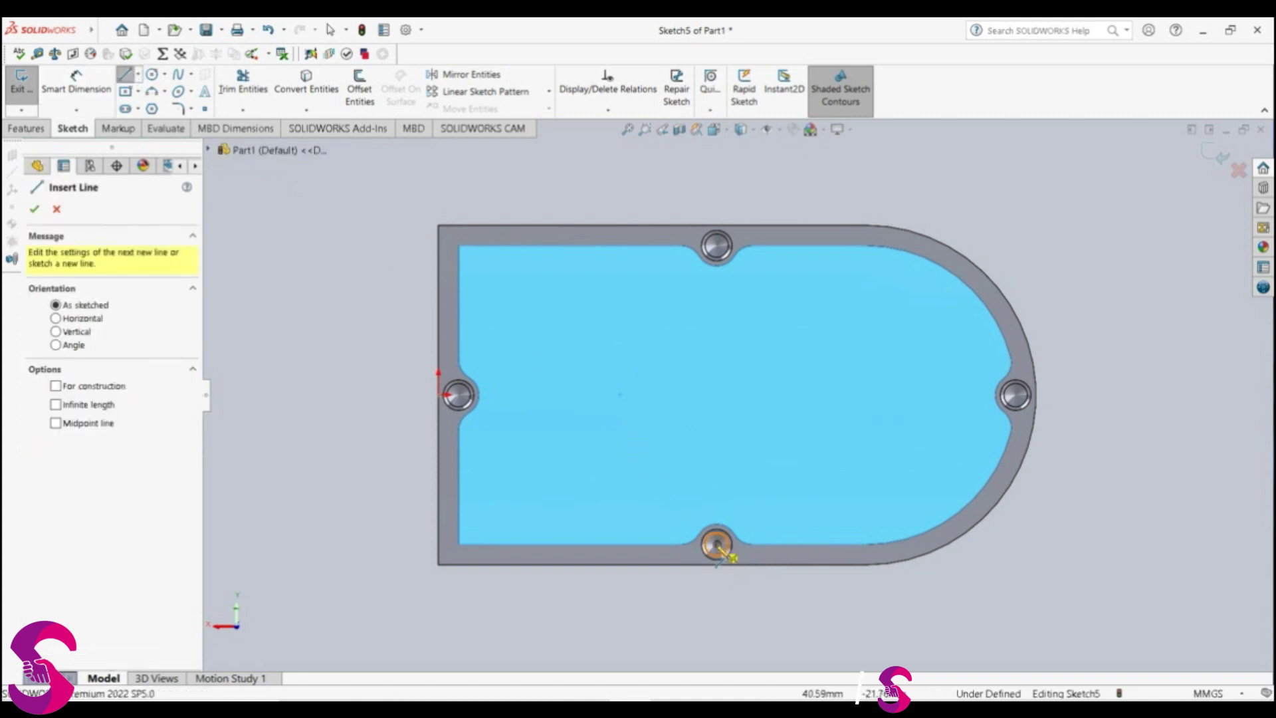
left_click(717, 545)
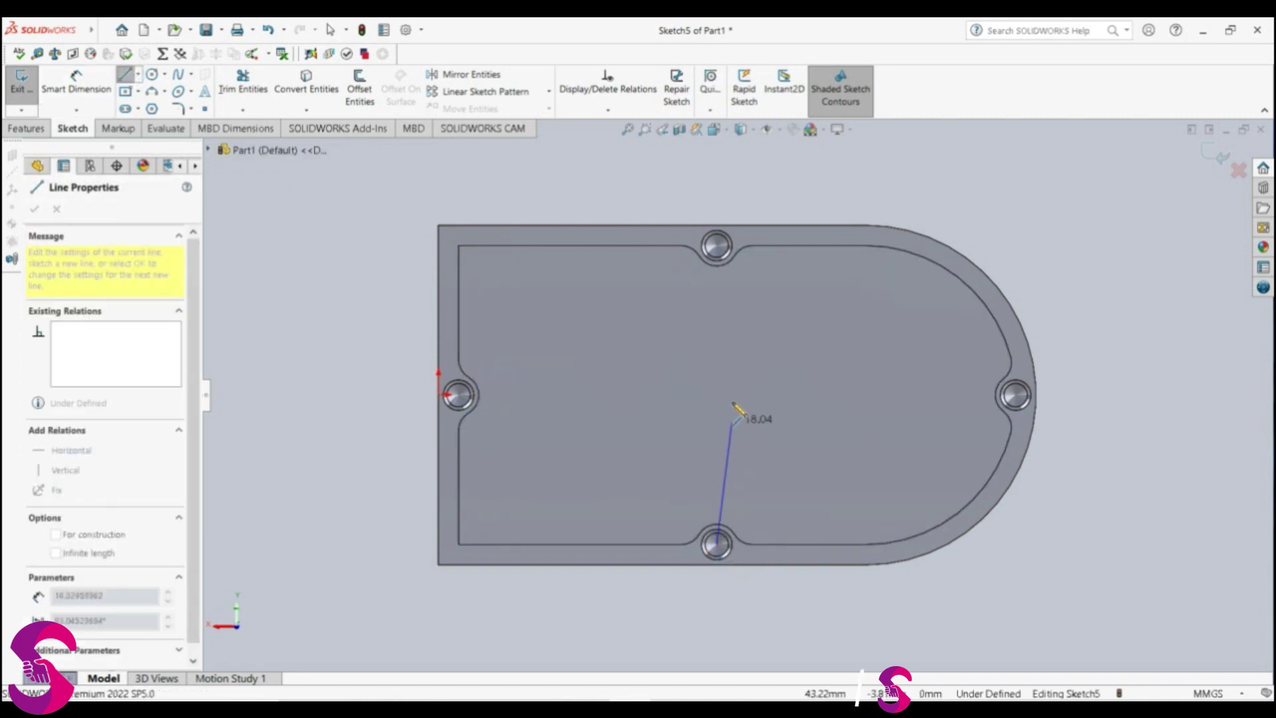
left_click(716, 245)
key("Escape")
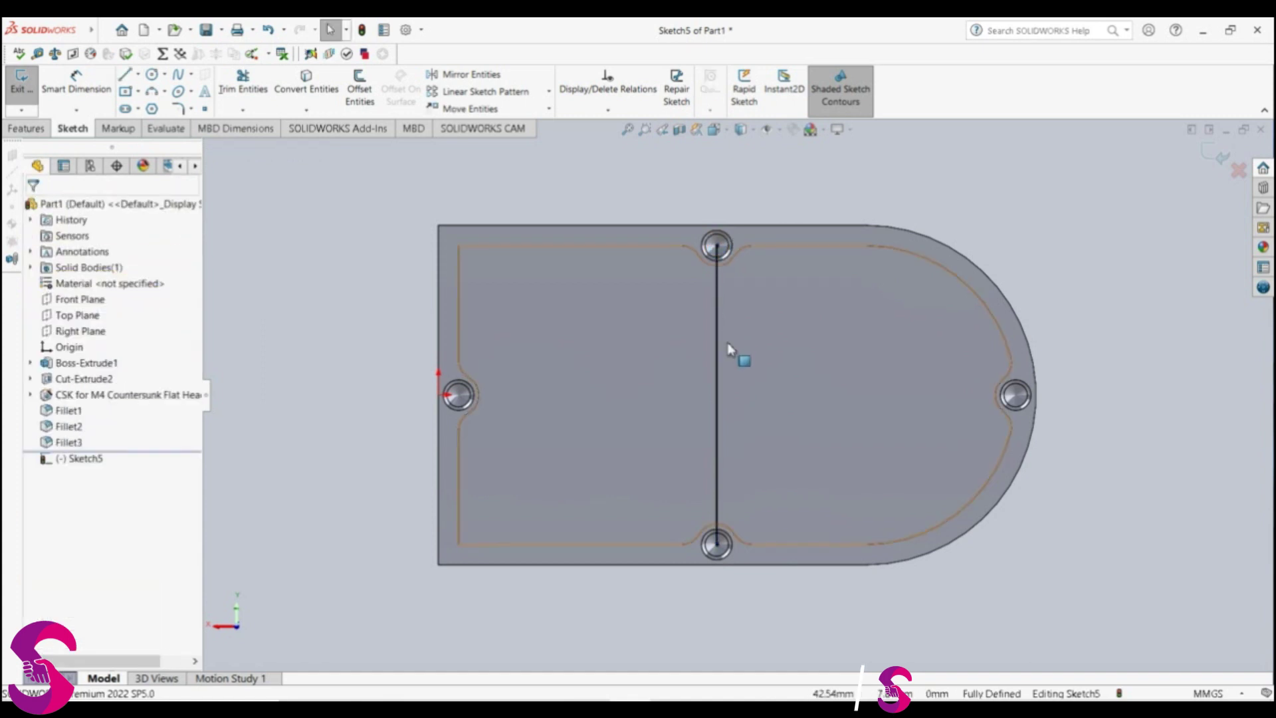
Step: Offset the centre line 14 mm to the left and delete its 14.00 dimension
left_click(359, 90)
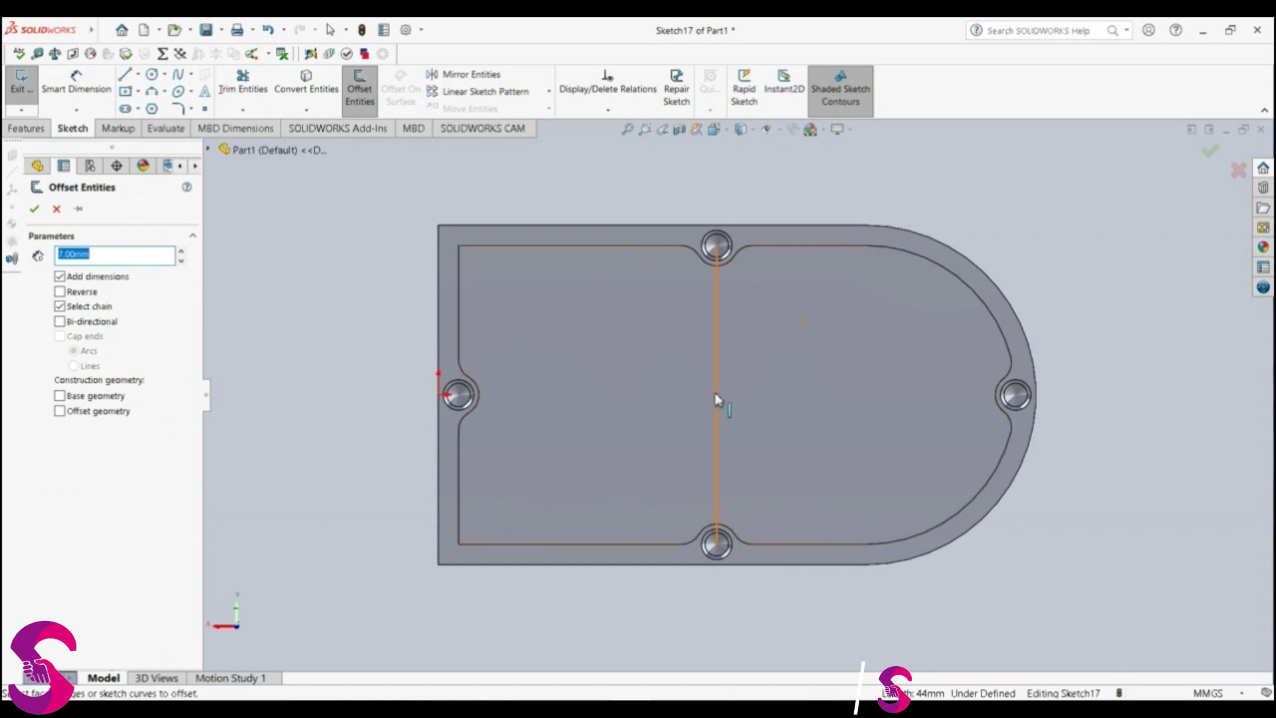
left_click(716, 399)
left_click(59, 292)
type("14")
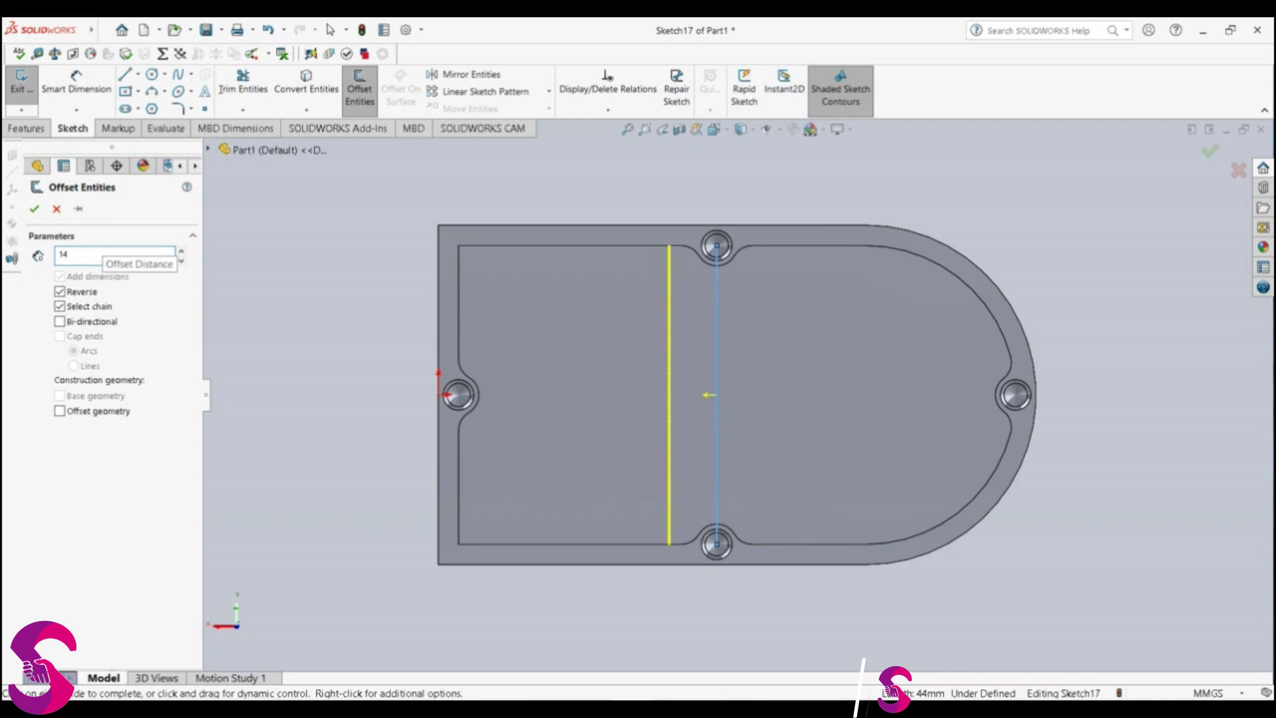
key("Return")
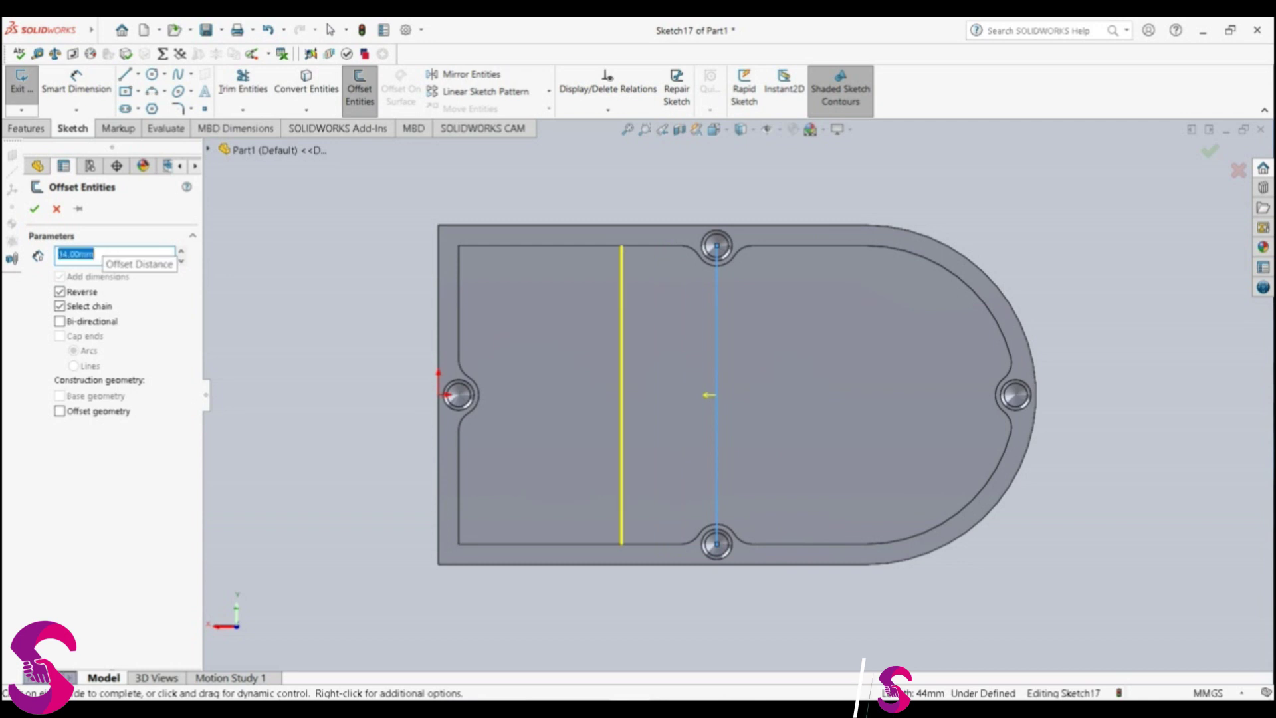
left_click(34, 209)
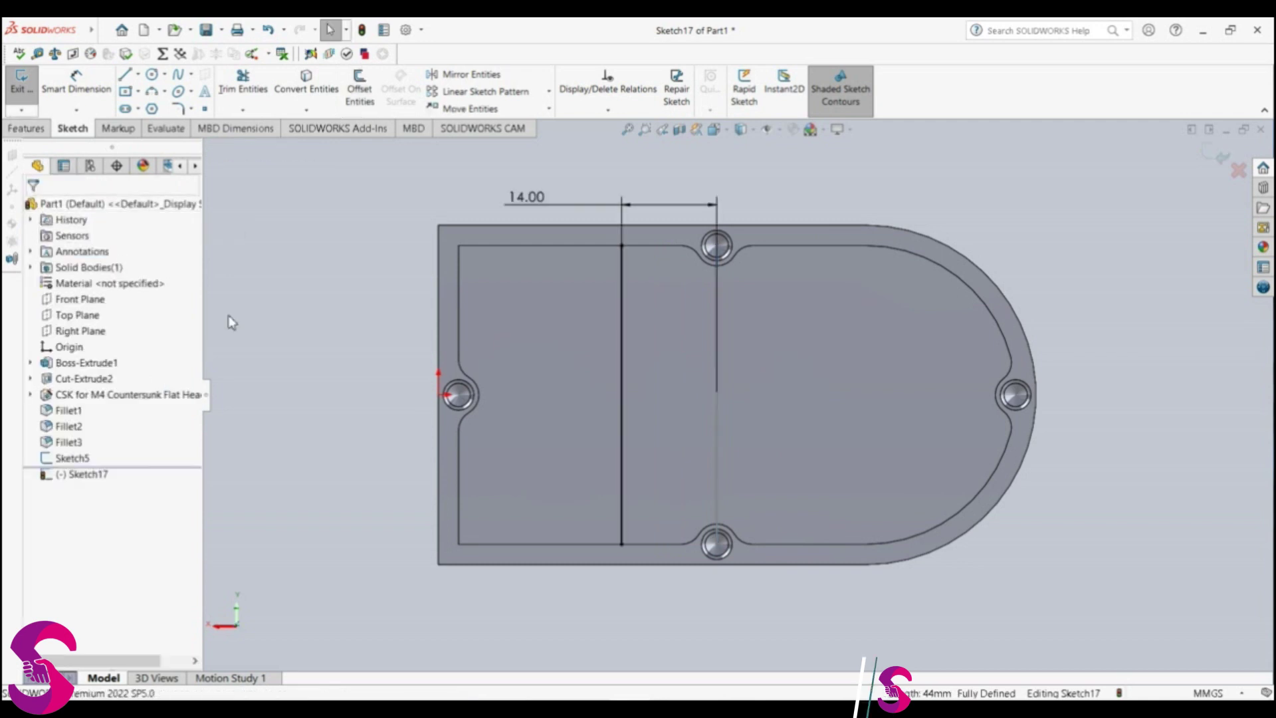
left_click(609, 207)
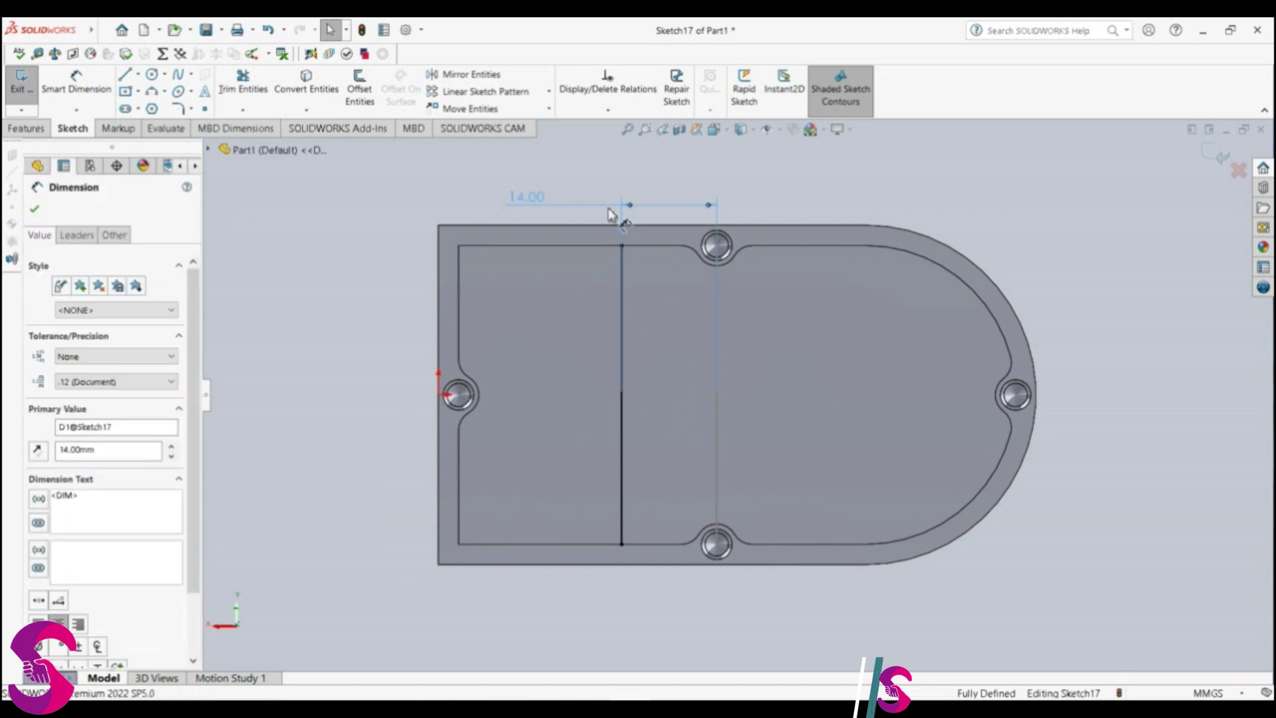
key("Delete")
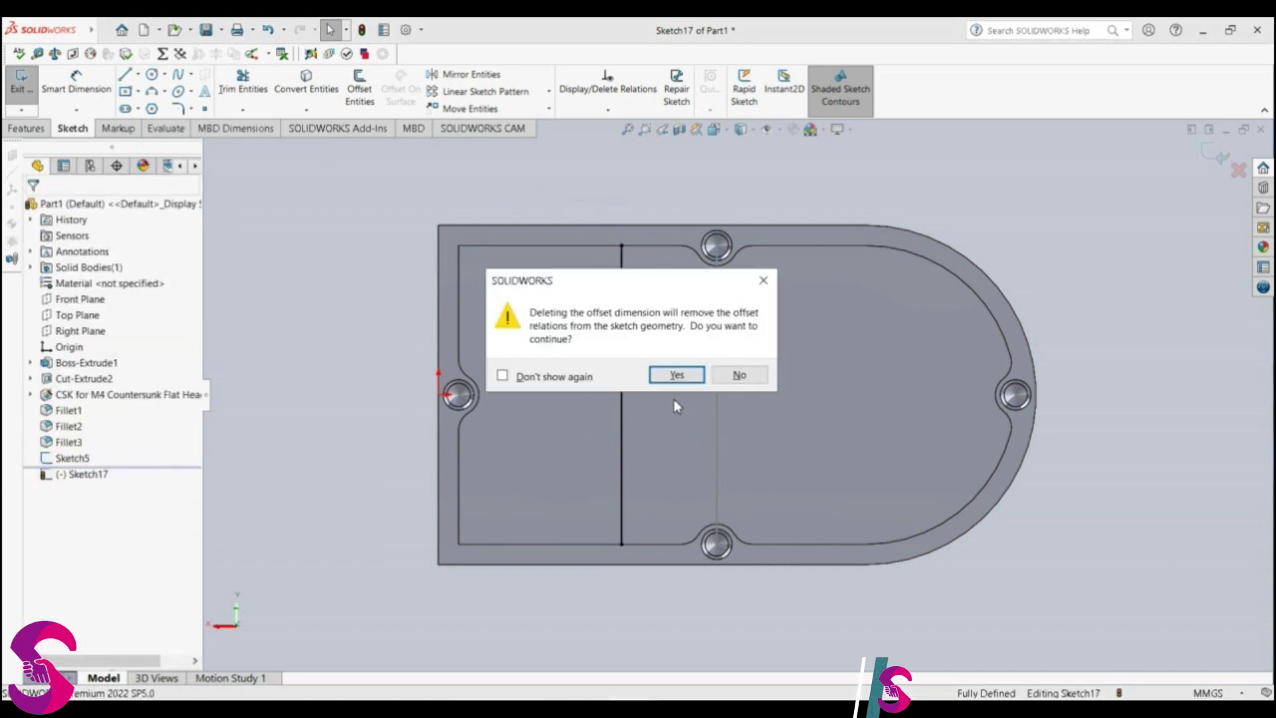
left_click(677, 376)
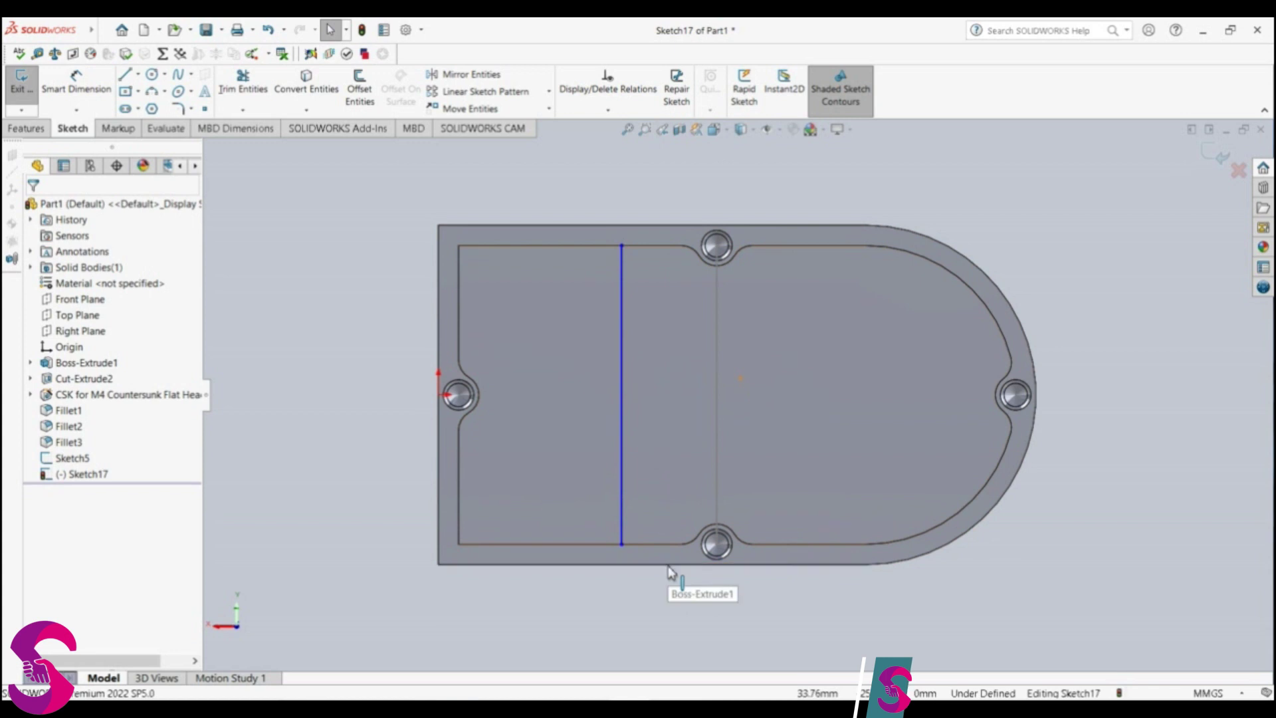
Step: Offset that new line 10 mm back toward centre and delete the 10.00 dimension
left_click(358, 95)
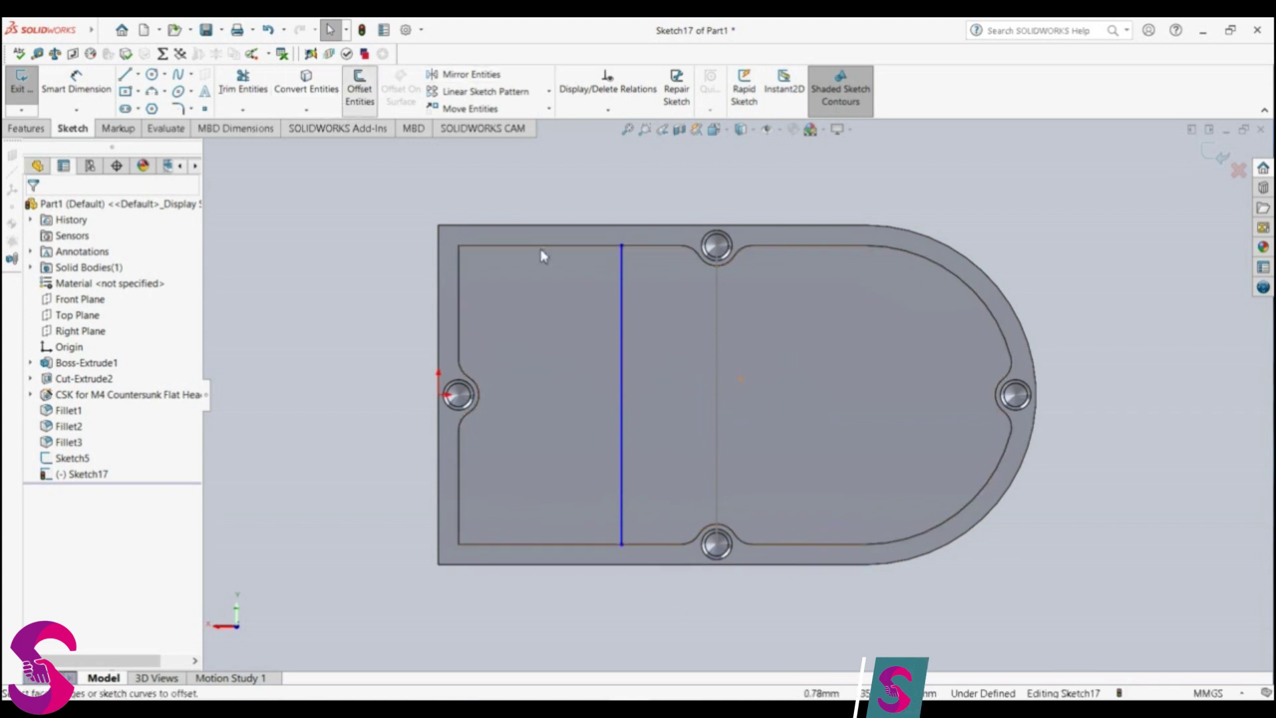
left_click(621, 429)
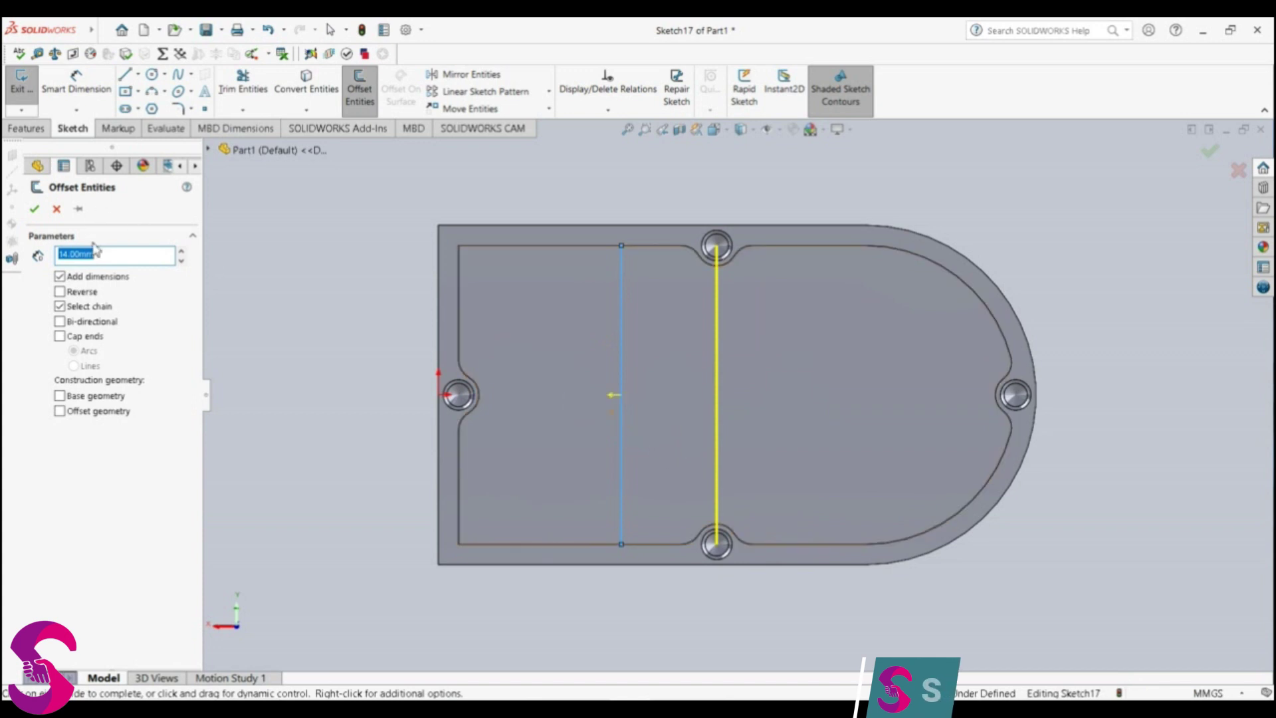
type("10")
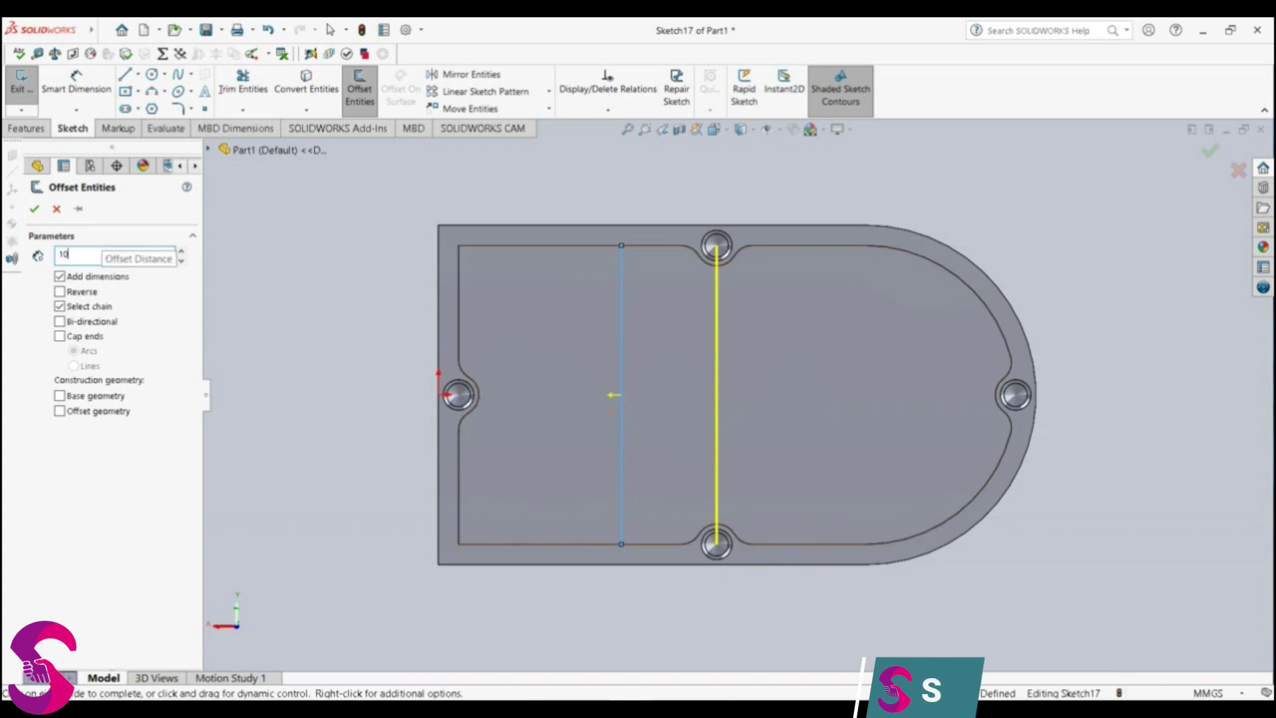
key("Return")
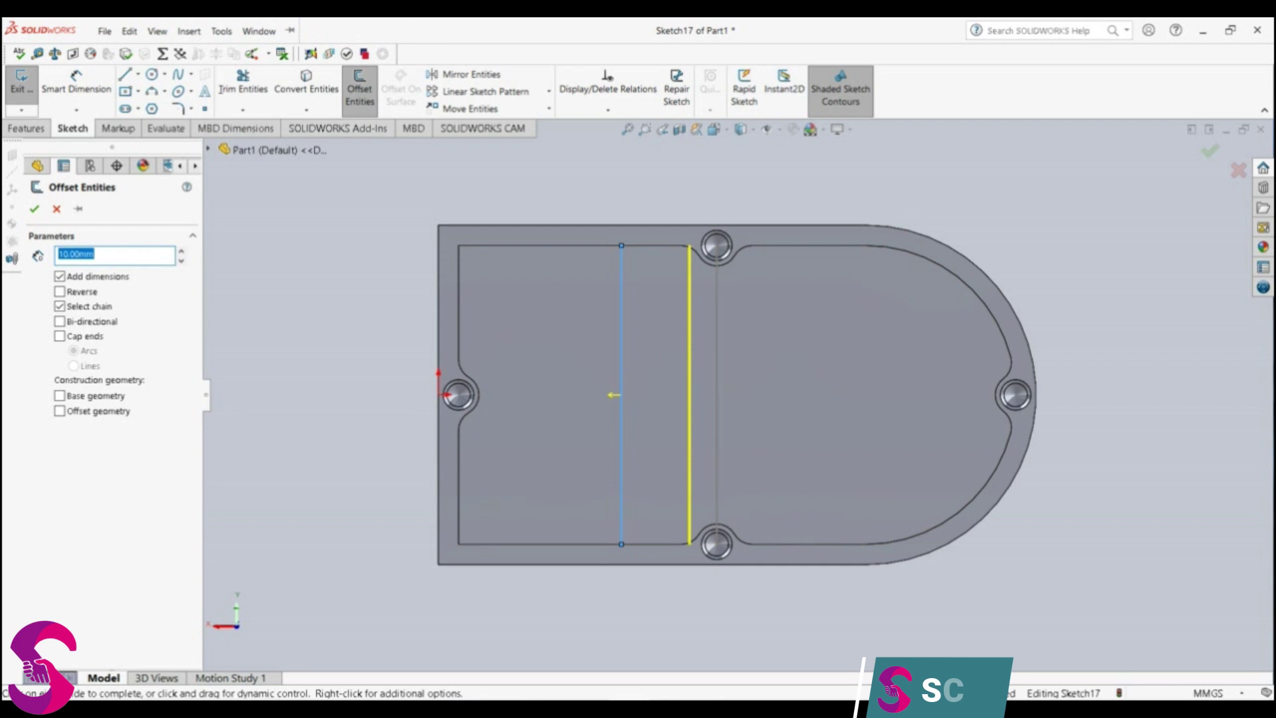
left_click(33, 209)
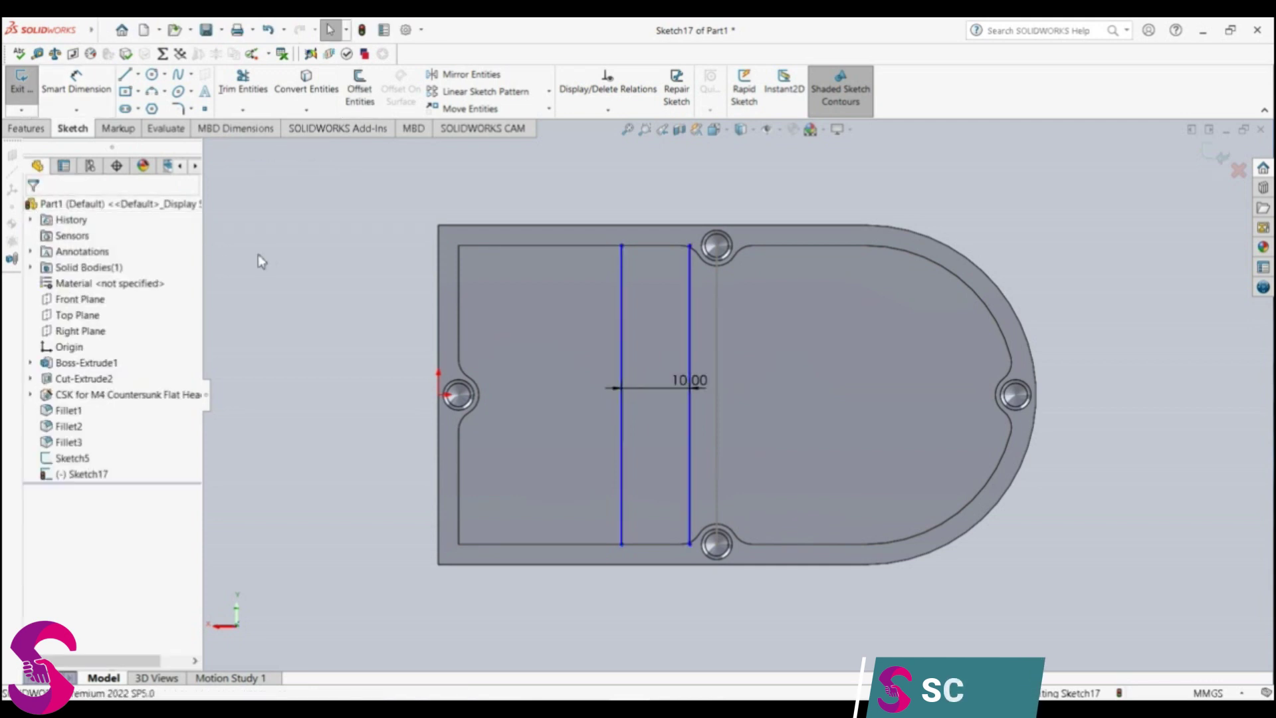
left_click(683, 386)
key("Delete")
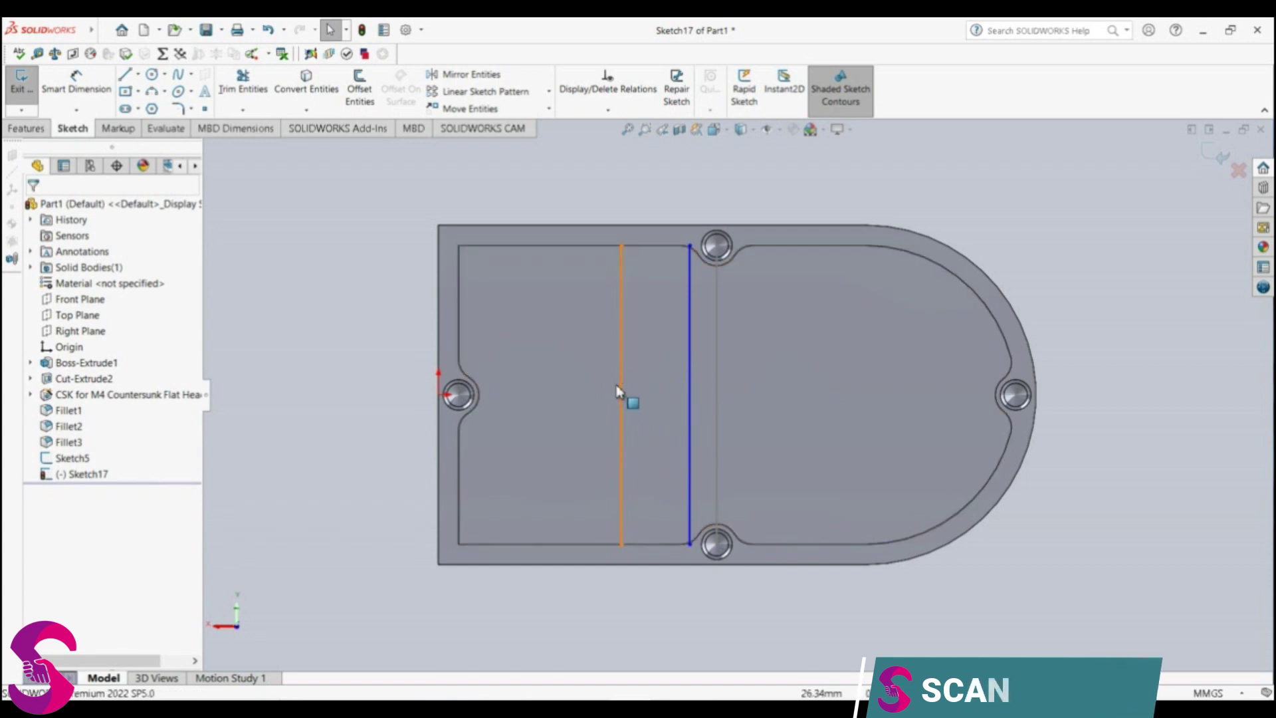
Step: Draw a horizontal line from the right offset line's midpoint to the left hole centre
left_click(125, 75)
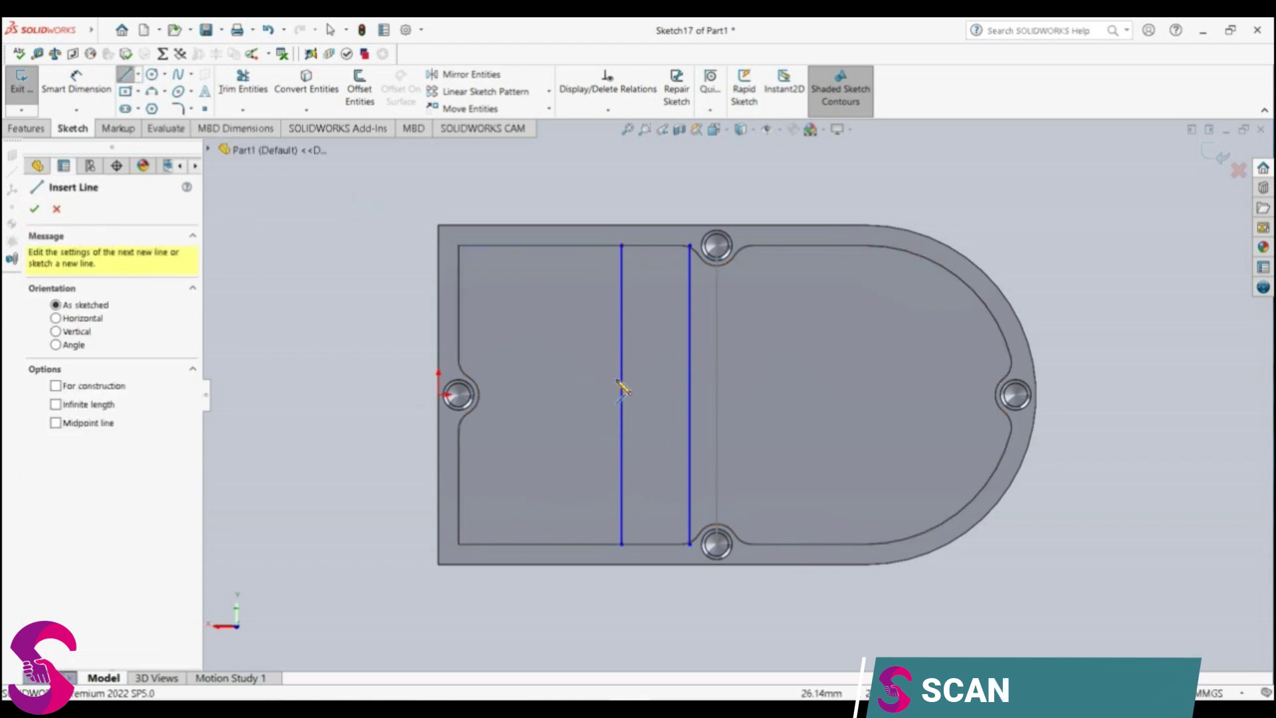
left_click(689, 394)
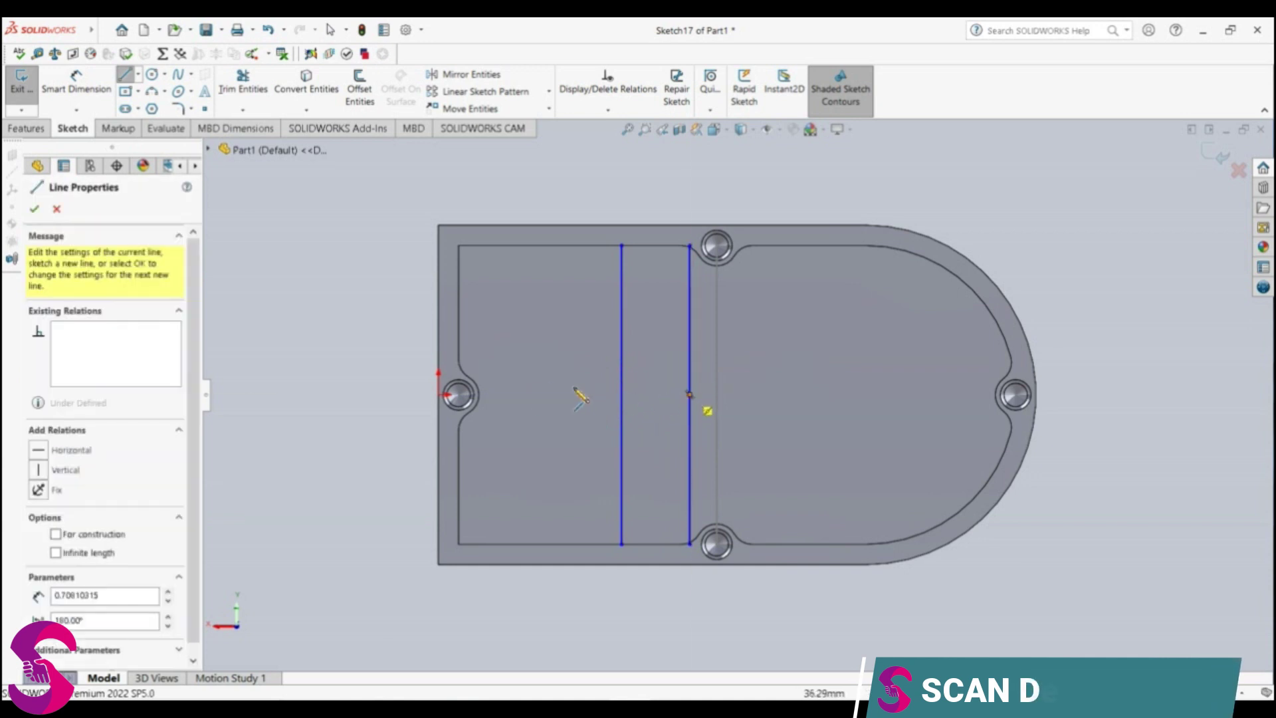
left_click(479, 395)
key("Escape")
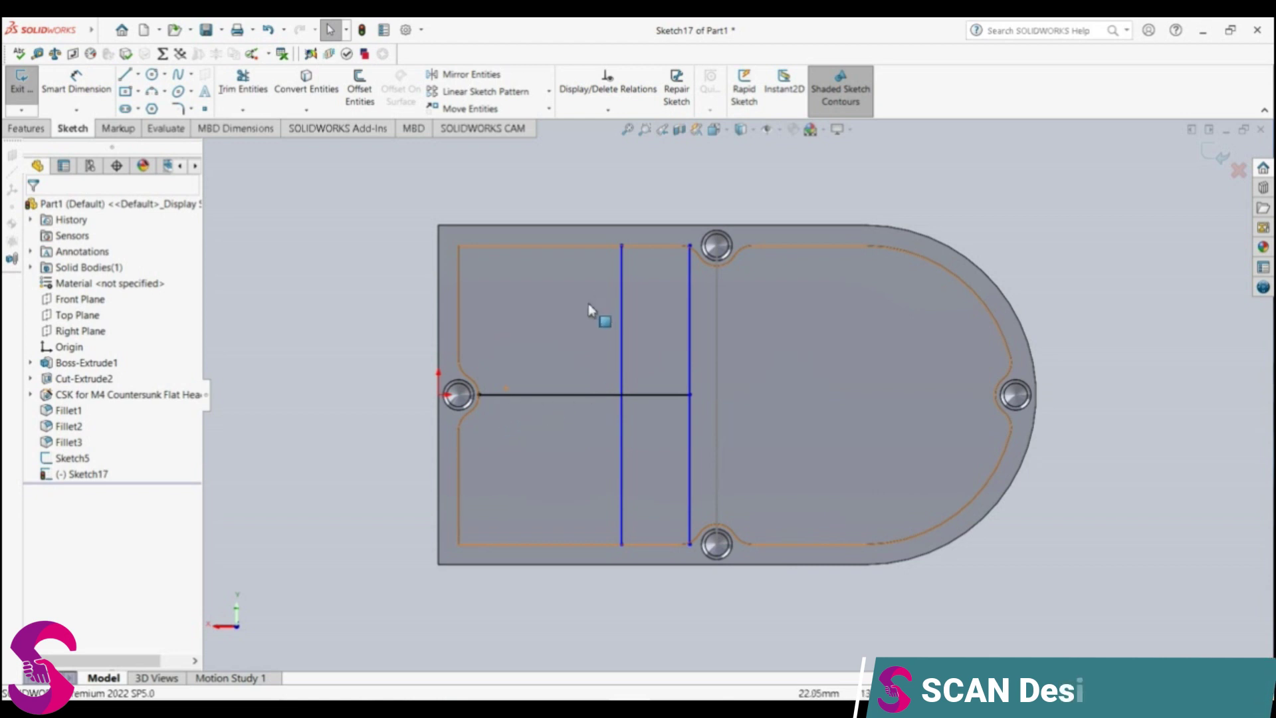
Step: Offset the middle horizontal line 10 mm upward
left_click(357, 97)
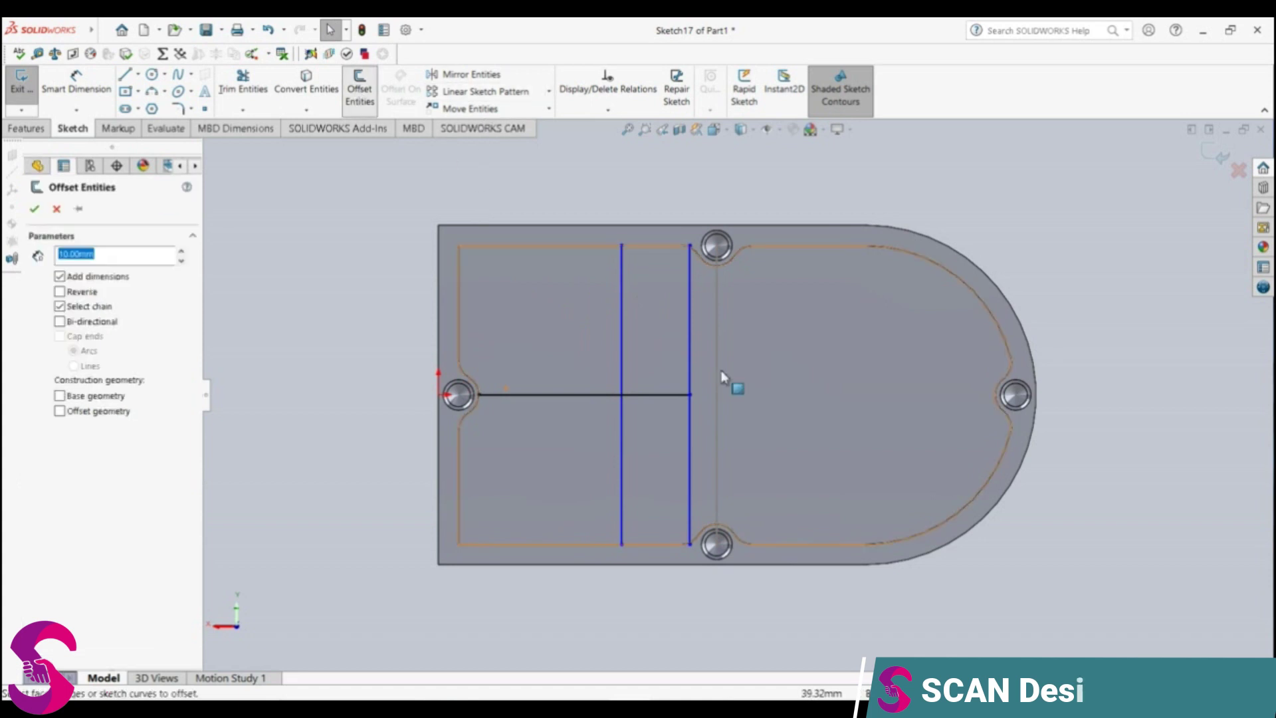
left_click(650, 398)
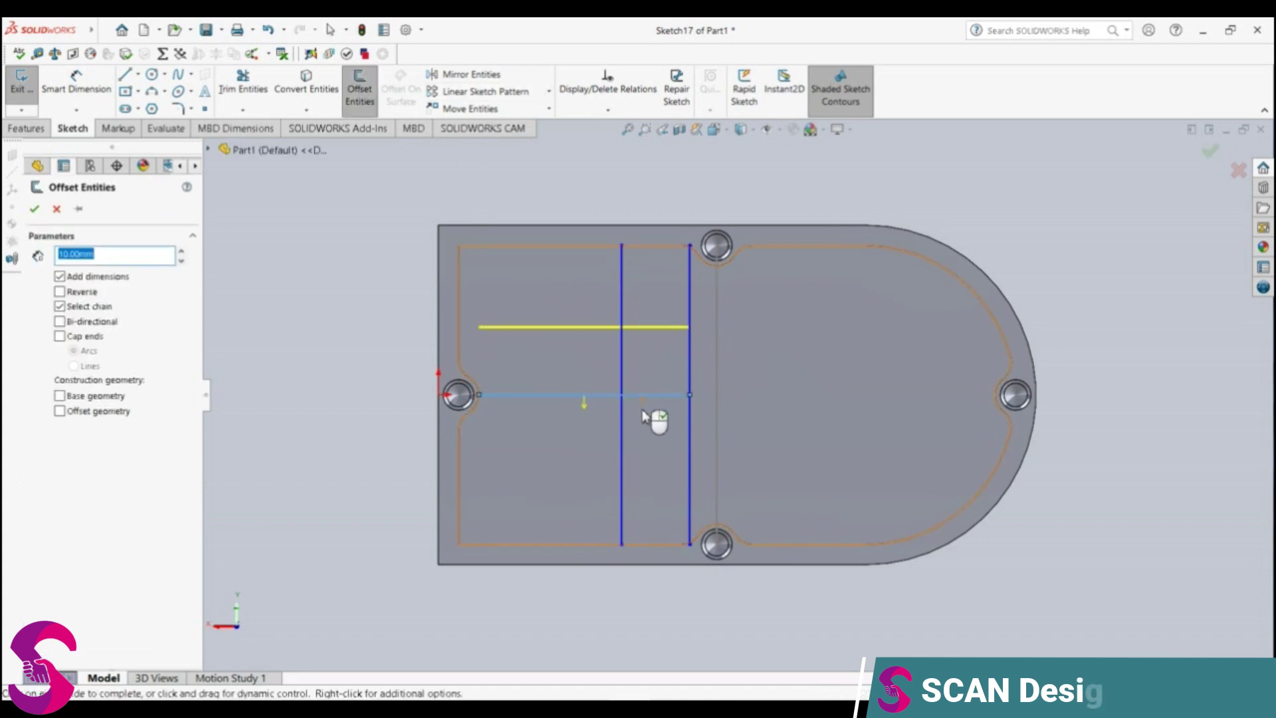
left_click(34, 208)
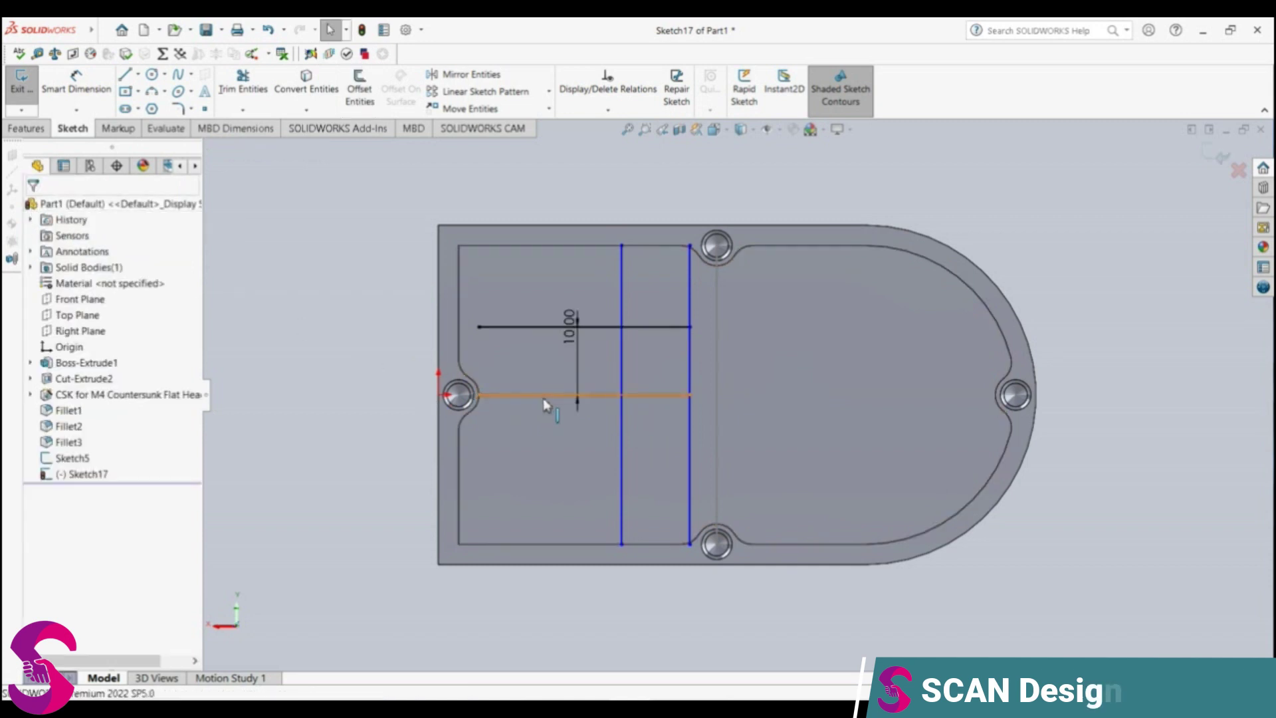
left_click(525, 394)
left_click(383, 393)
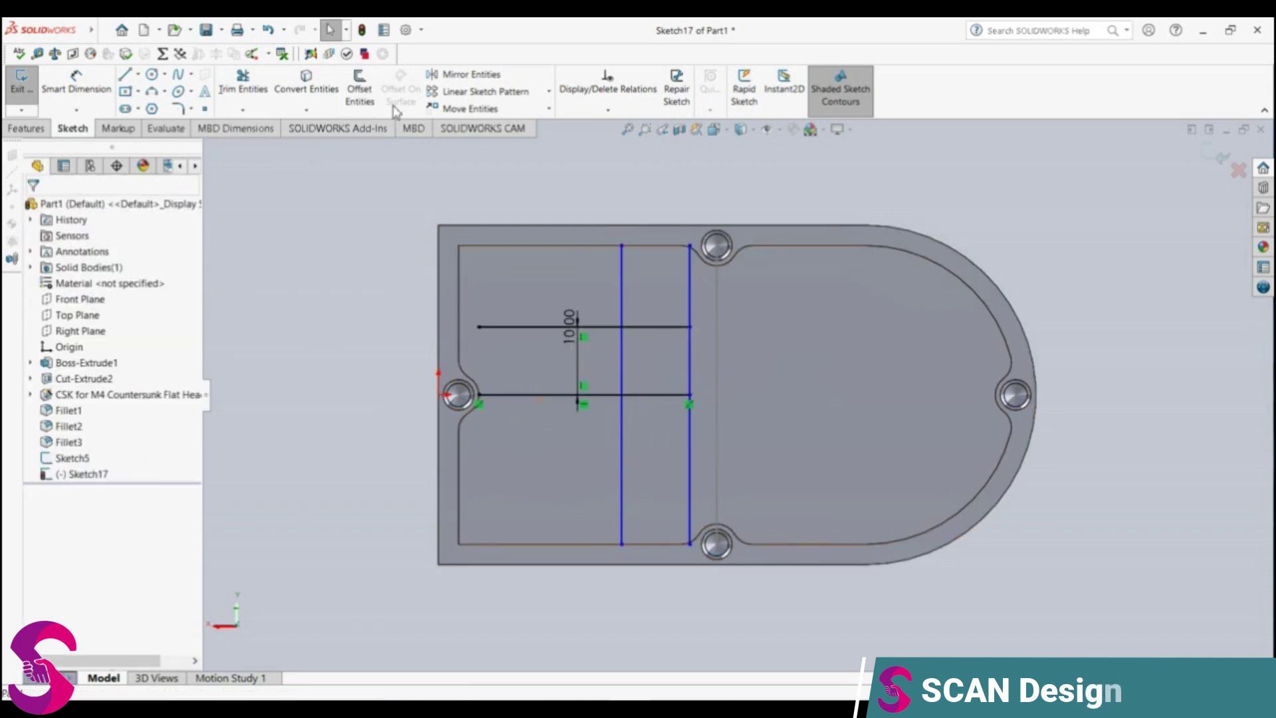
Step: Offset the middle line 10 mm downward and delete both 10.00 dimensions
left_click(360, 87)
left_click(546, 398)
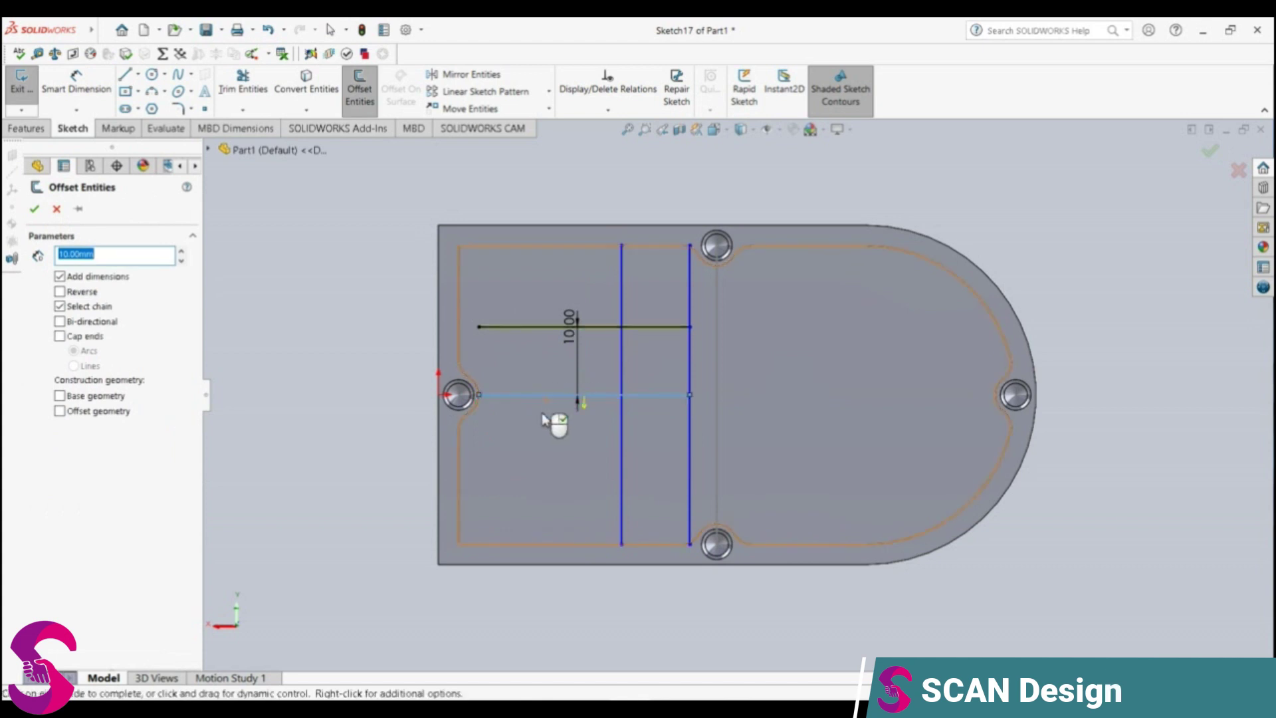
left_click(59, 292)
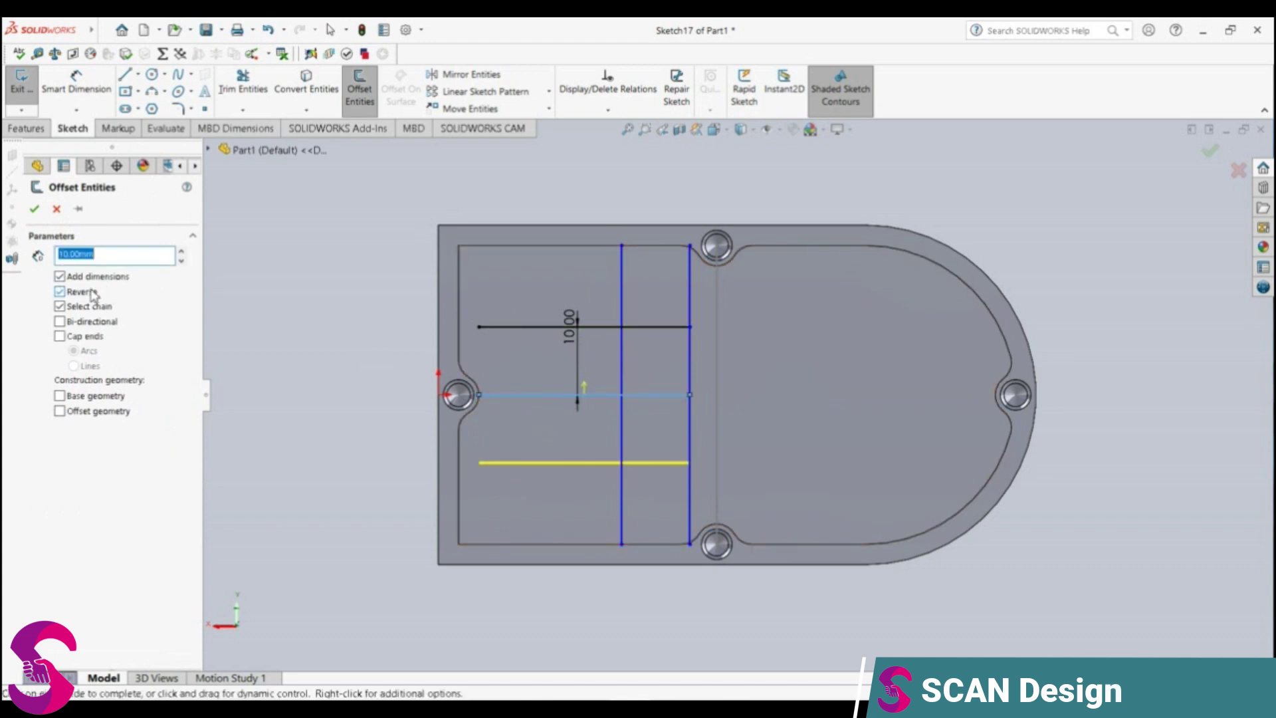
left_click(36, 209)
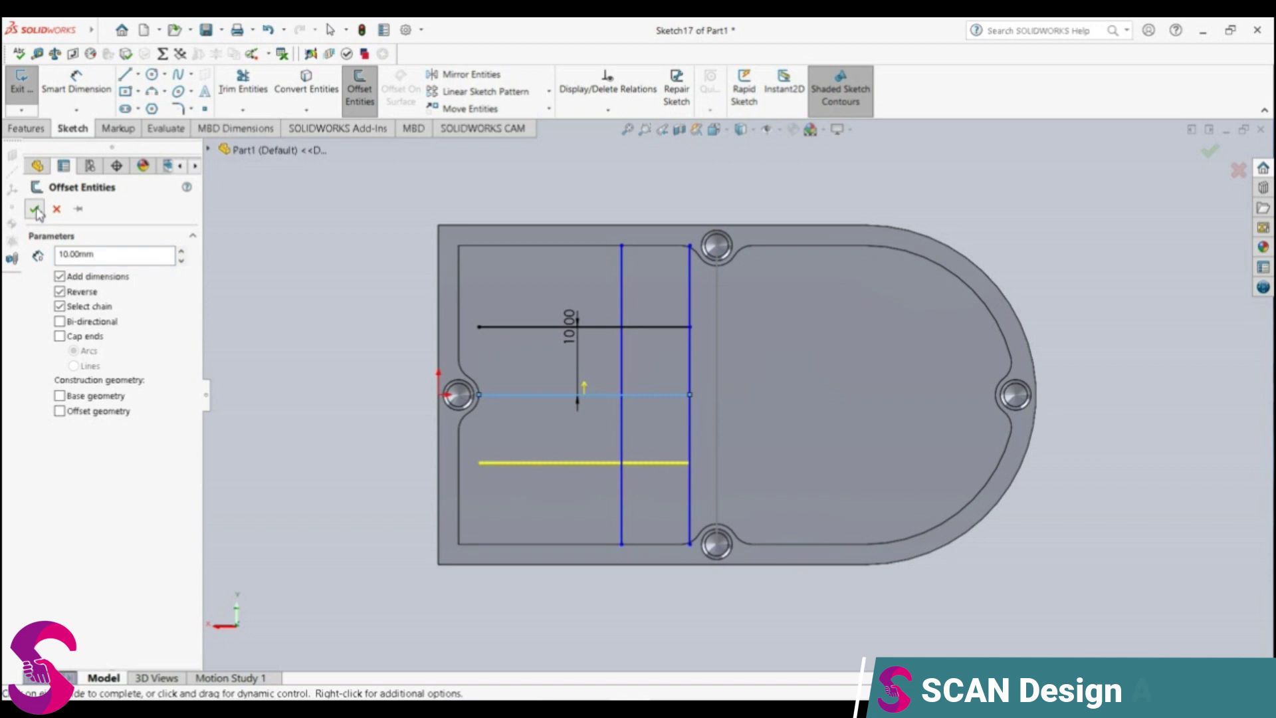
left_click(570, 342)
key("Delete")
left_click(589, 419)
key("Delete")
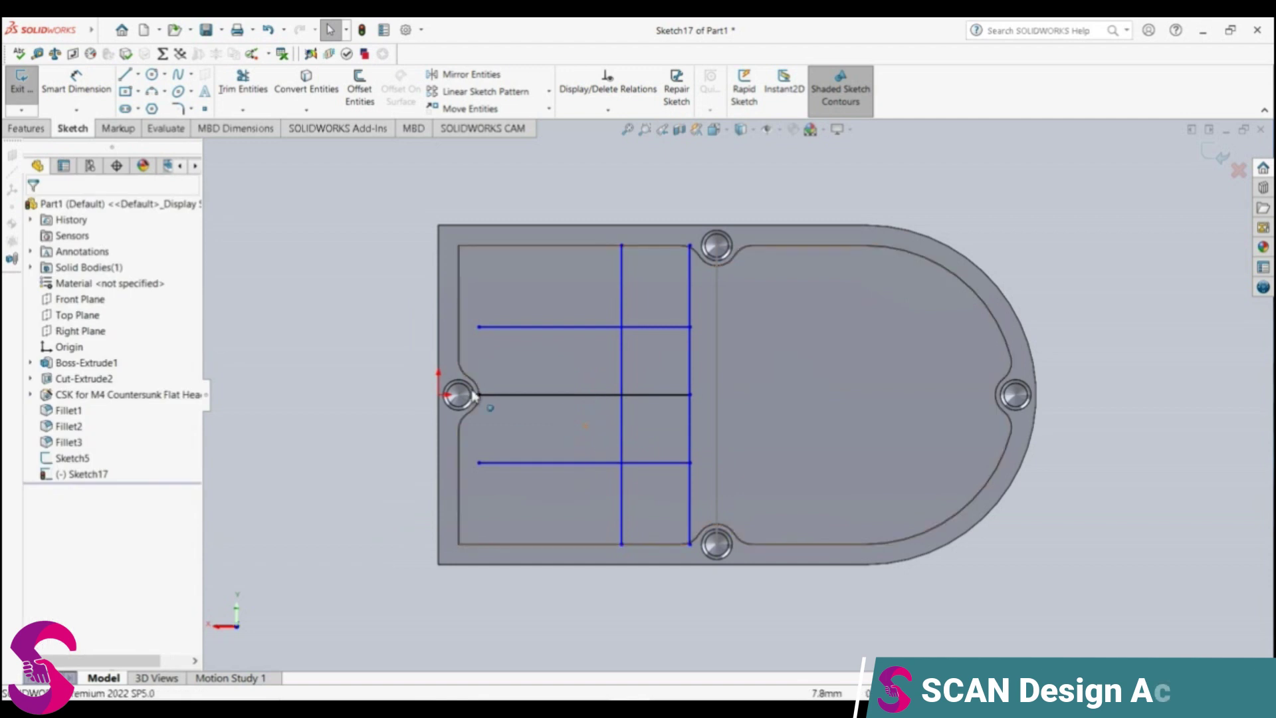
Step: Extend the lower and upper horizontal lines left to the recess edge
left_click(124, 74)
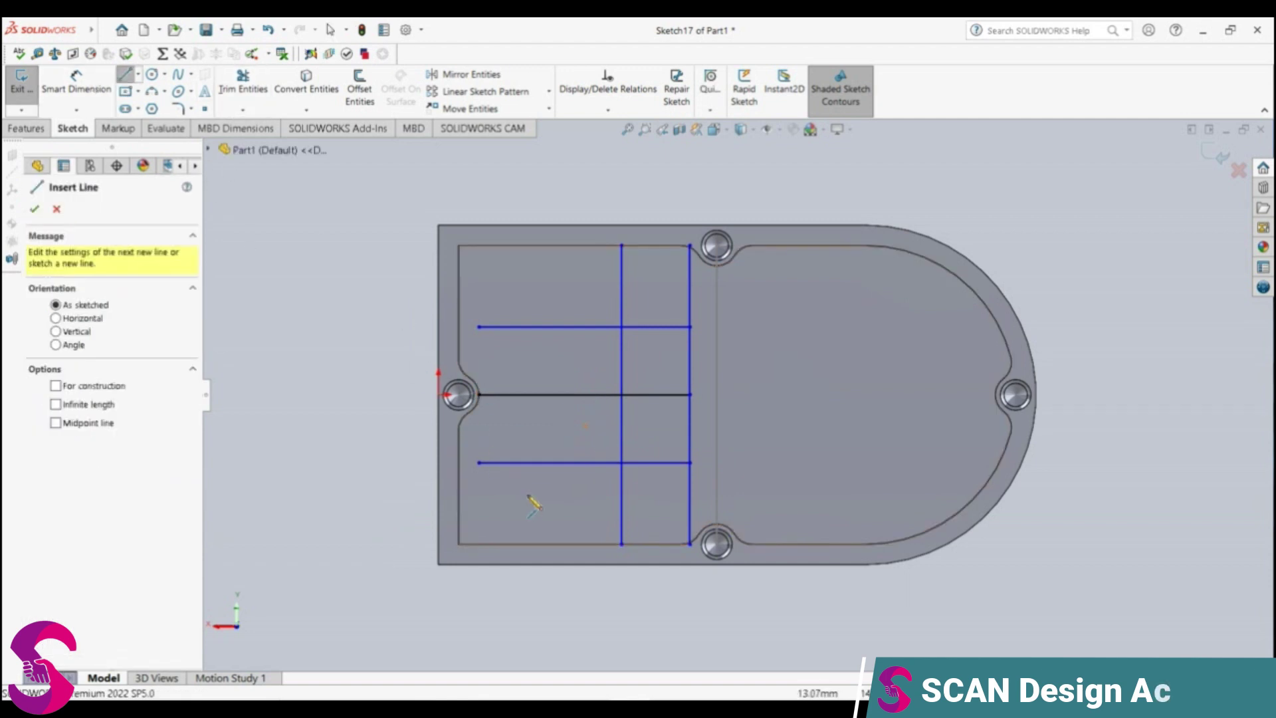
left_click(479, 462)
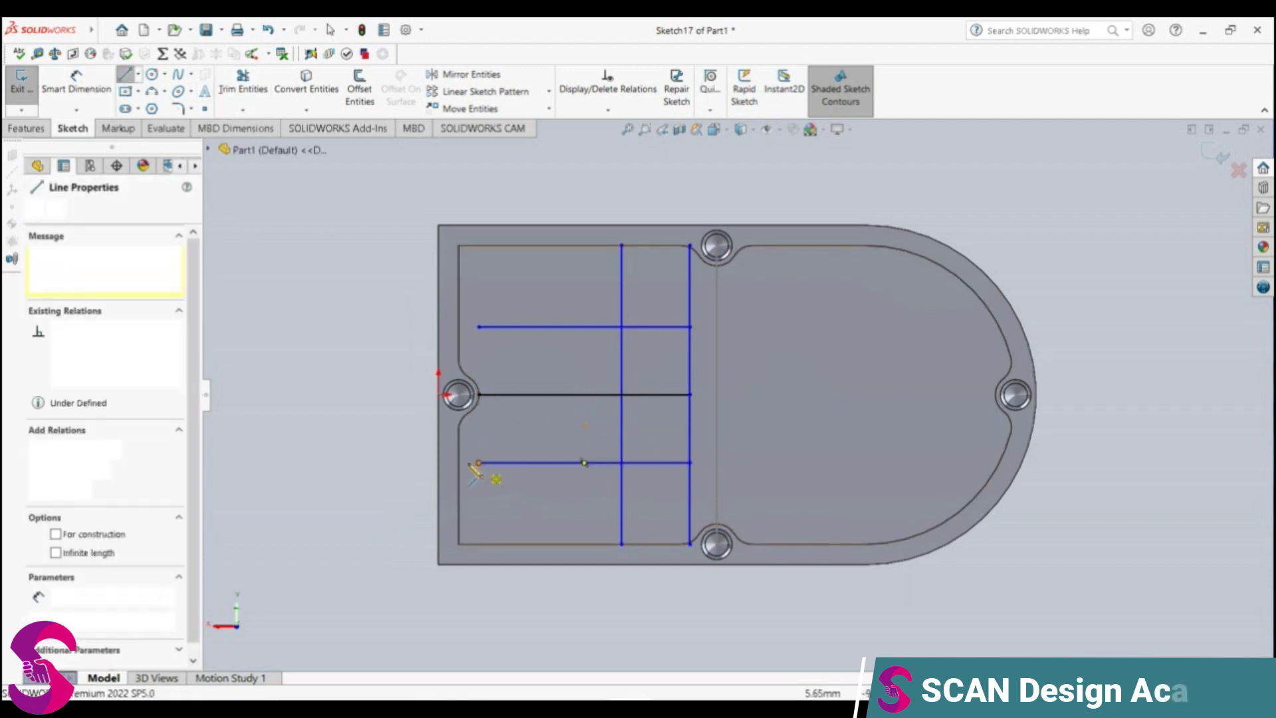
left_click(458, 463)
key("Escape")
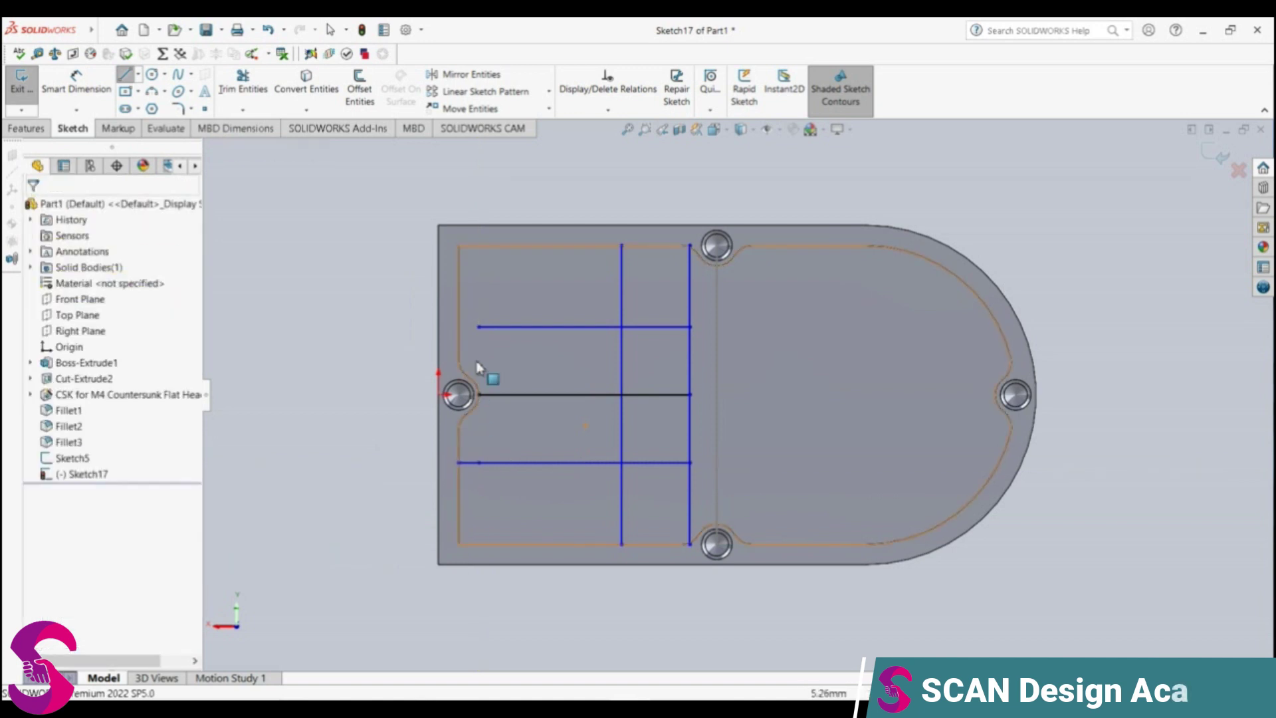
left_click(131, 78)
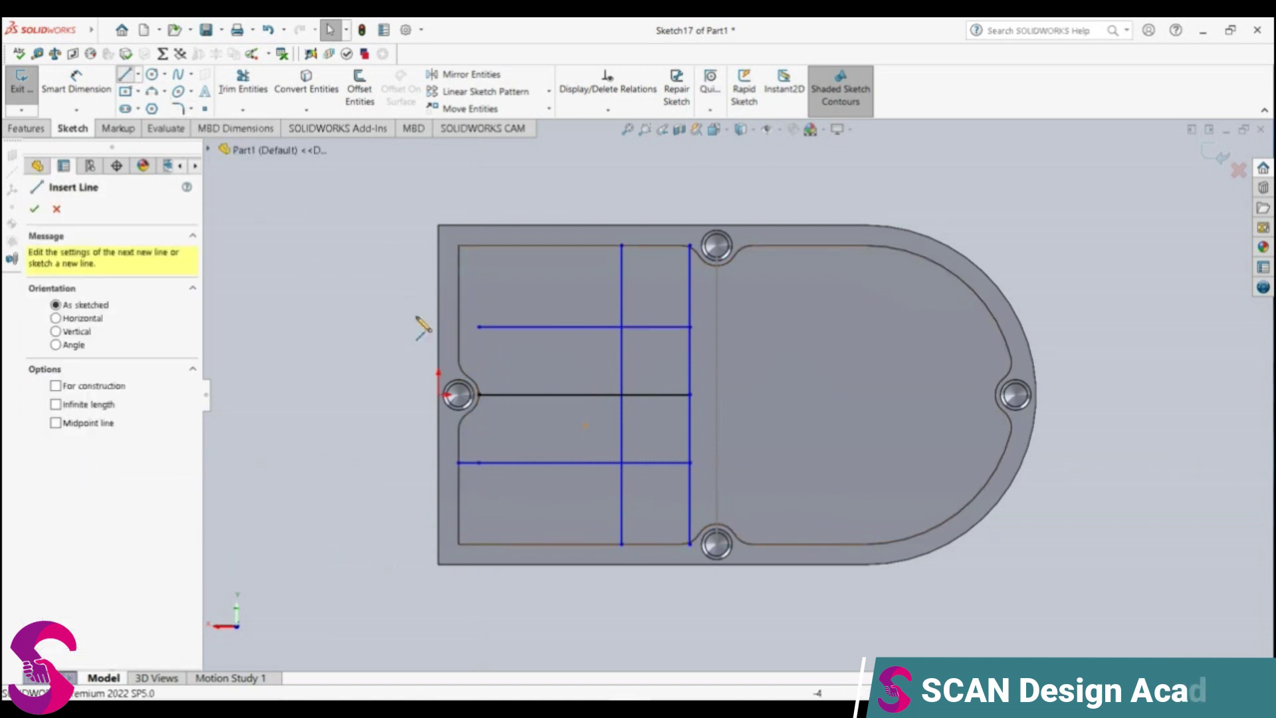
left_click(478, 327)
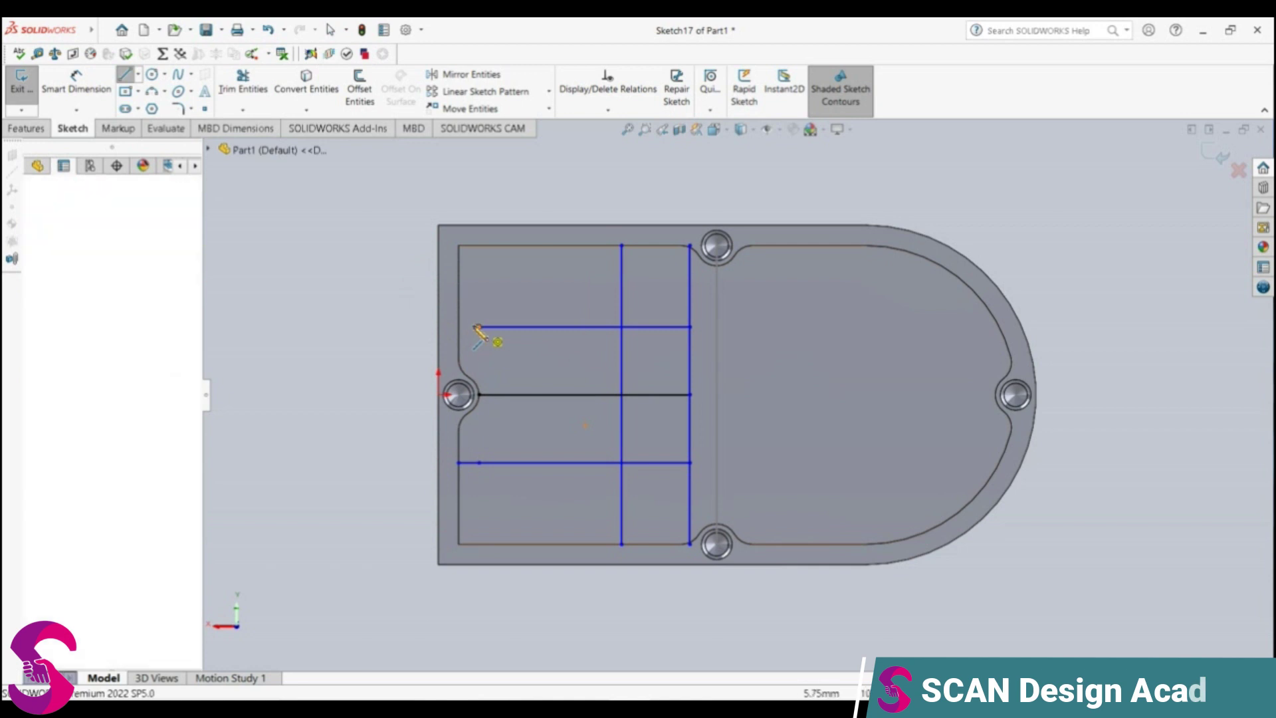
left_click(458, 326)
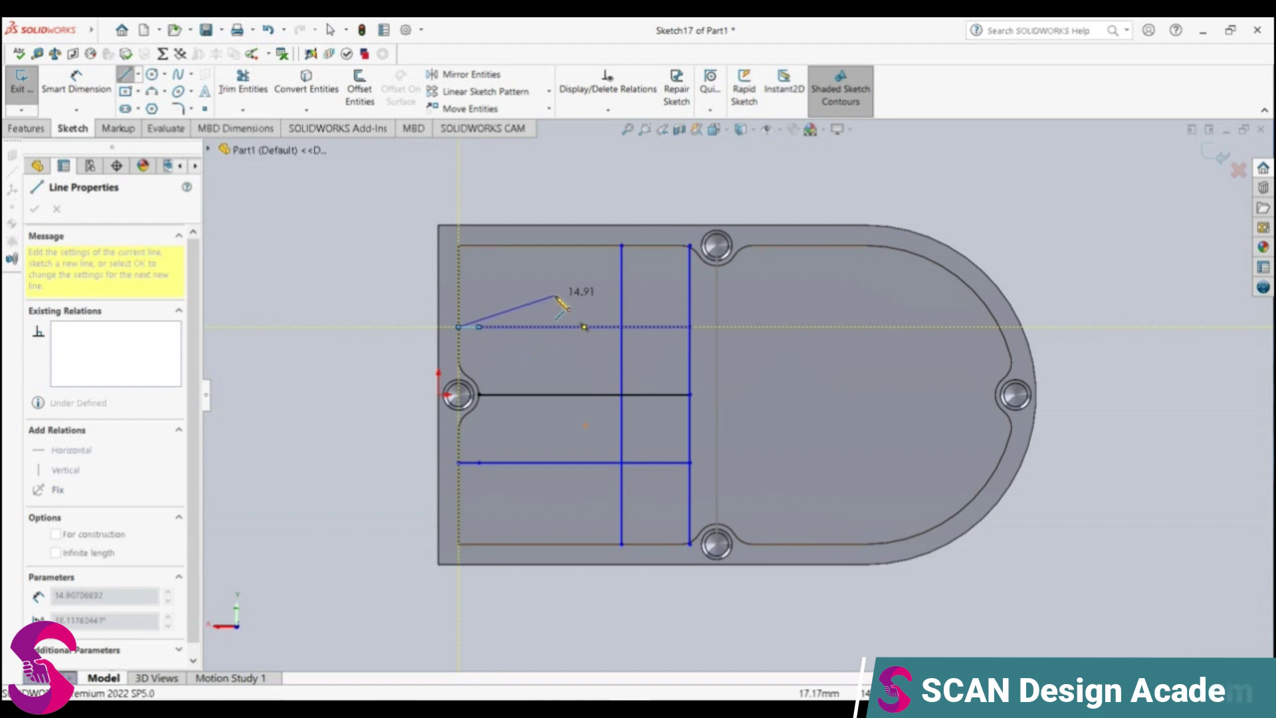
key("Escape")
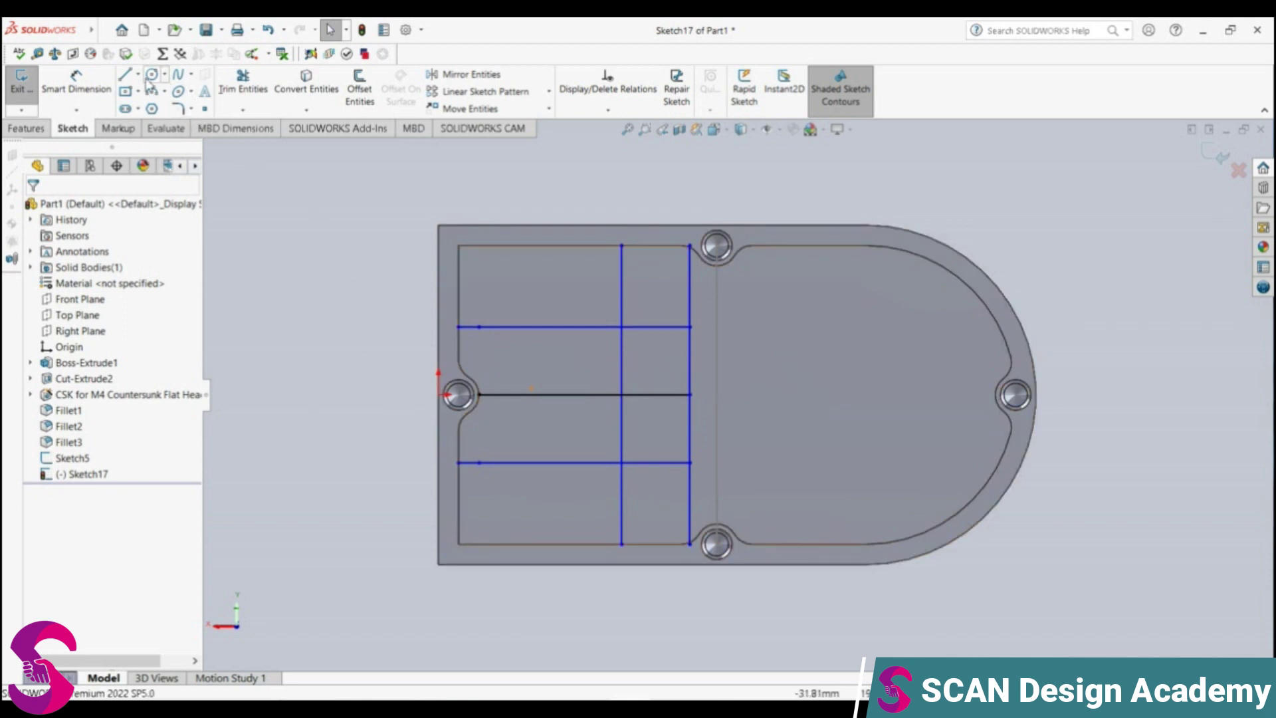
Step: Draw a 20 mm vertical line joining the left ends of both horizontal lines
left_click(125, 73)
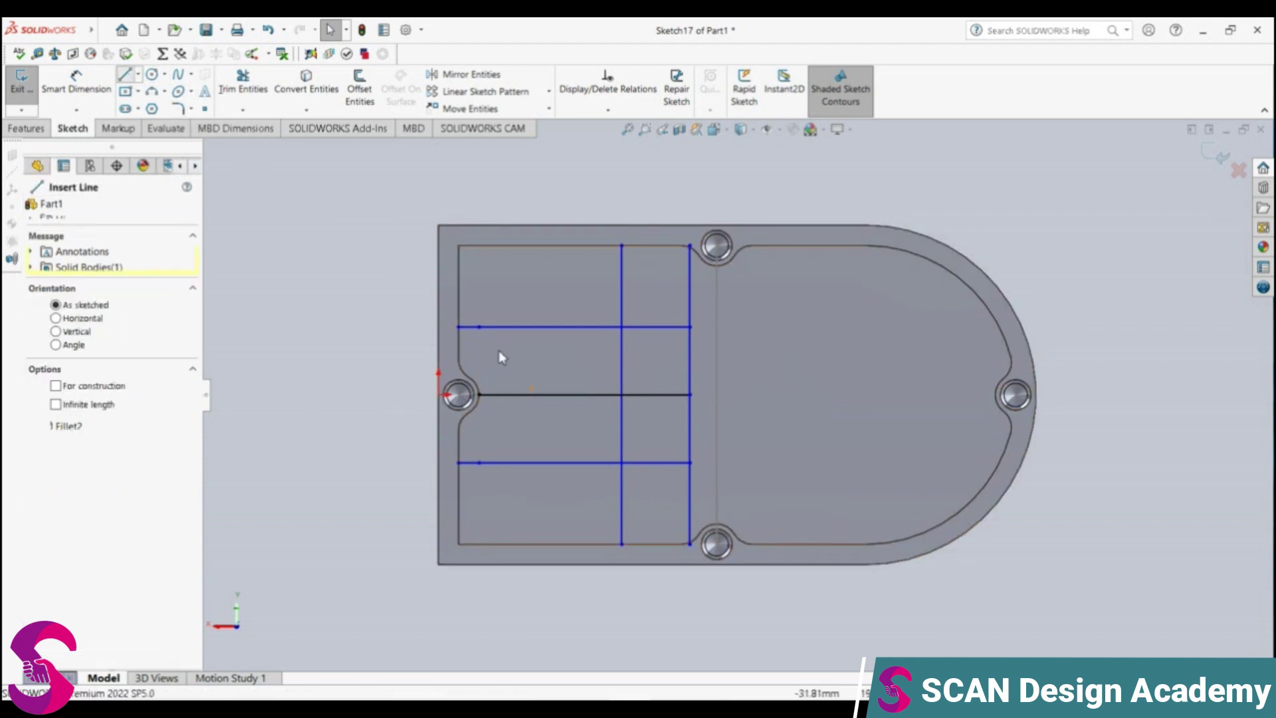
left_click(458, 327)
left_click(458, 462)
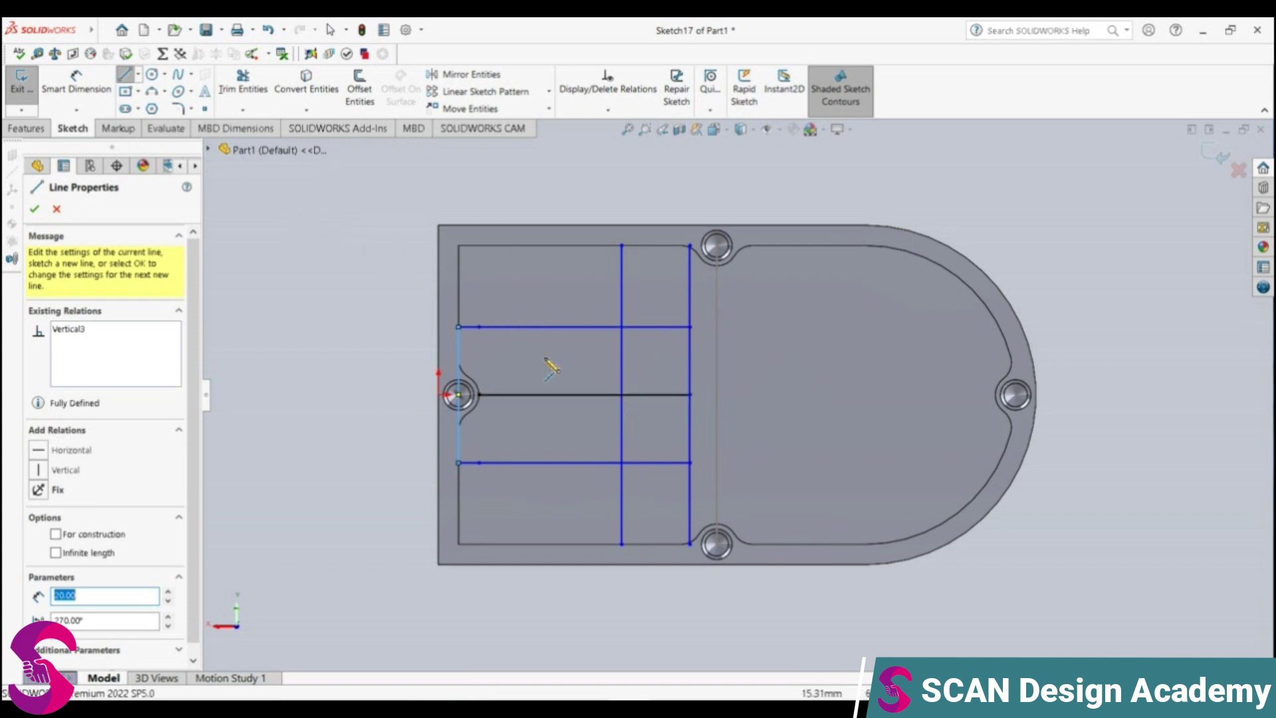
left_click(243, 83)
Step: Trim the four vertical stubs sticking out above and below the rectangle
left_click(622, 303)
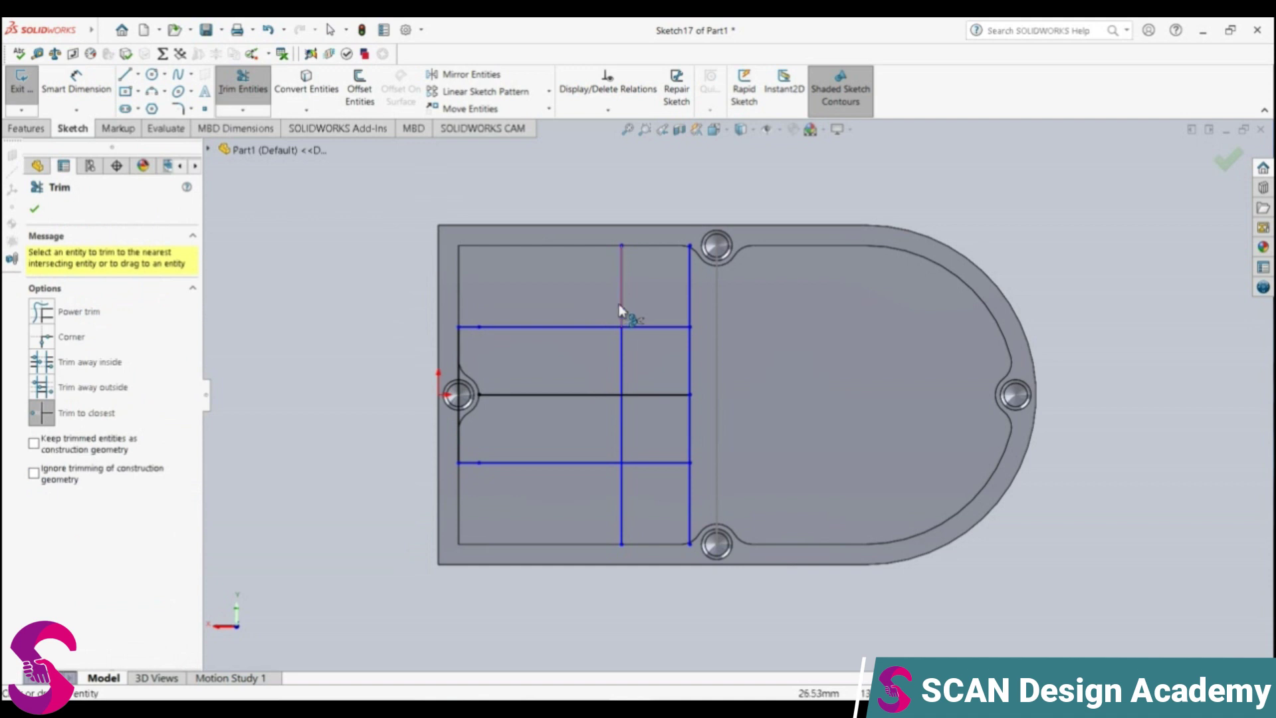
left_click(689, 305)
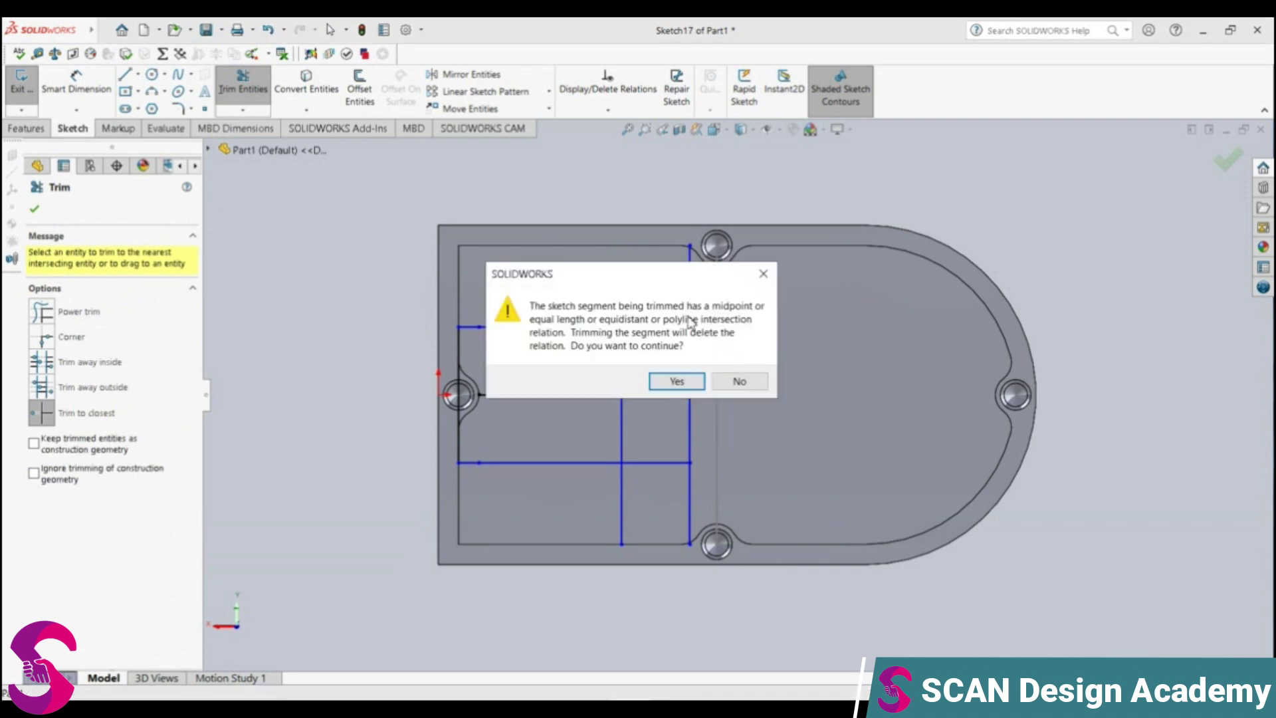
left_click(684, 382)
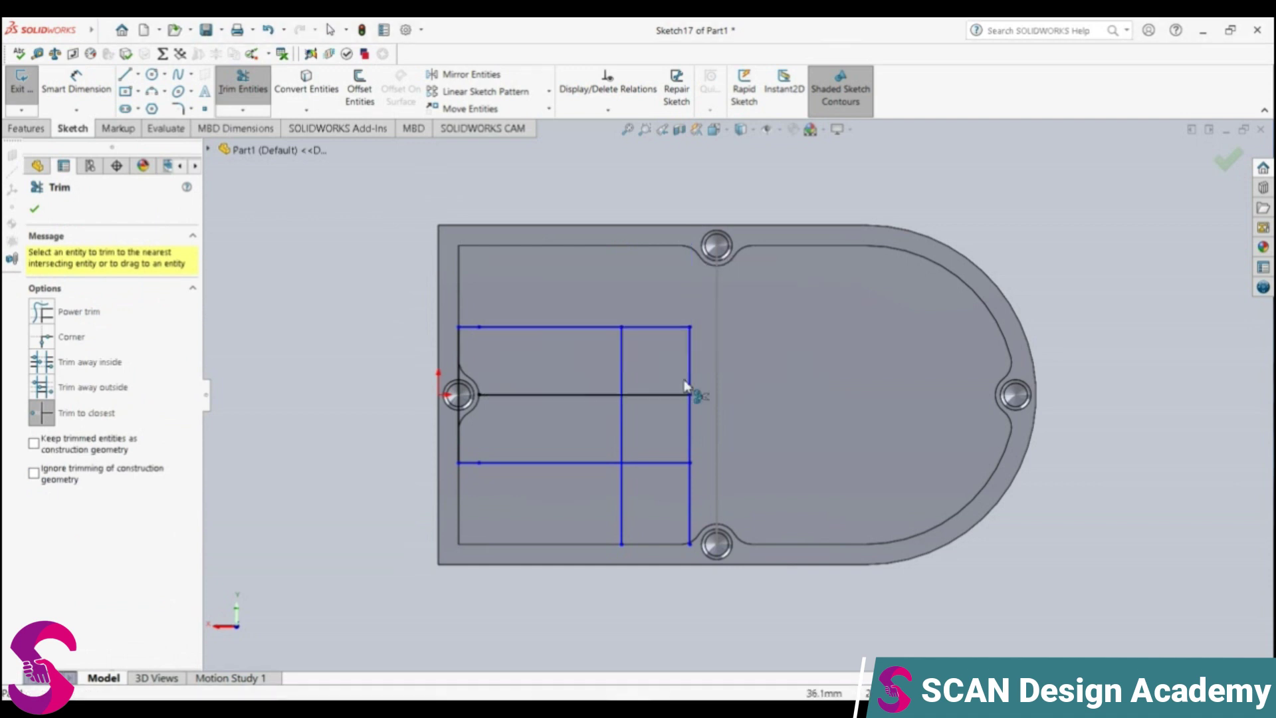
left_click(690, 505)
left_click(624, 505)
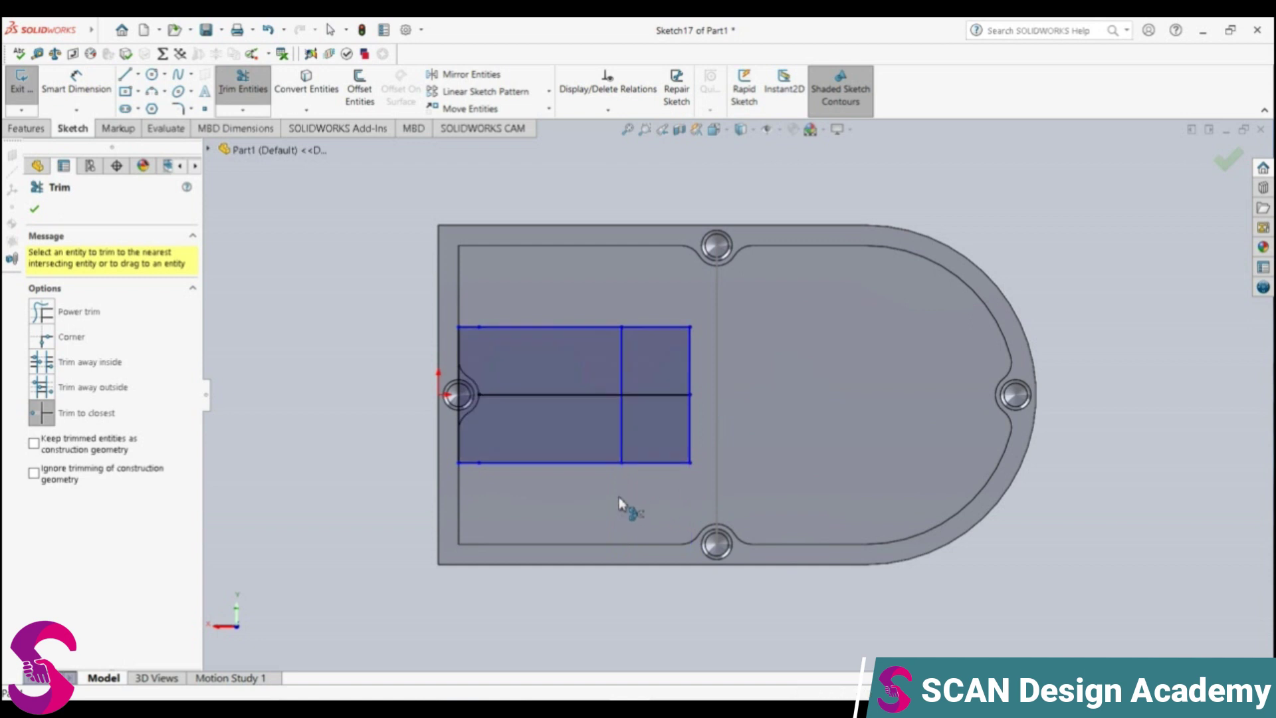
key("Escape")
Step: Delete the interior vertical line and middle horizontal line, leaving one closed rectangle
left_click(717, 417)
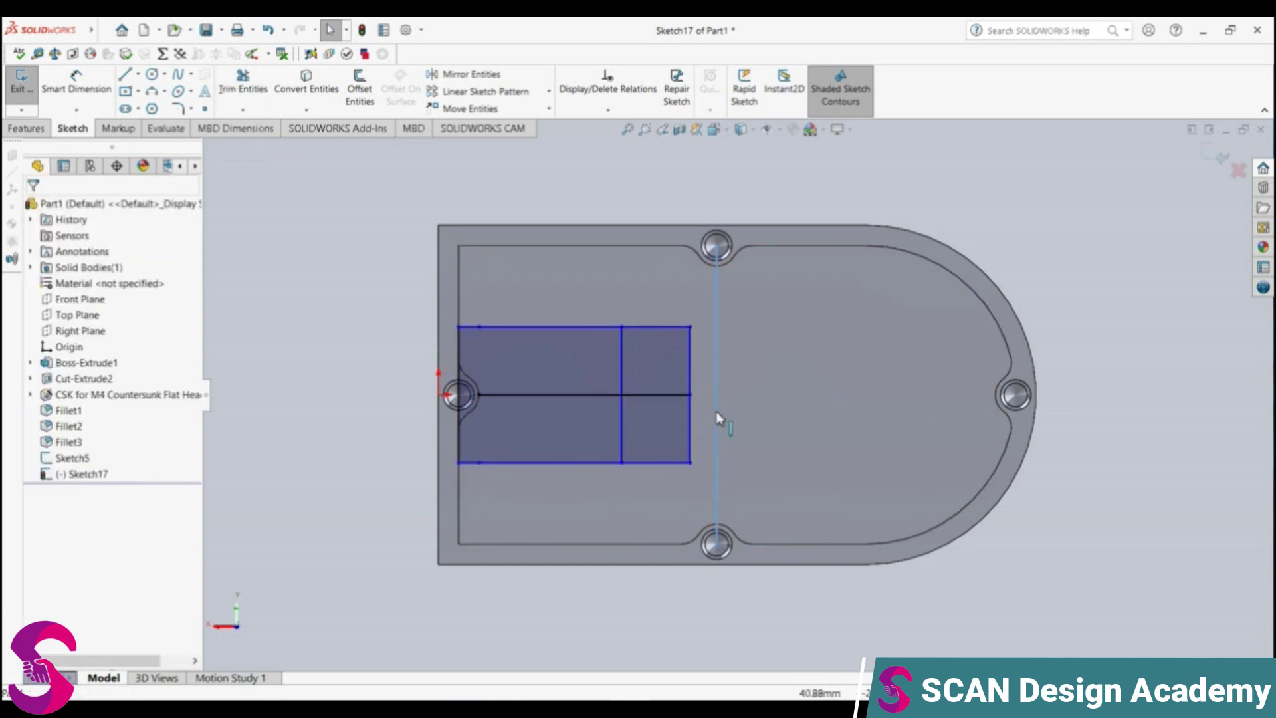
key("Delete")
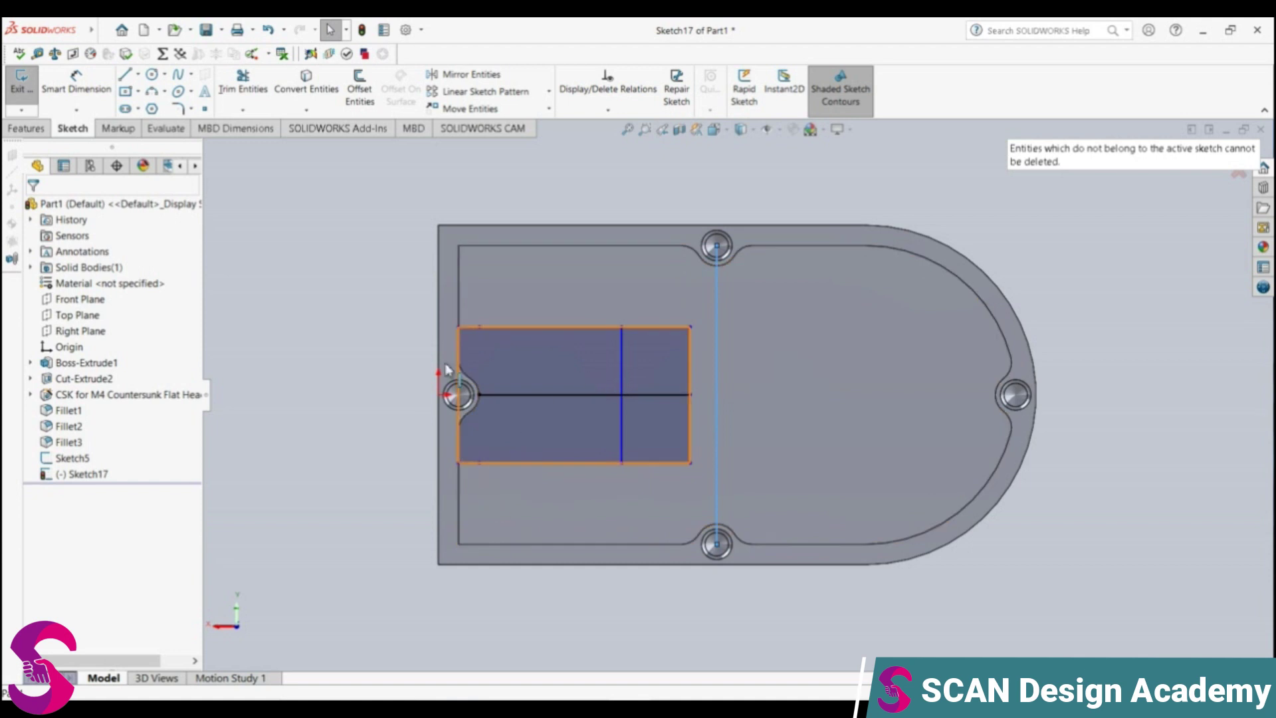
left_click(624, 433)
key("Delete")
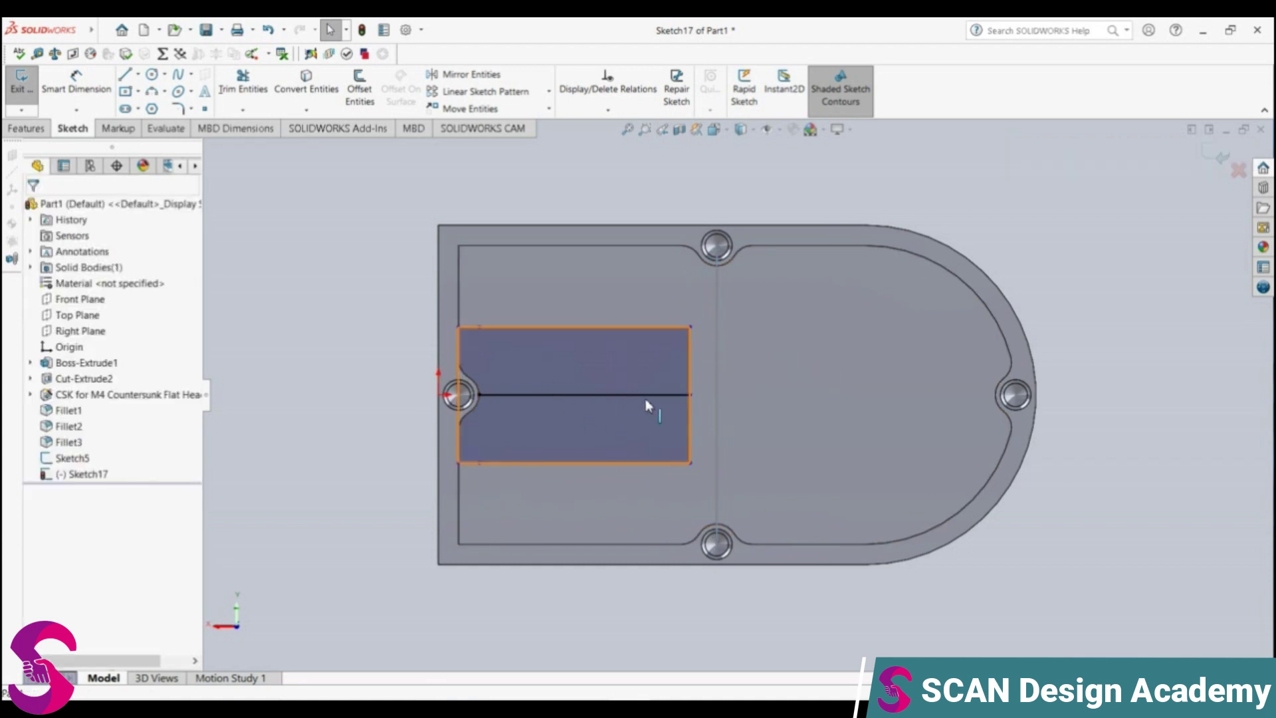
left_click(648, 396)
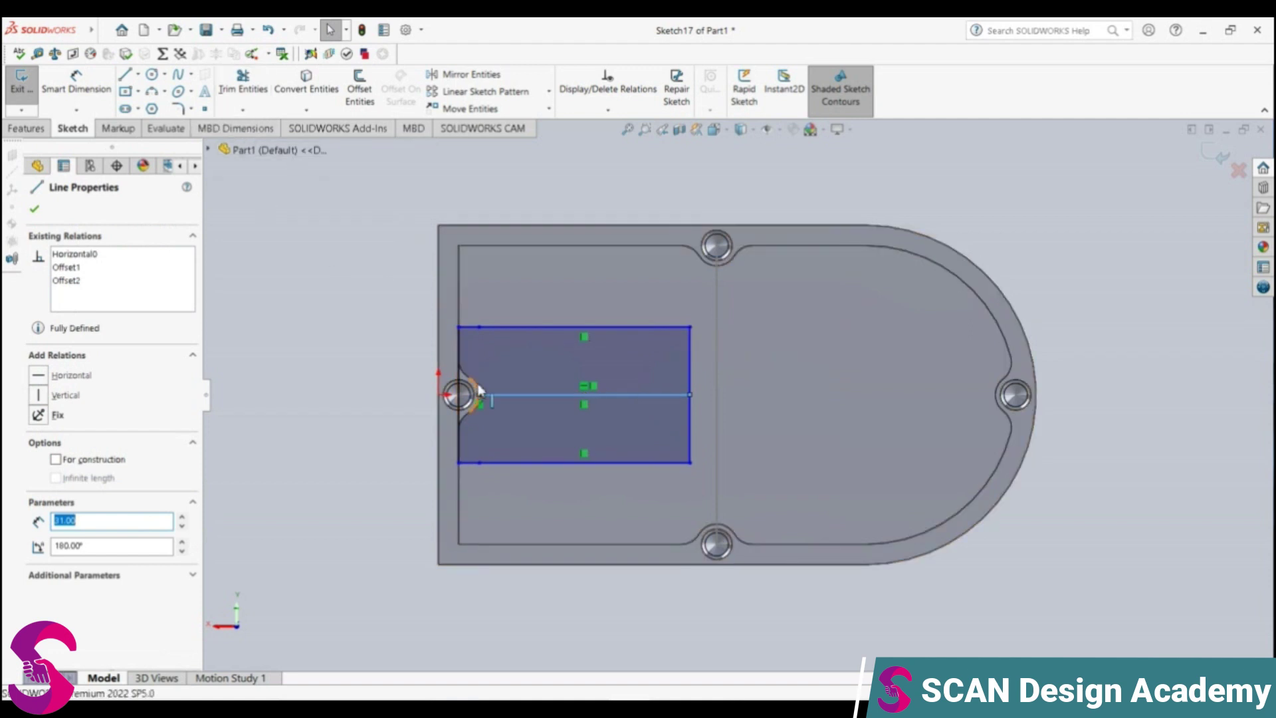
key("Delete")
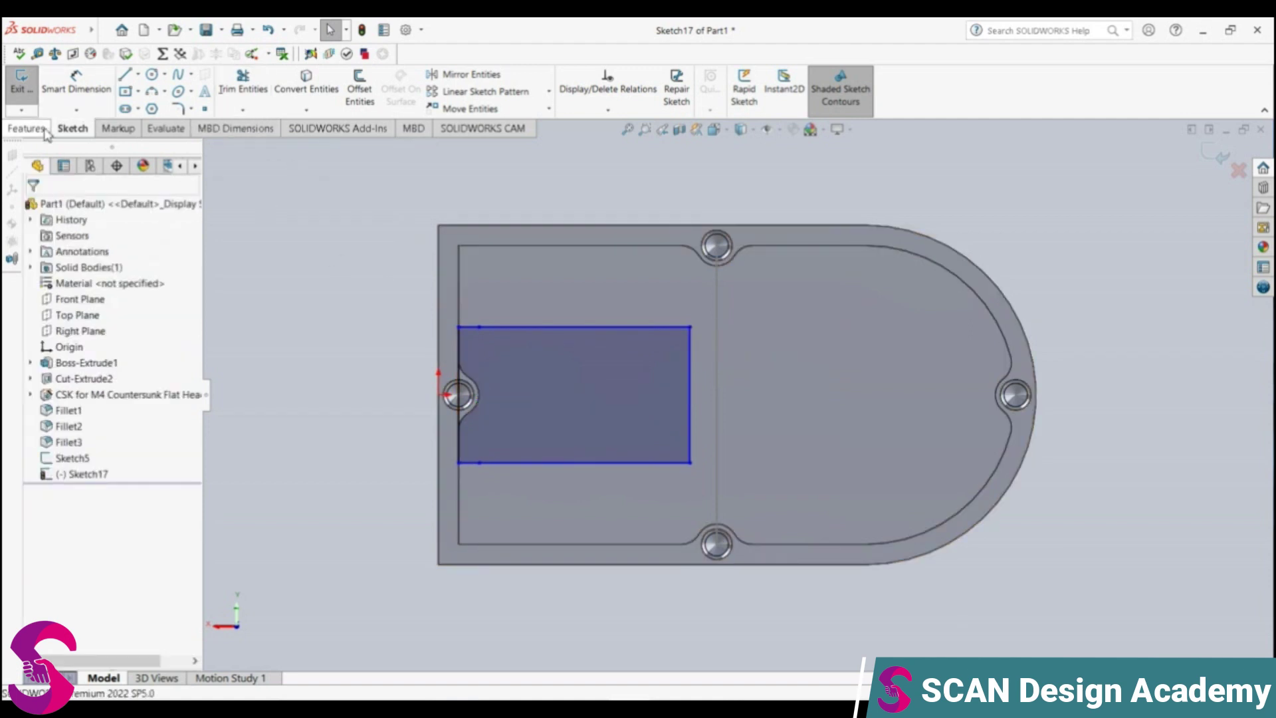
left_click(45, 132)
Step: Extrude the rectangle into a 3.00 mm blind boss and select the pad's top face
left_click(28, 88)
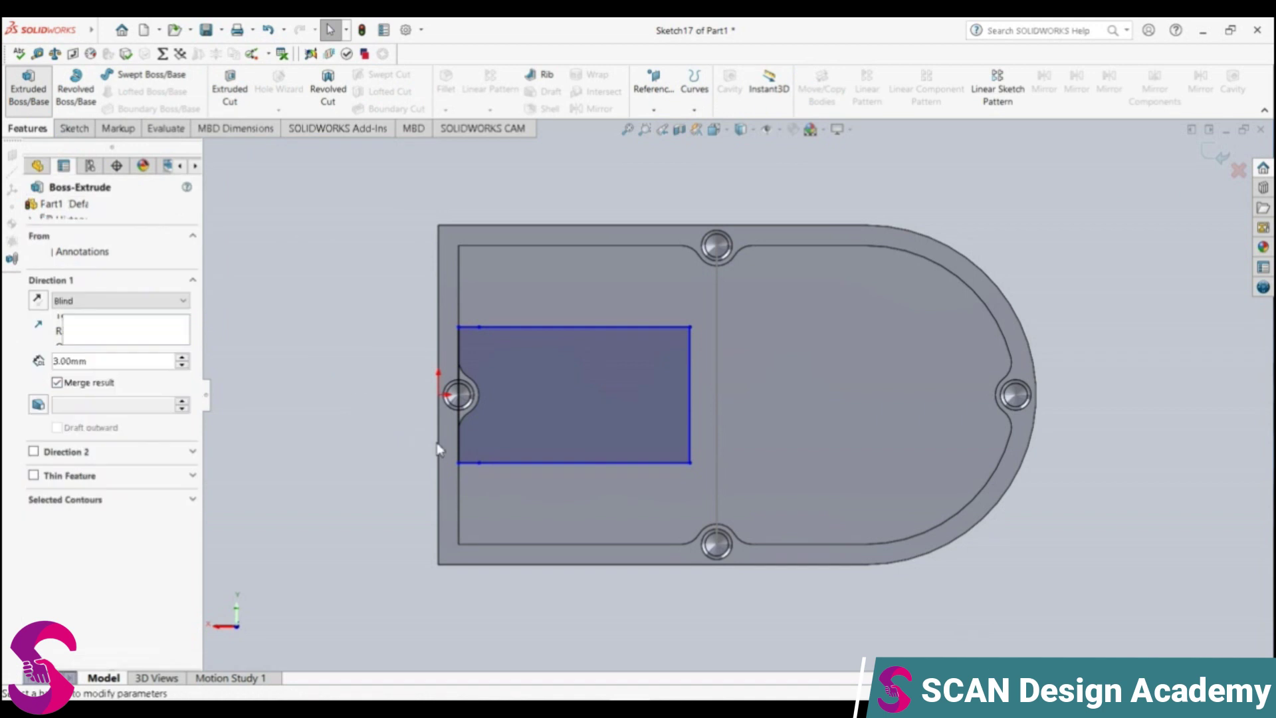
mouse_move(788, 461)
middle_mouse_down()
mouse_move(764, 352)
mouse_move(778, 309)
middle_mouse_up()
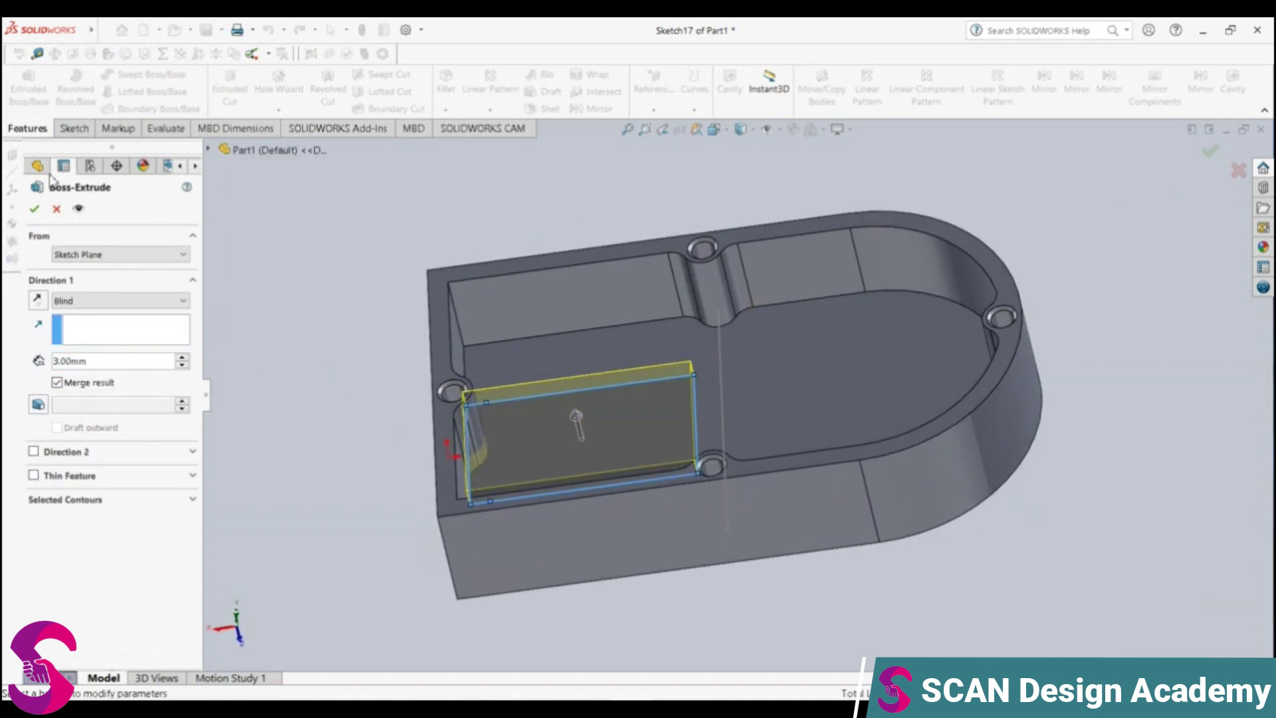
left_click(34, 211)
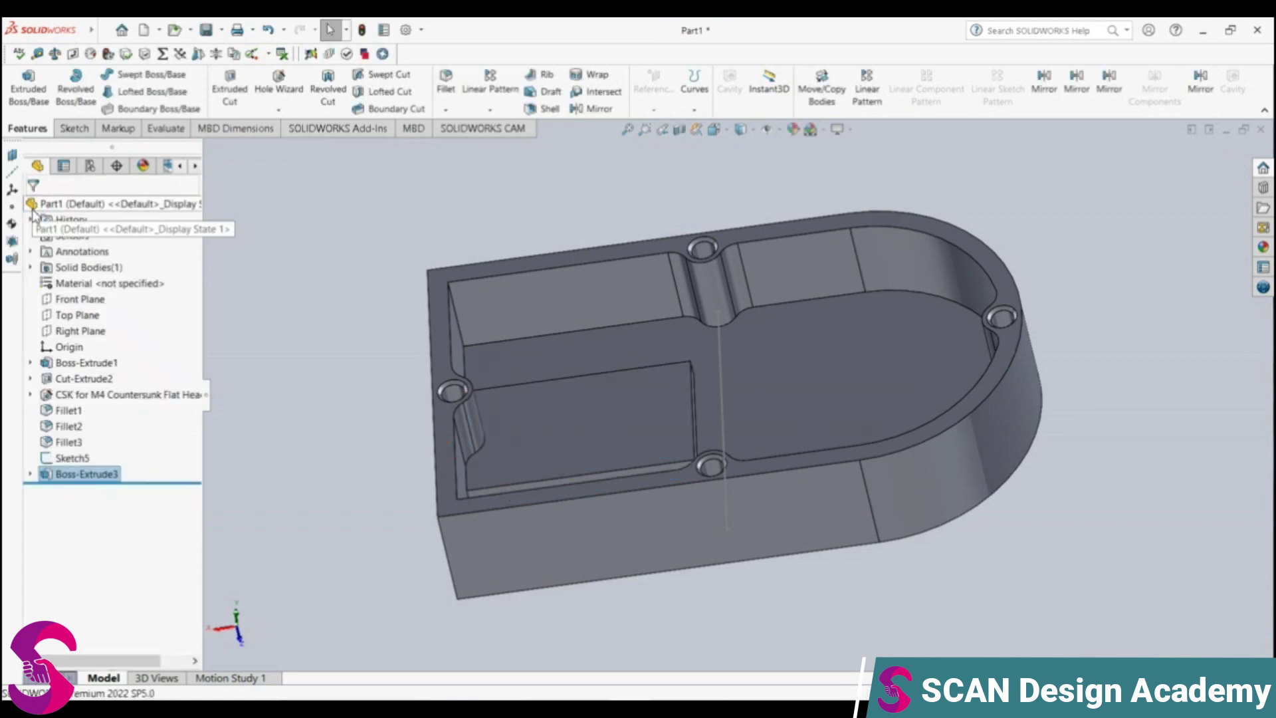
left_click(572, 452)
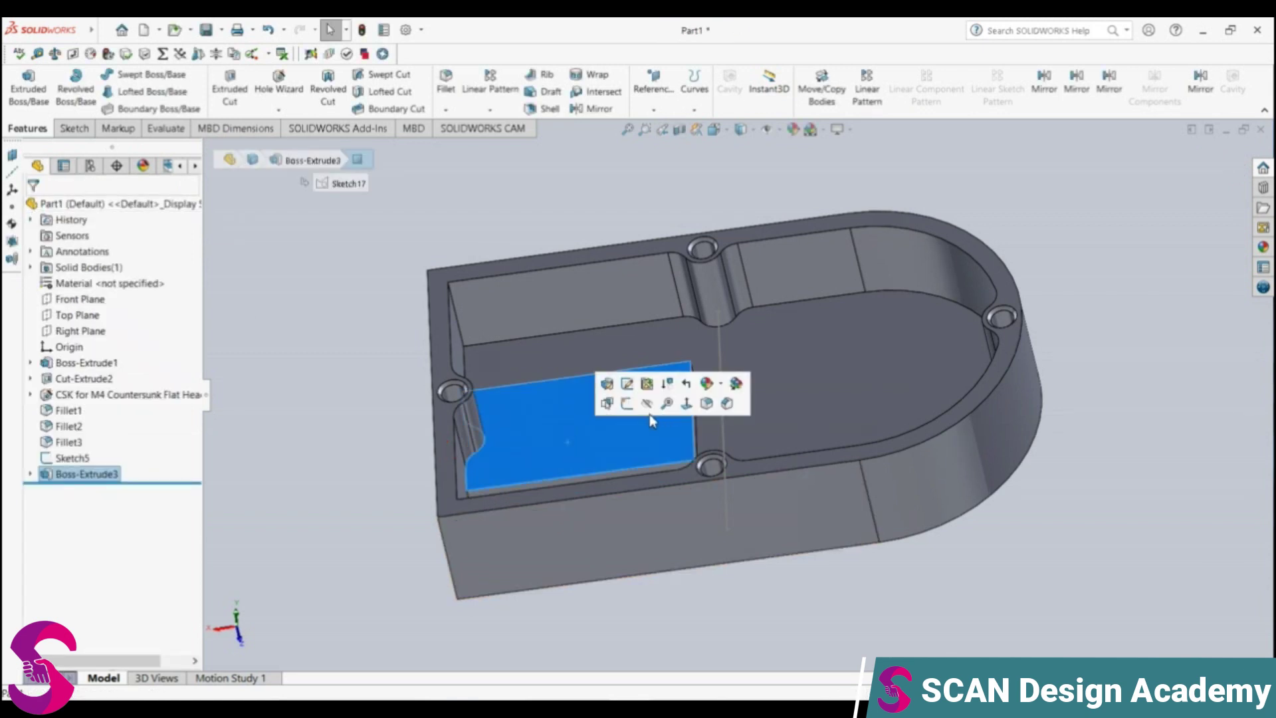
Step: On the pad's top face, sketch a 10 mm horizontal line in from the right edge
left_click(626, 403)
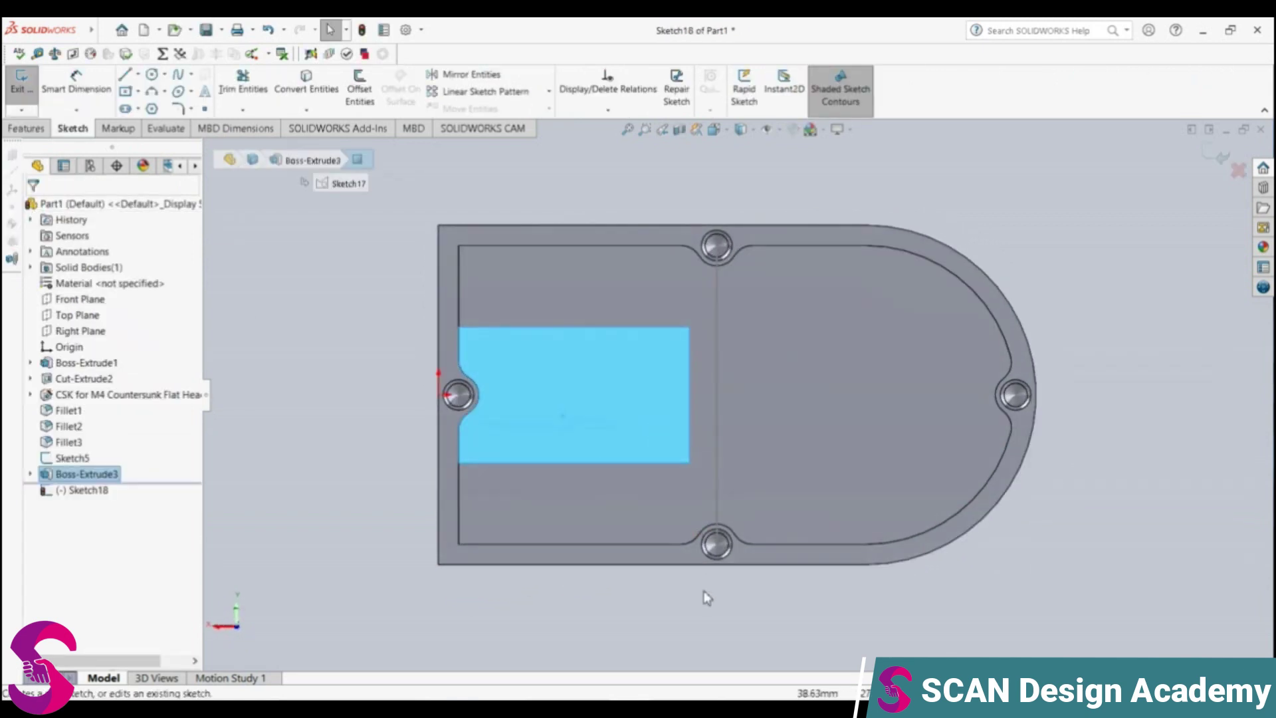
left_click(124, 74)
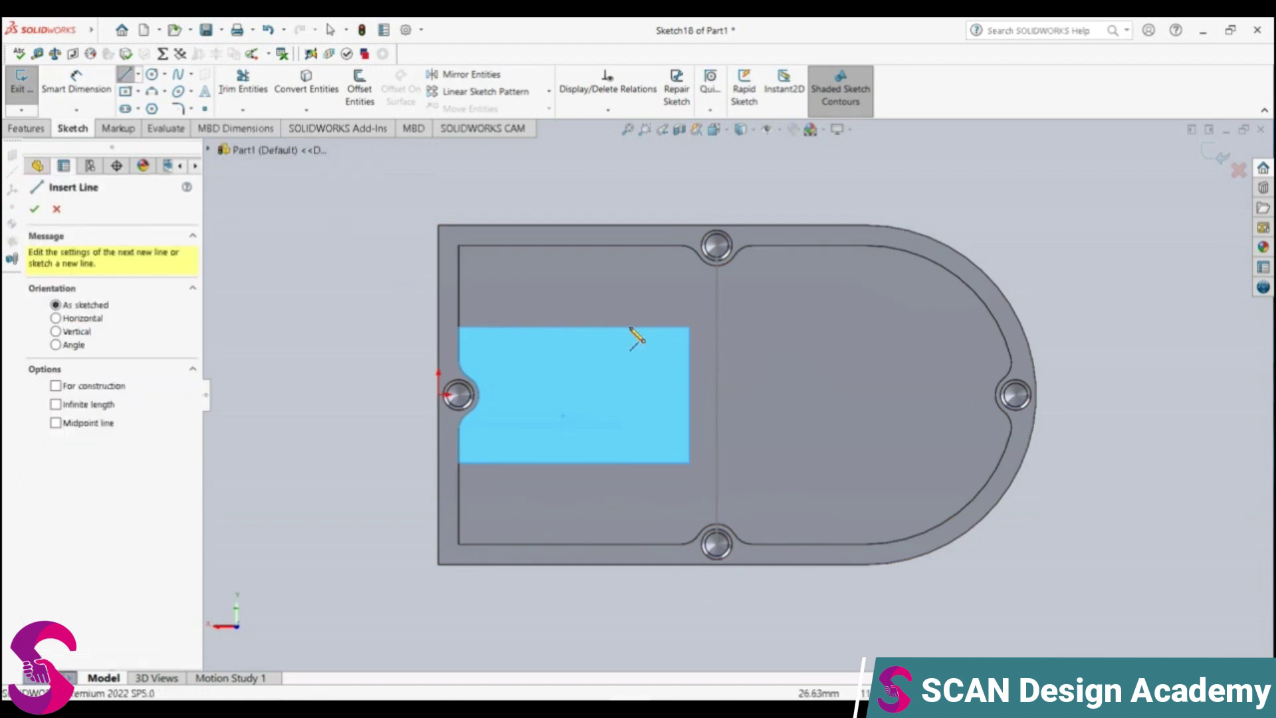
left_click(689, 394)
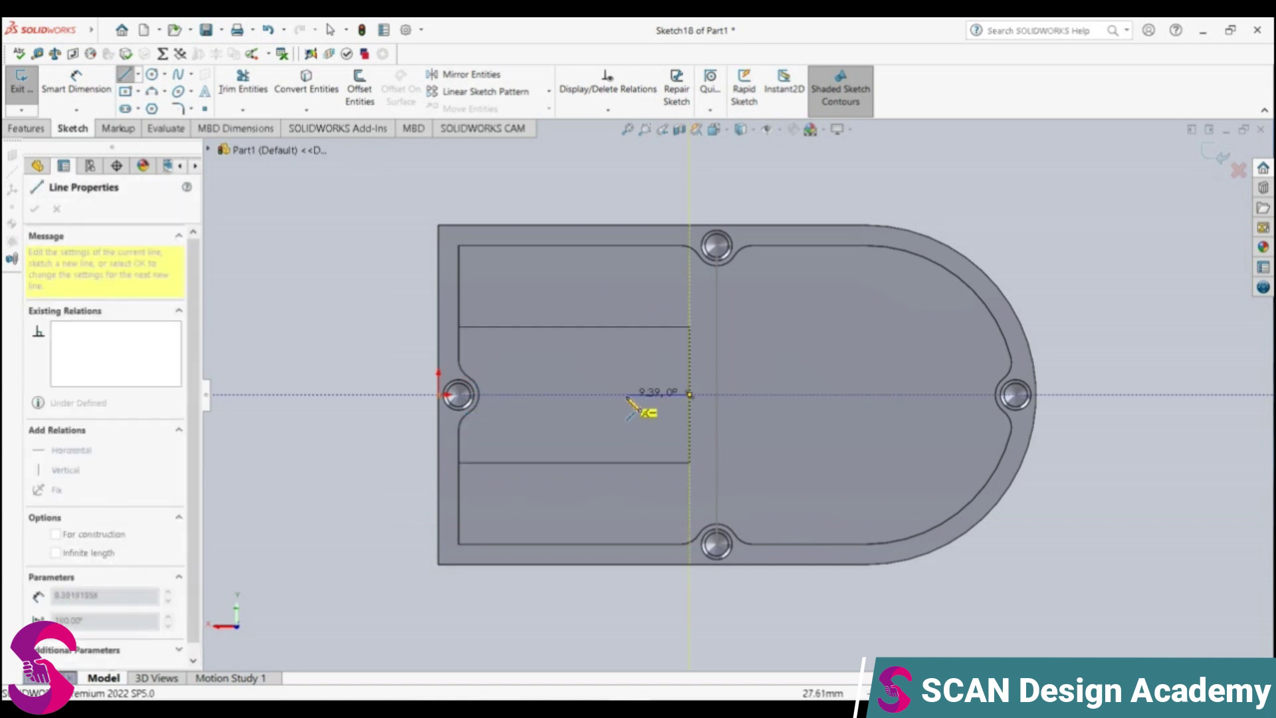
left_click(626, 395)
type("10")
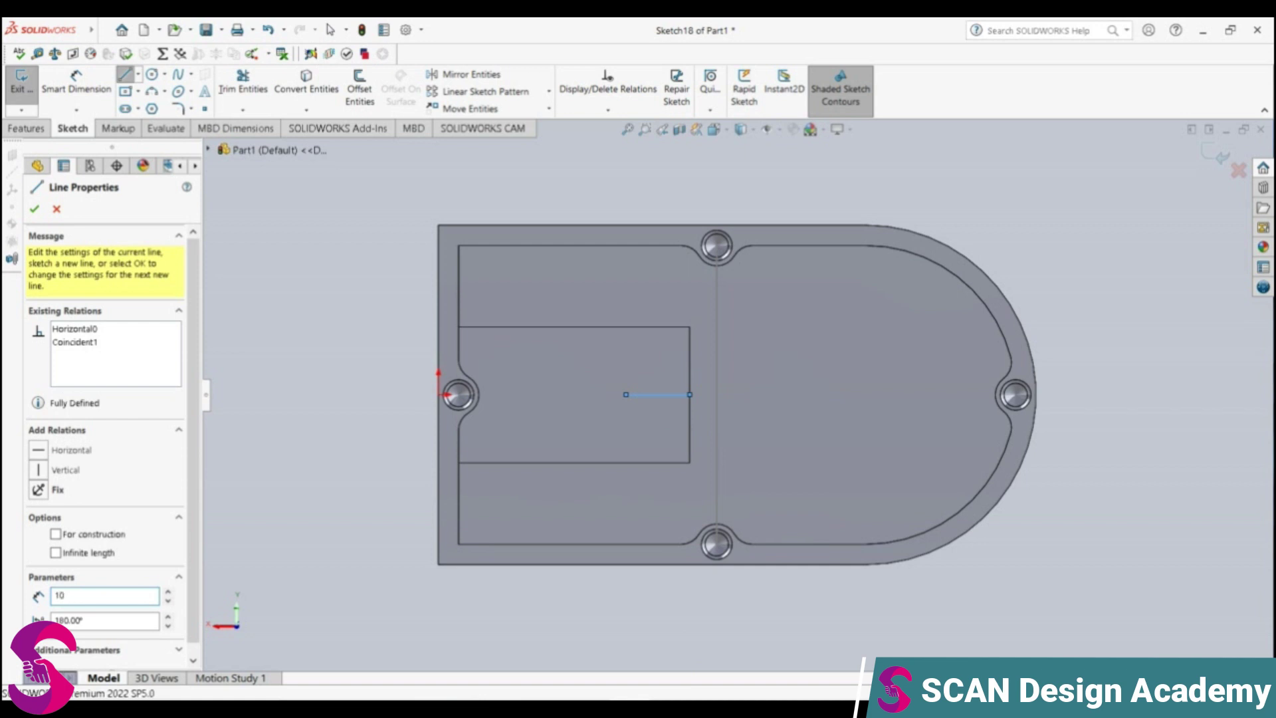
key("Return")
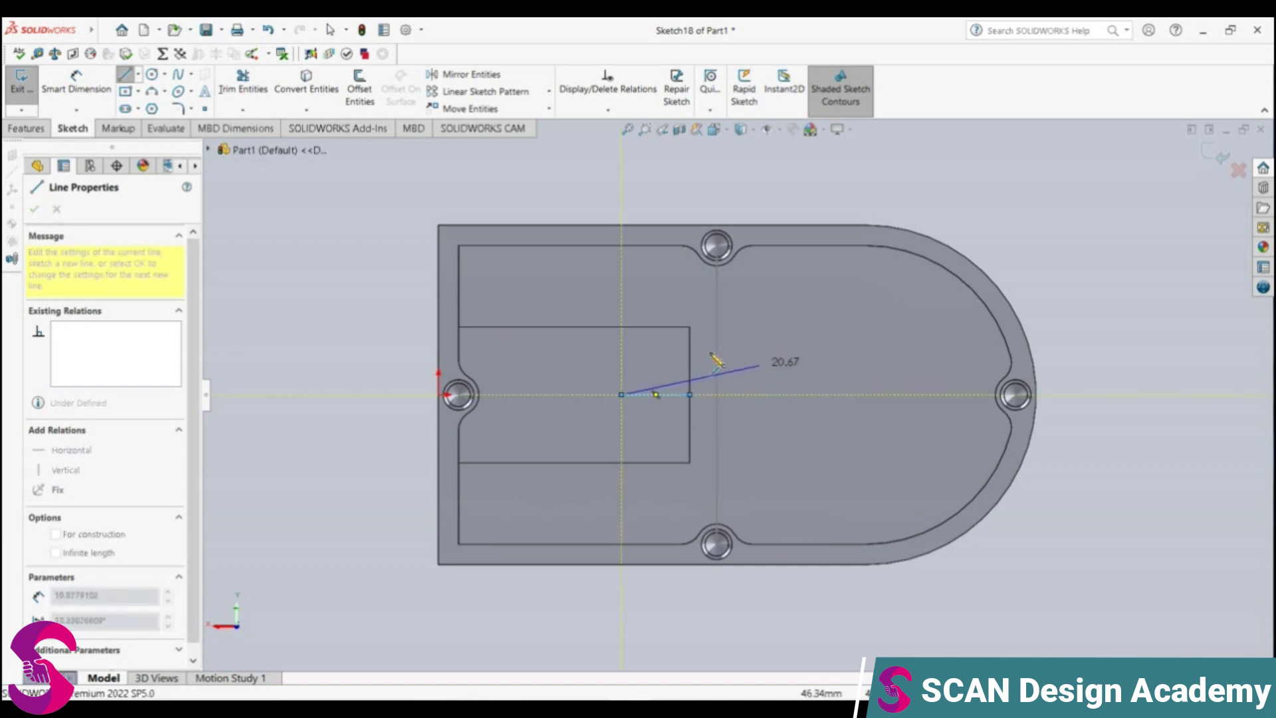
key("Escape")
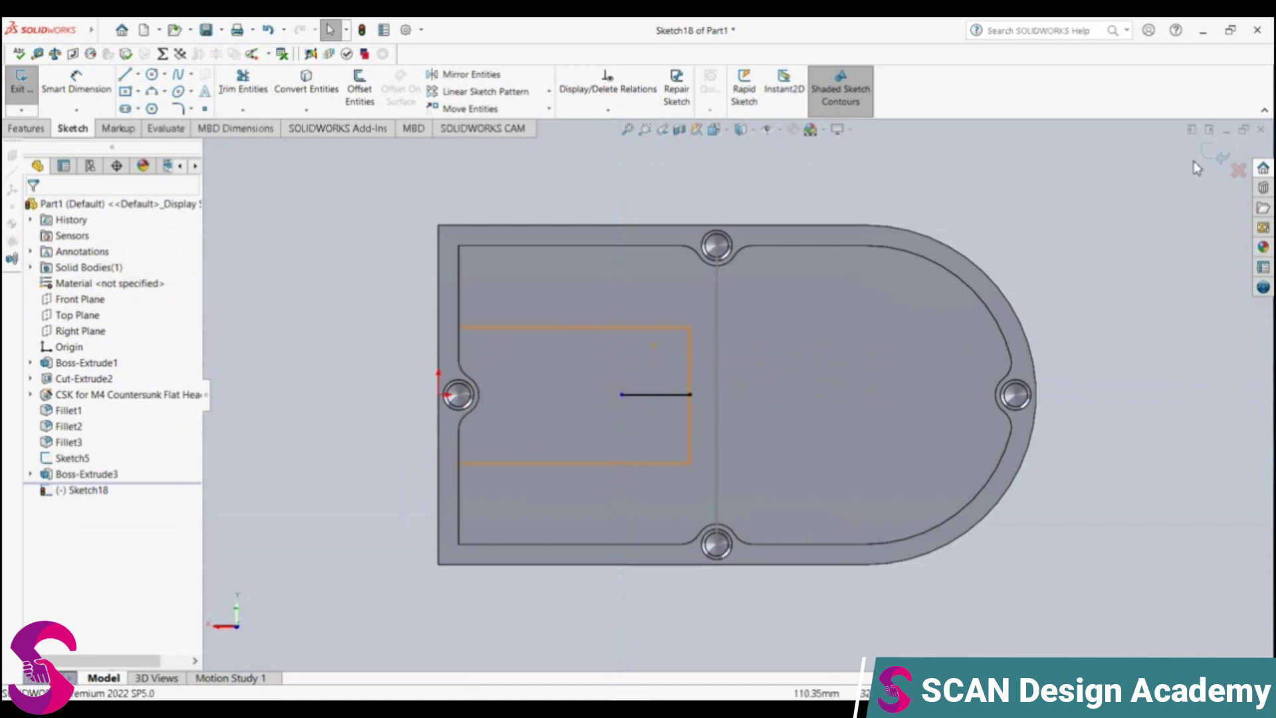
Step: Set the countersunk hole size to M6 and show custom sizing (7 mm, 12.6 mm, 90°)
left_click(1221, 160)
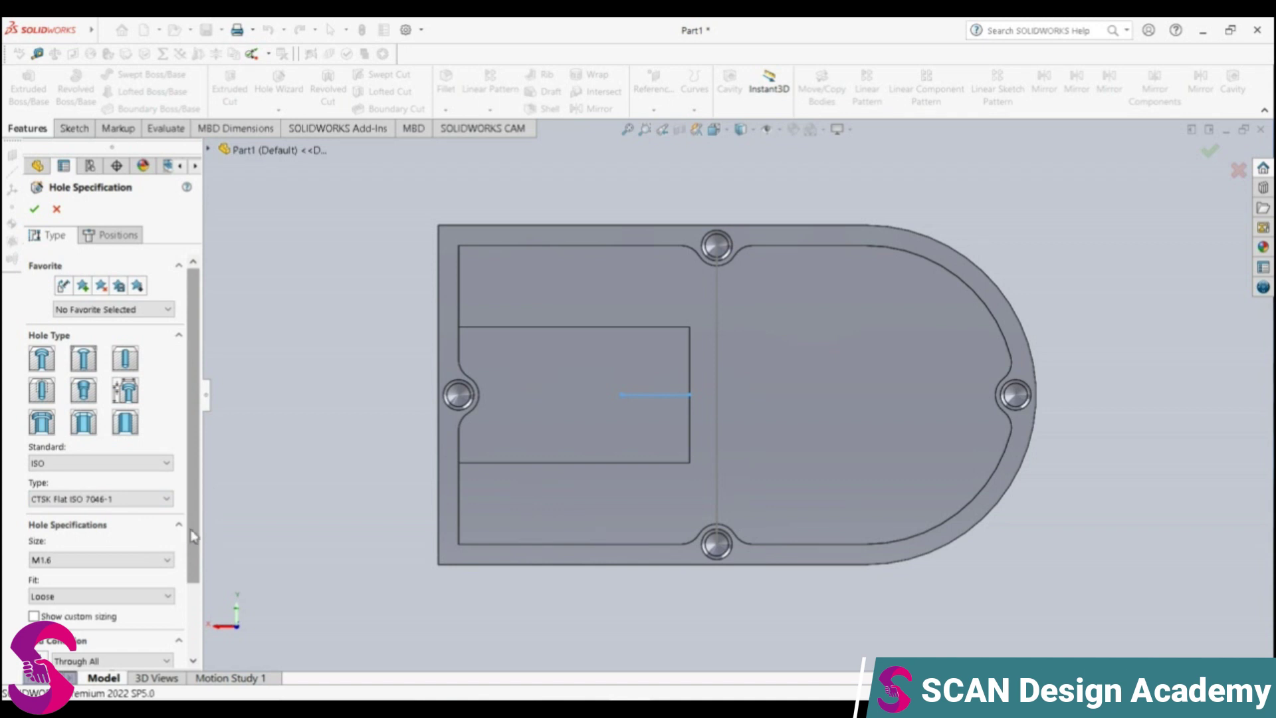
scroll(199, 545, "down", 2)
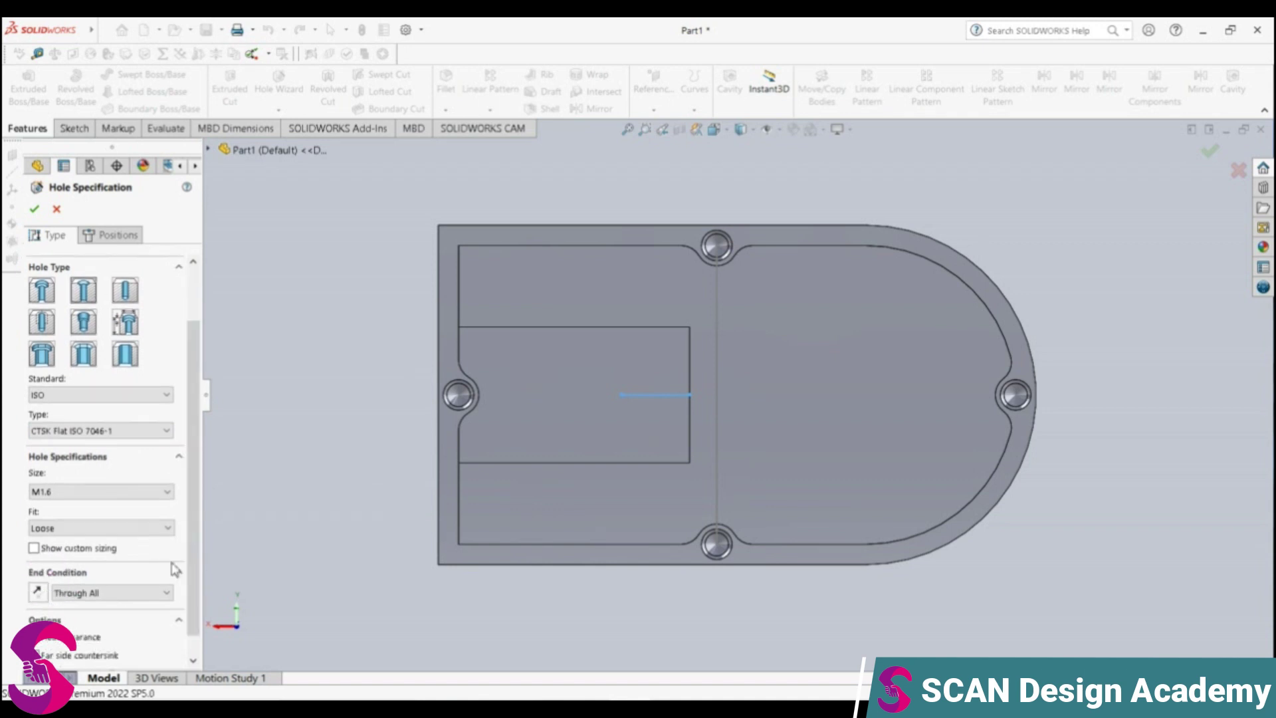
left_click(99, 491)
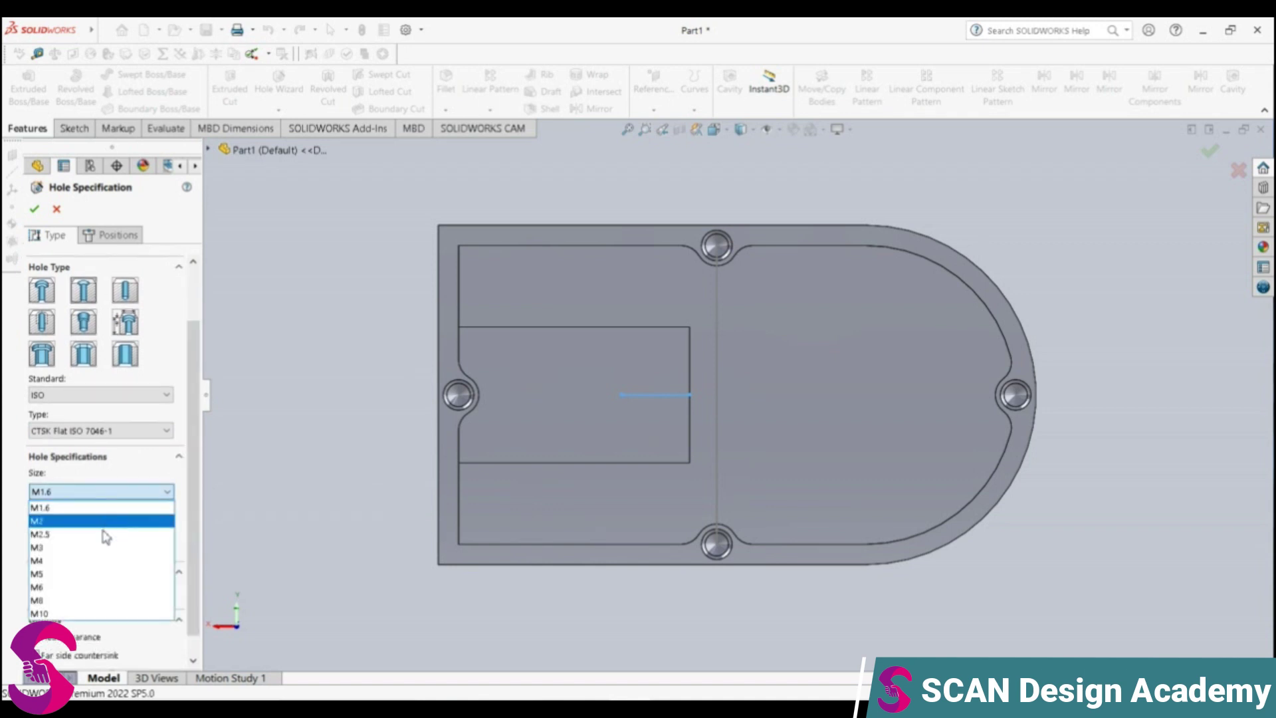
left_click(98, 587)
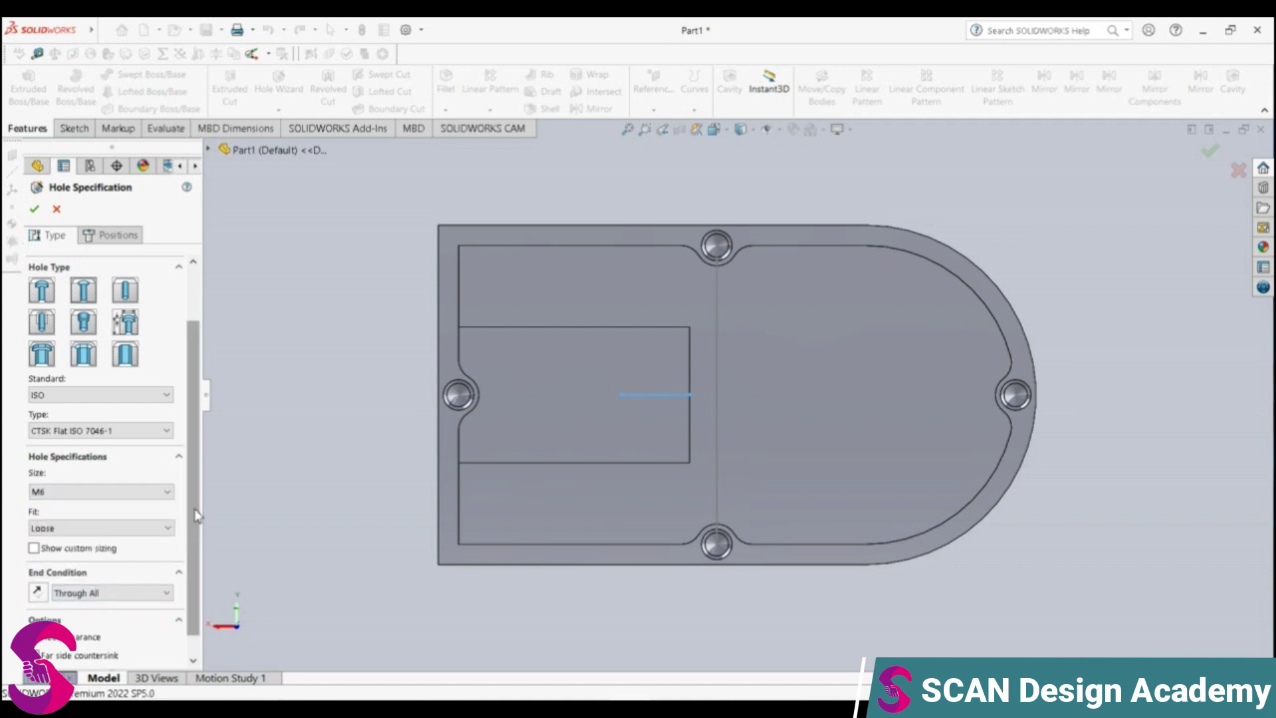
scroll(192, 586, "down", 1)
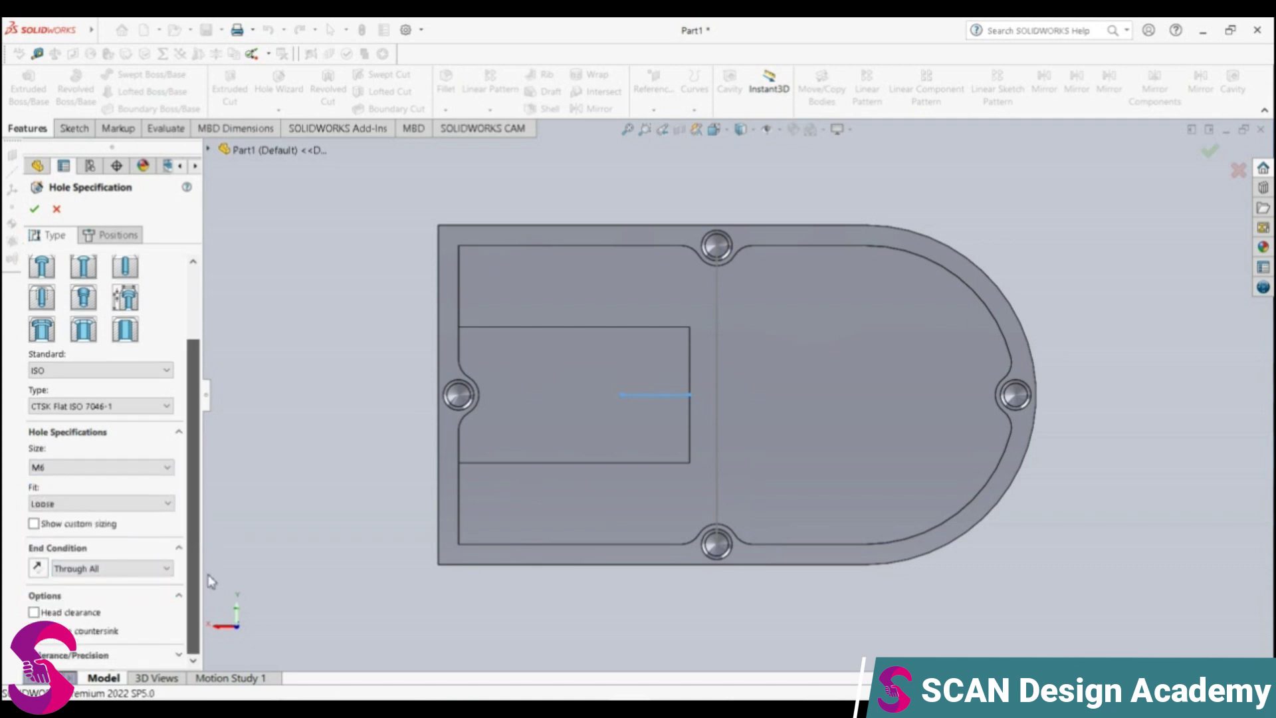
left_click(39, 523)
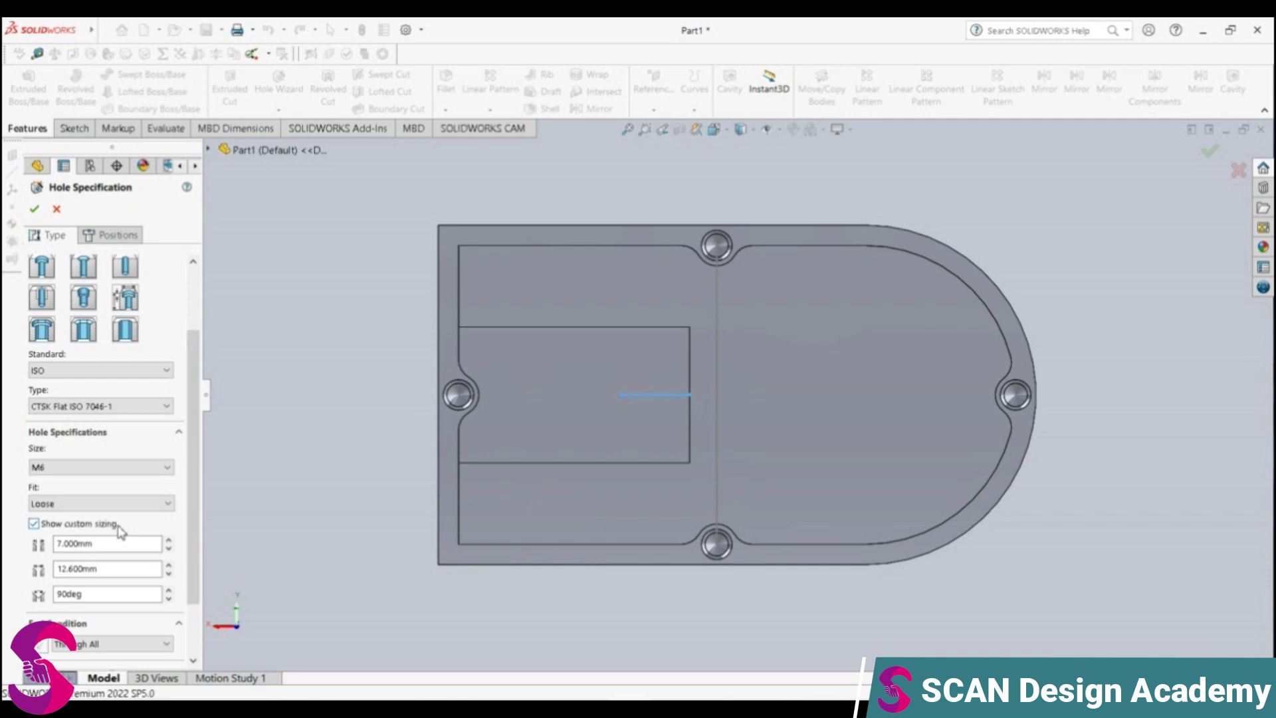
left_click(106, 467)
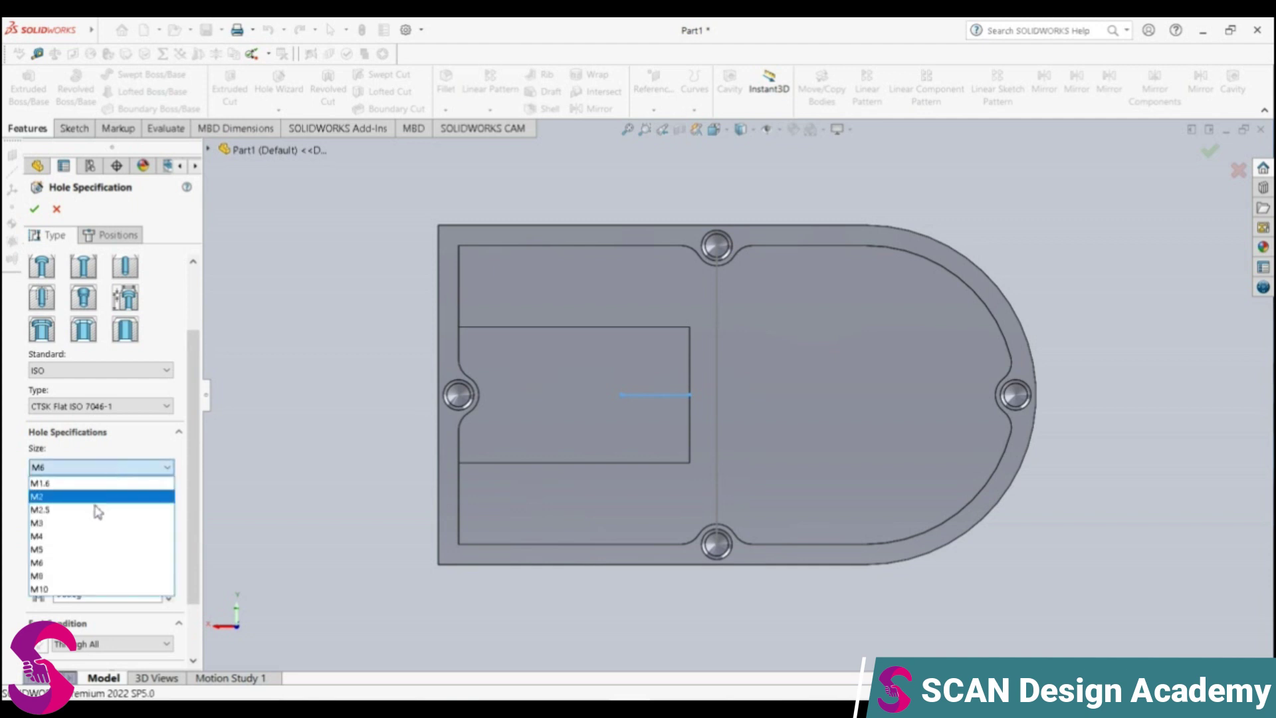
left_click(73, 576)
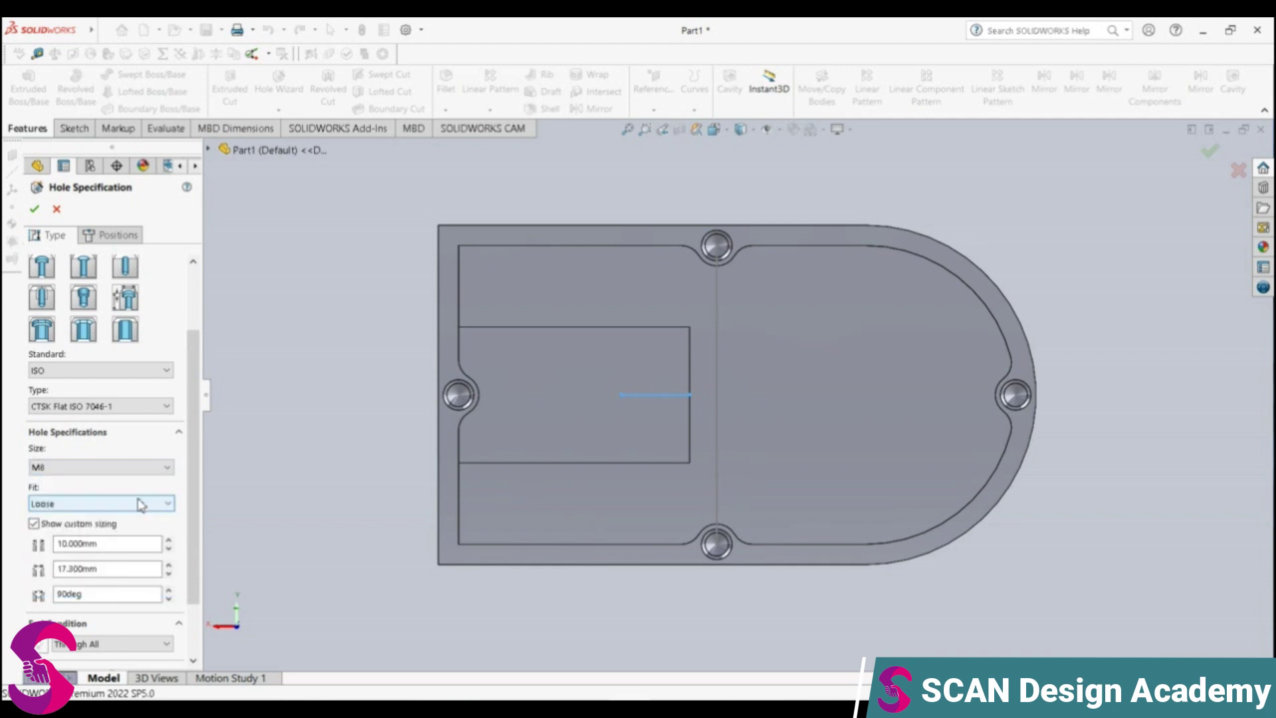
left_click(86, 468)
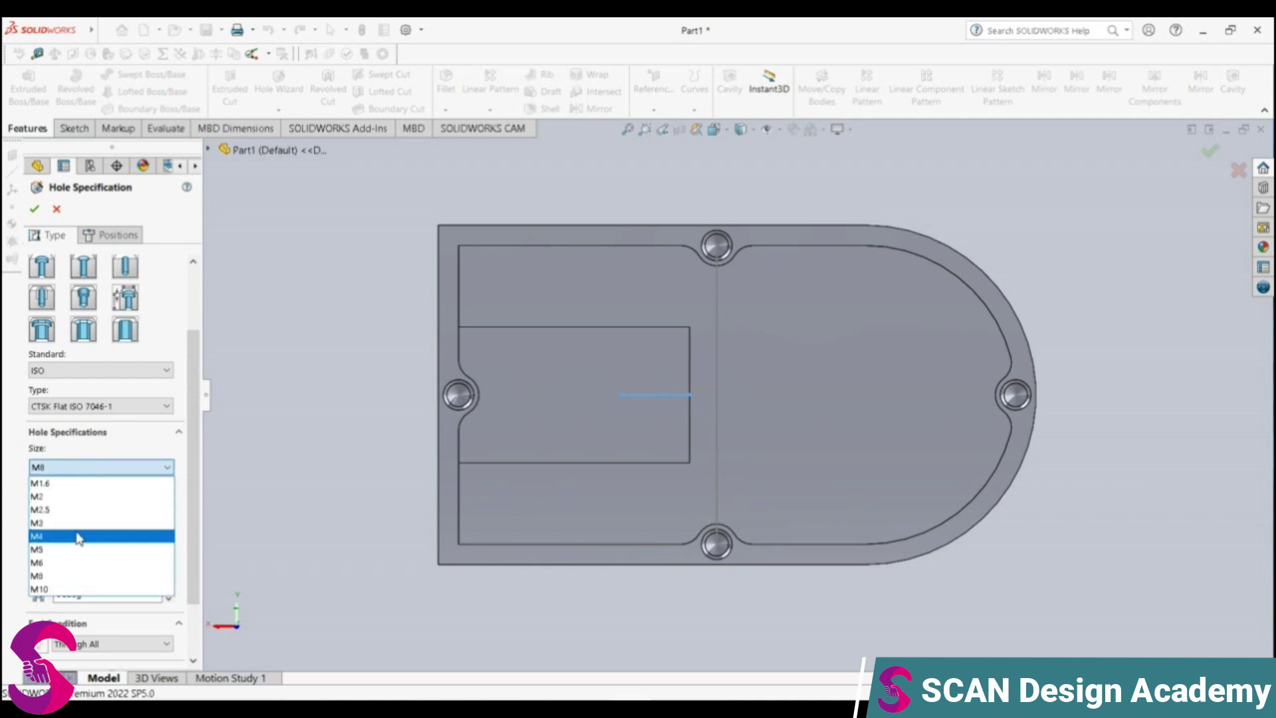
left_click(79, 562)
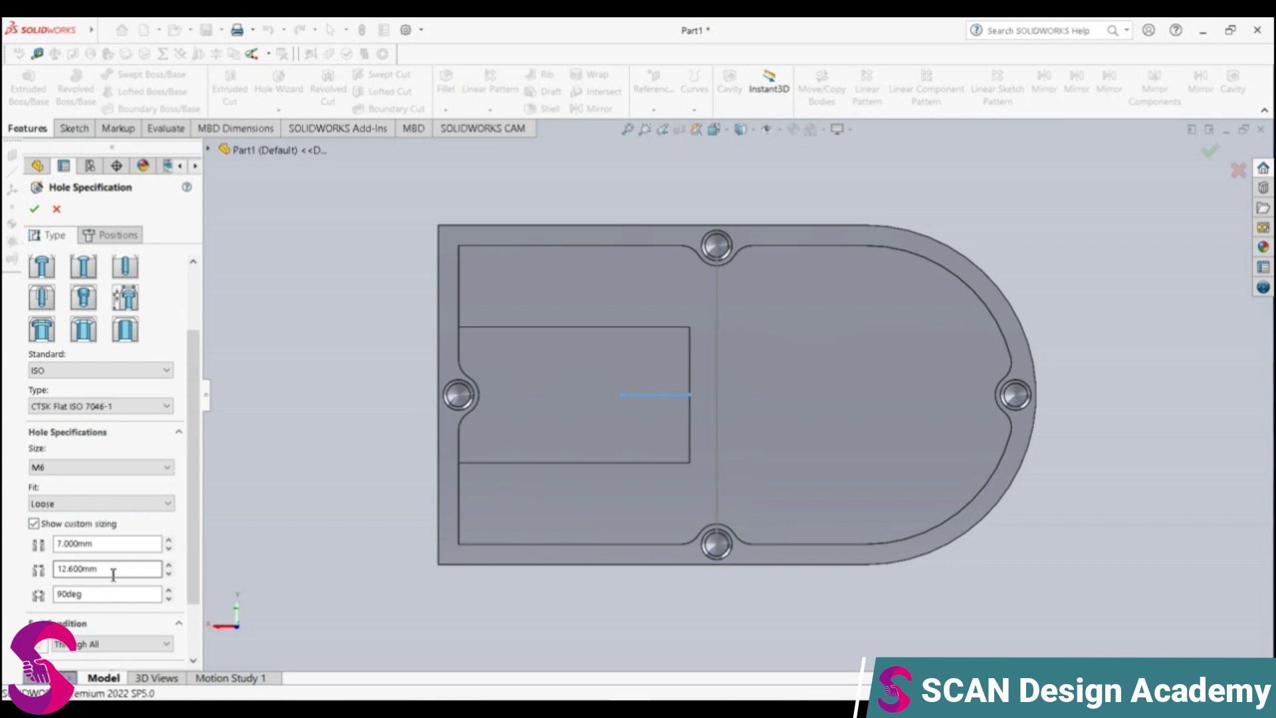
scroll(178, 575, "down", 2)
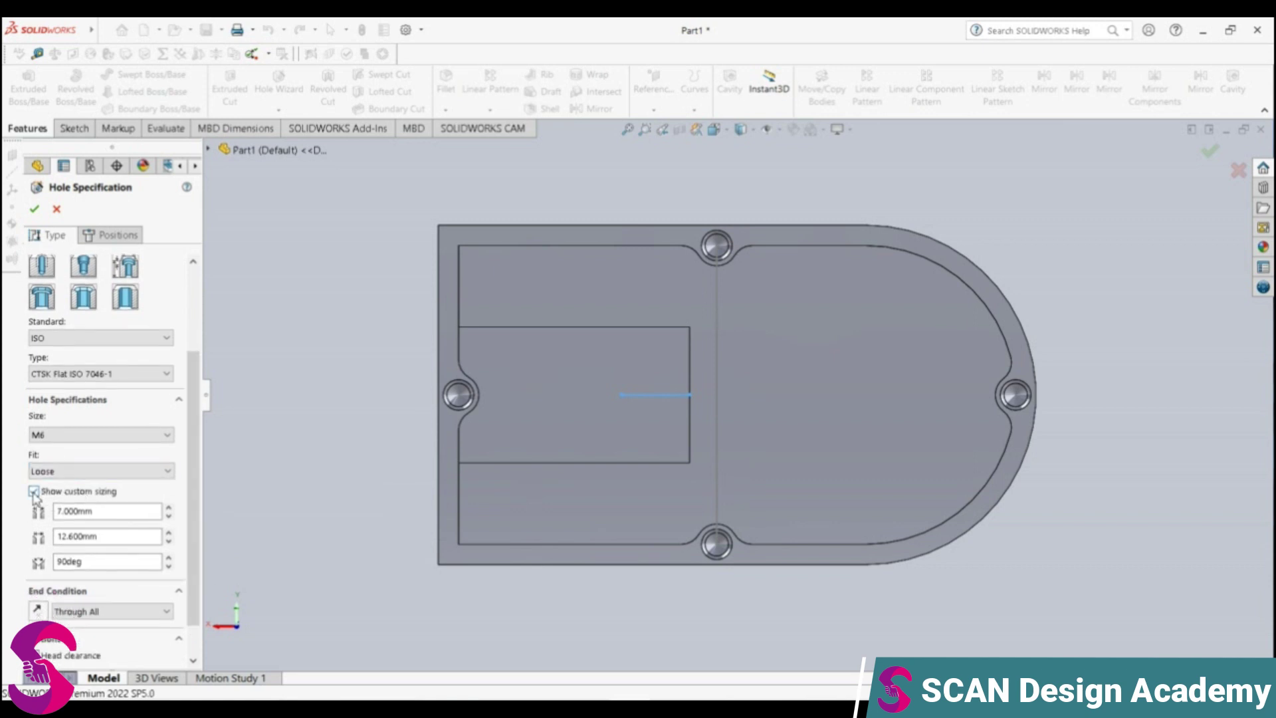
Step: Set the countersunk hole's fit to Normal
left_click(77, 473)
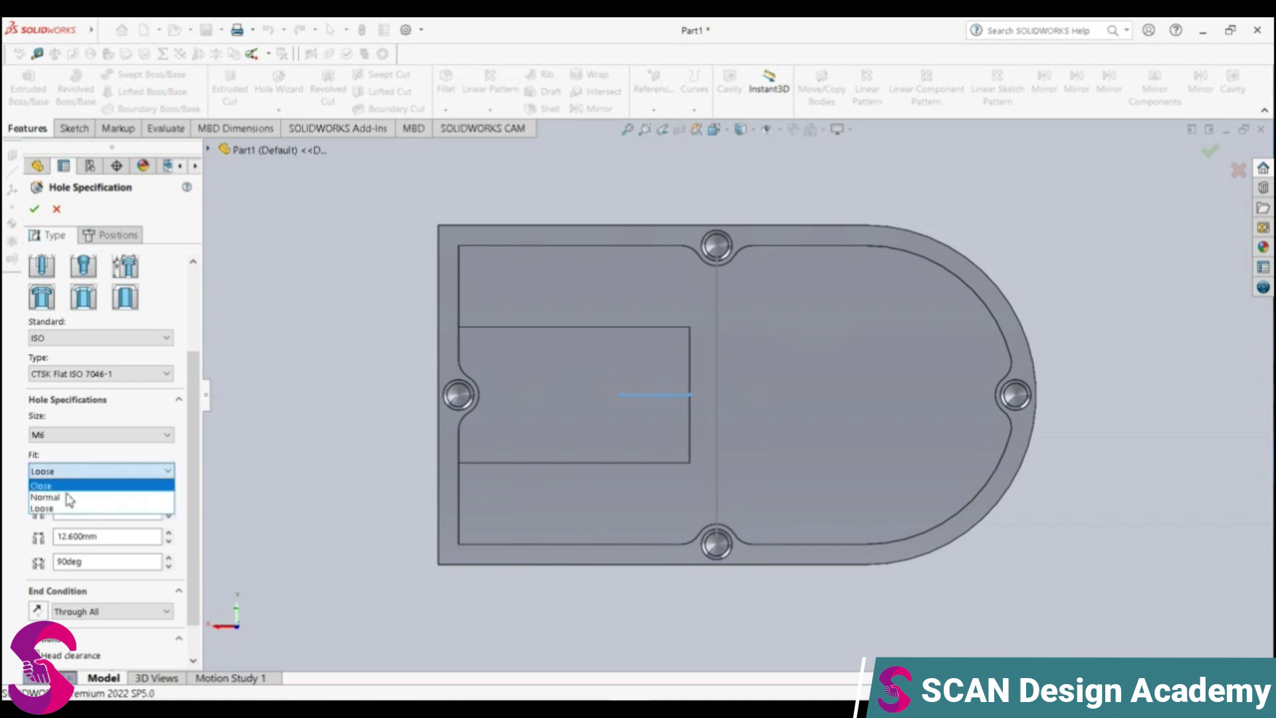
left_click(69, 497)
left_click(72, 473)
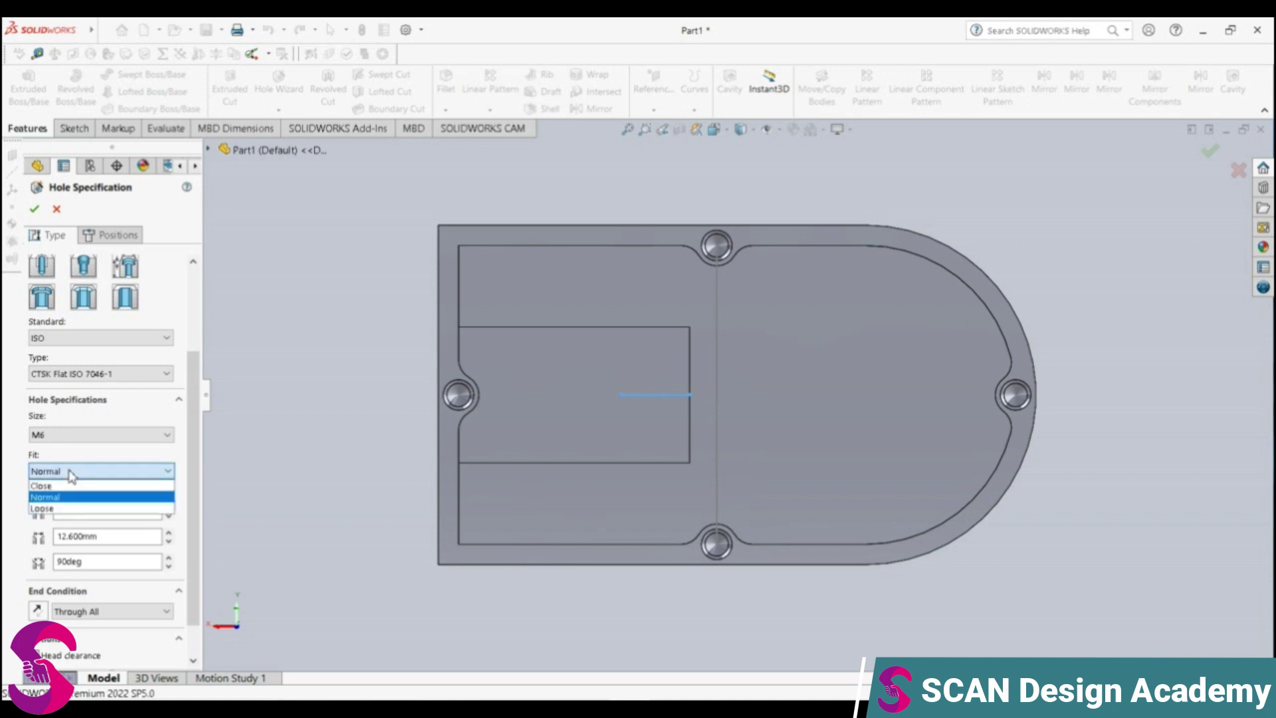
left_click(74, 489)
left_click(72, 499)
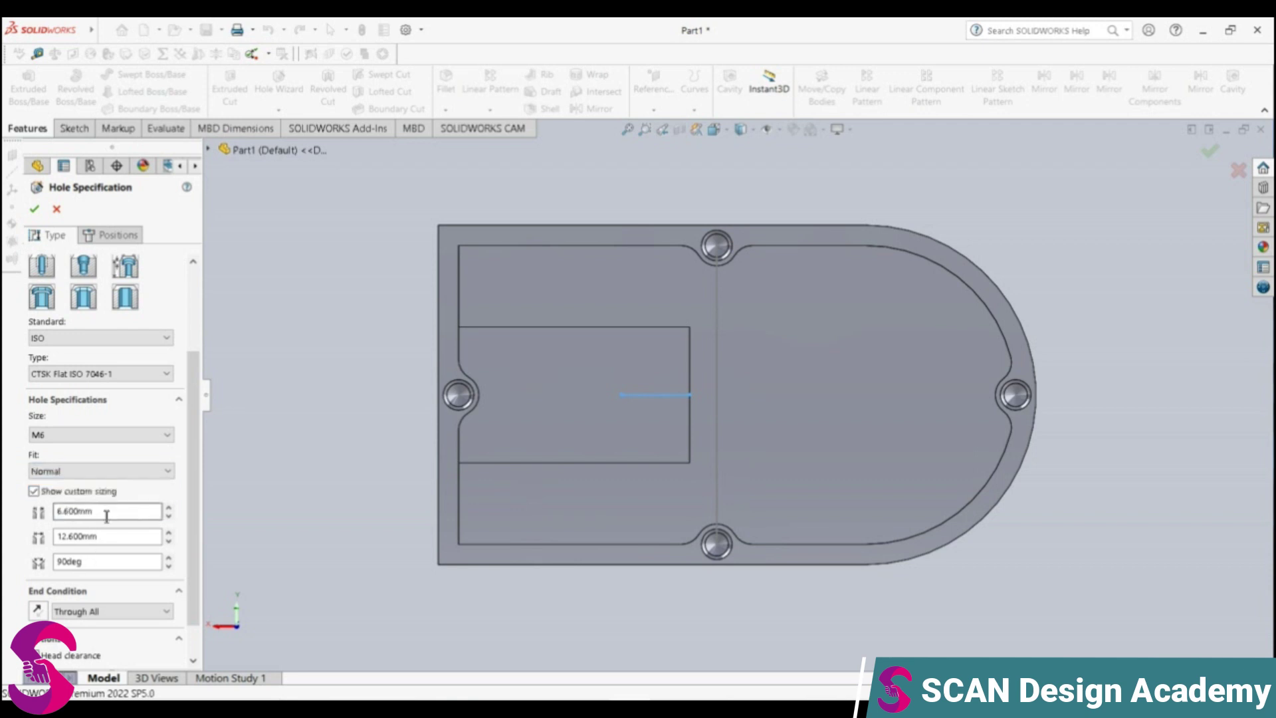
Step: Set the hole diameter to 14 mm and the countersink diameter to 16 mm
left_click_drag(101, 538, 15, 525)
left_click_drag(105, 510, 75, 499)
type("14")
key("Return")
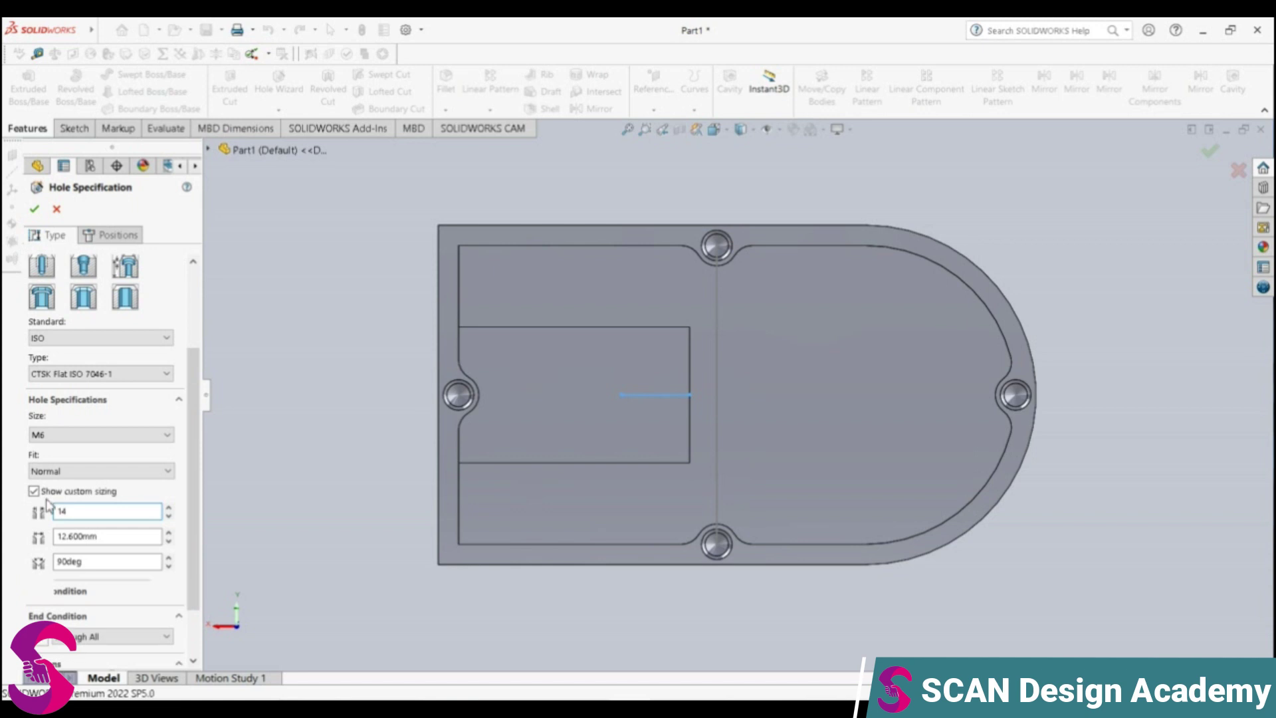
left_click_drag(113, 515, 12, 523)
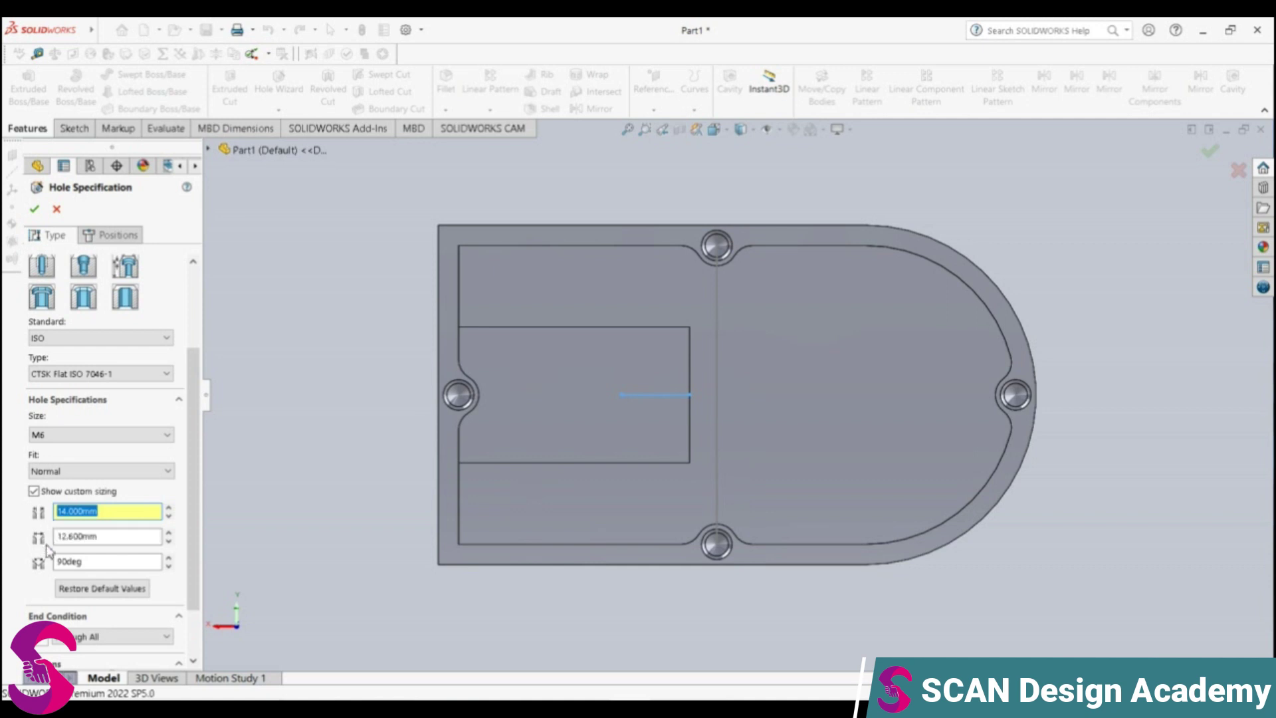
left_click(107, 539)
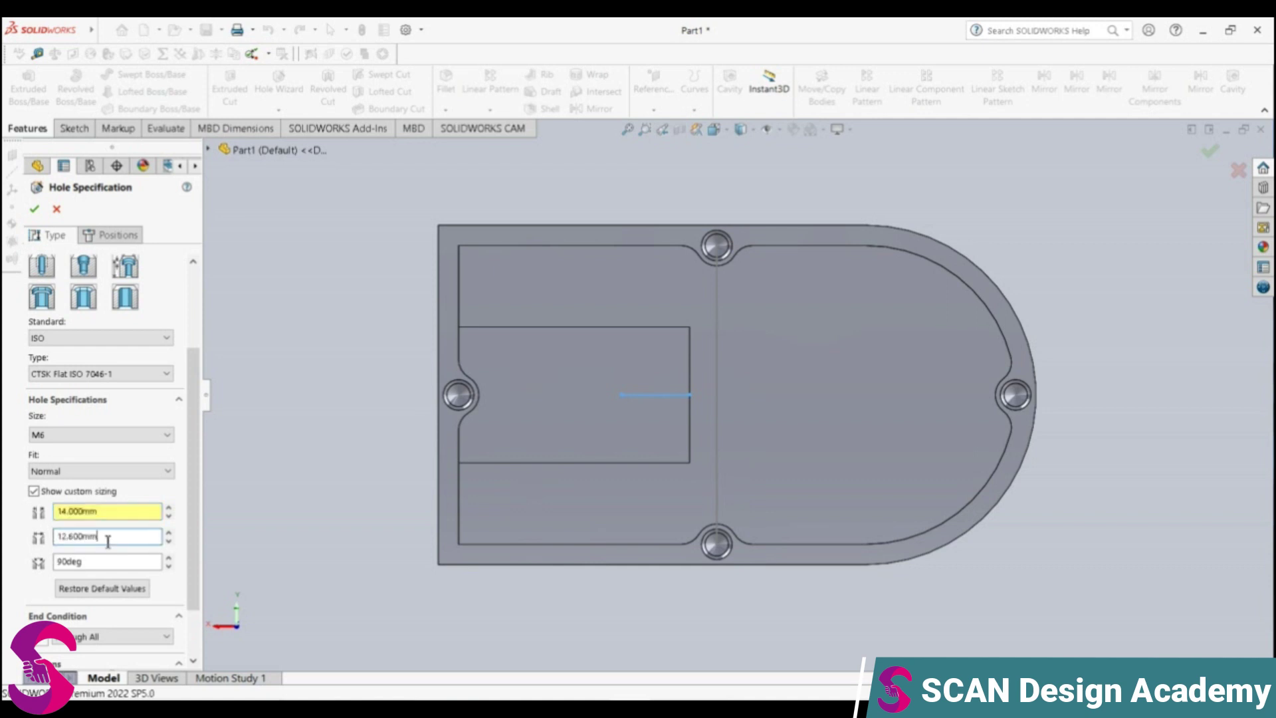
key("ctrl+a")
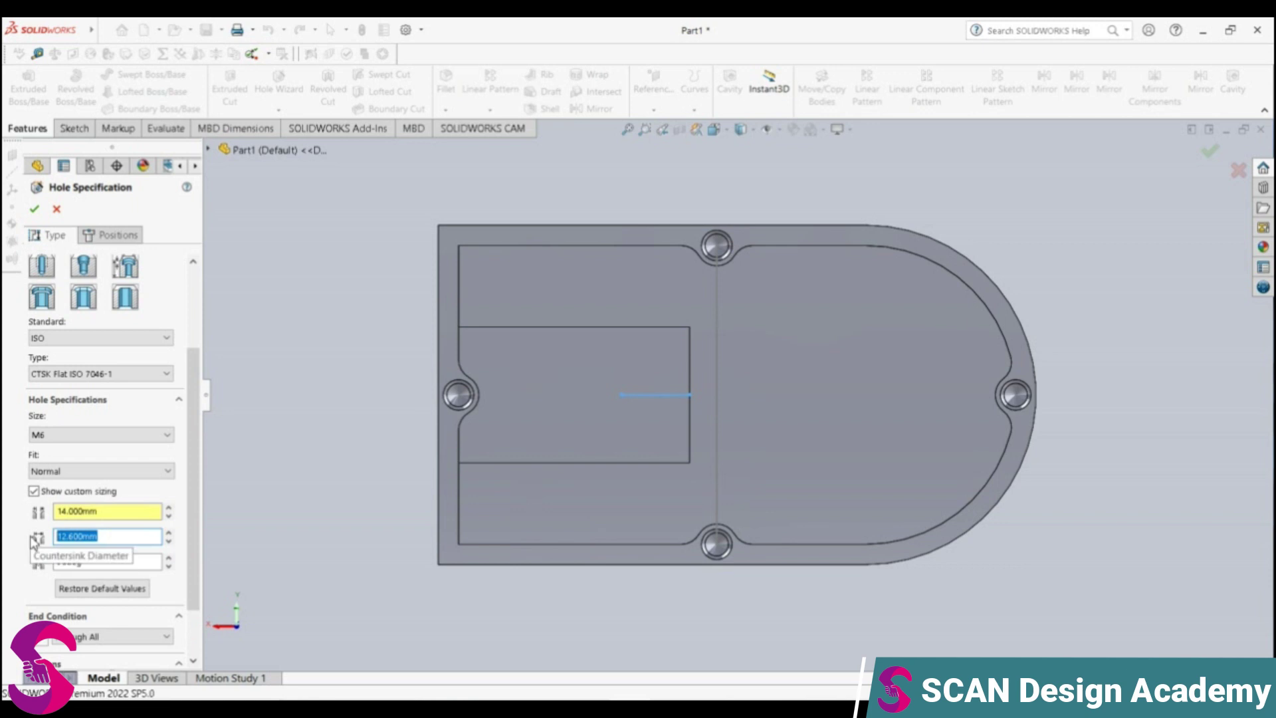
type("16")
key("Return")
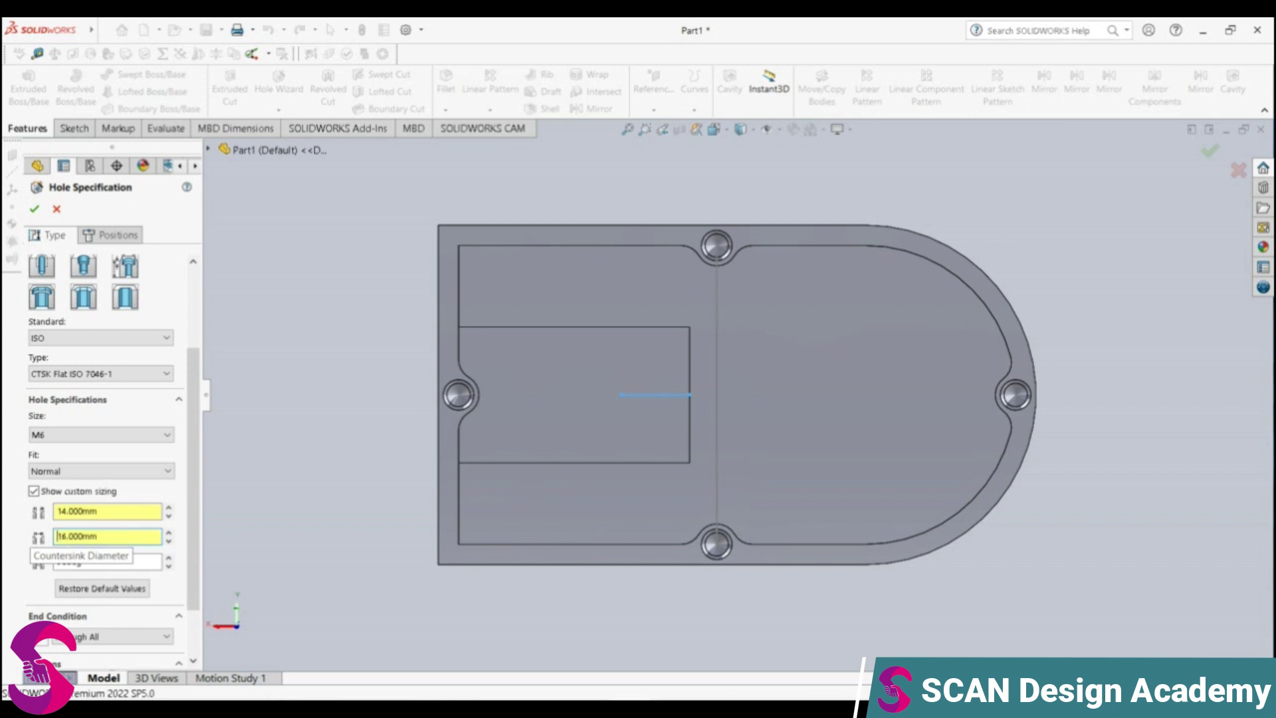
left_click(122, 562)
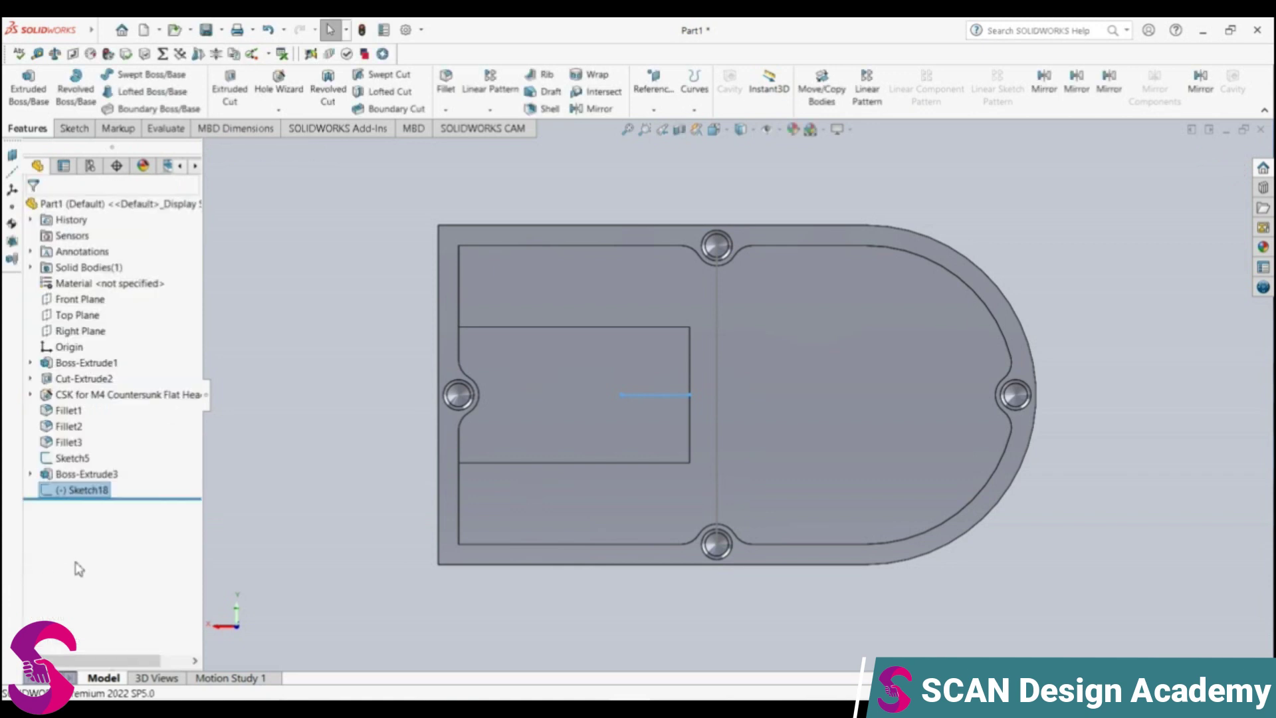
Step: Cut an M6 countersunk hole at the sketch line's end point, centred on the raised pad
key("Escape")
left_click(278, 80)
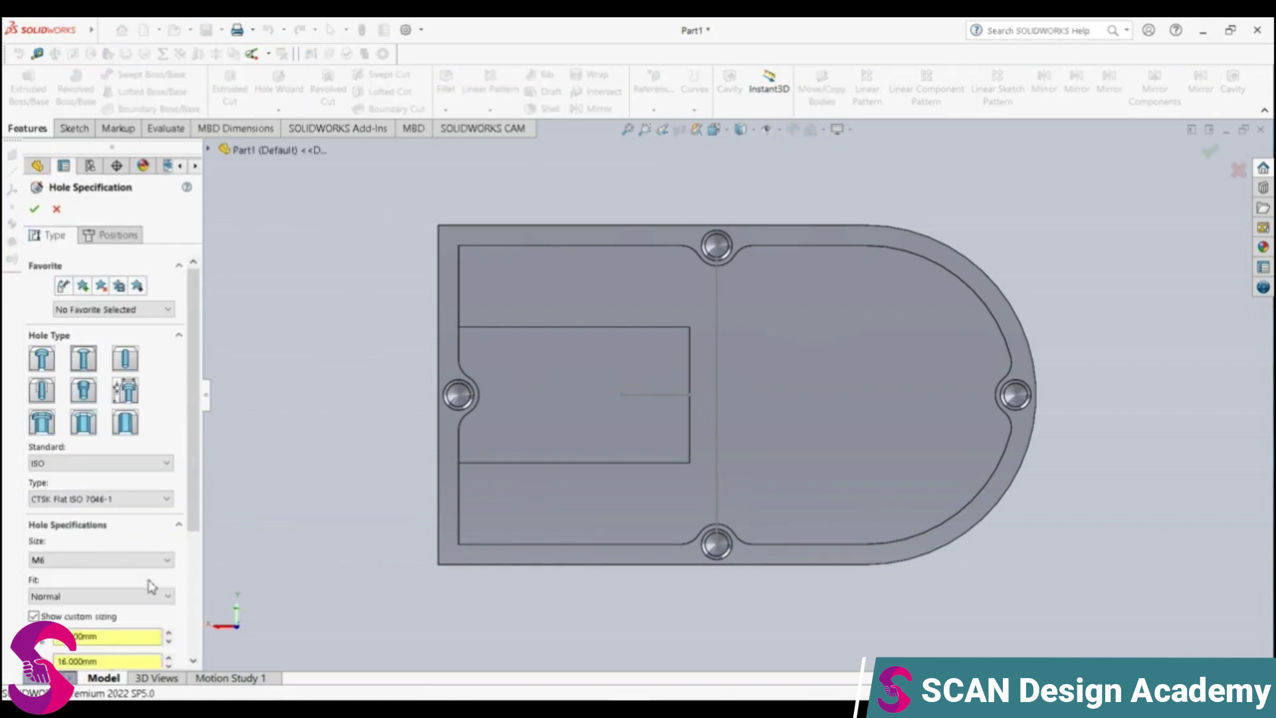
left_click_drag(197, 517, 197, 583)
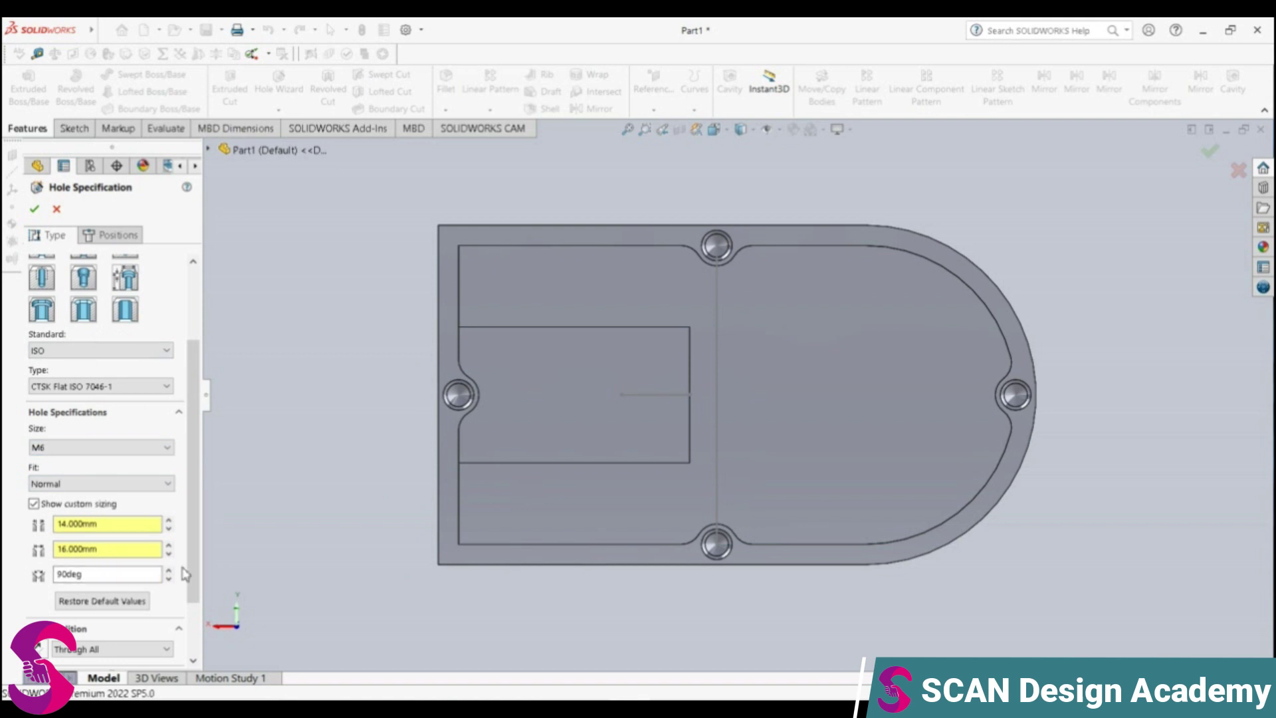
left_click_drag(193, 588, 198, 602)
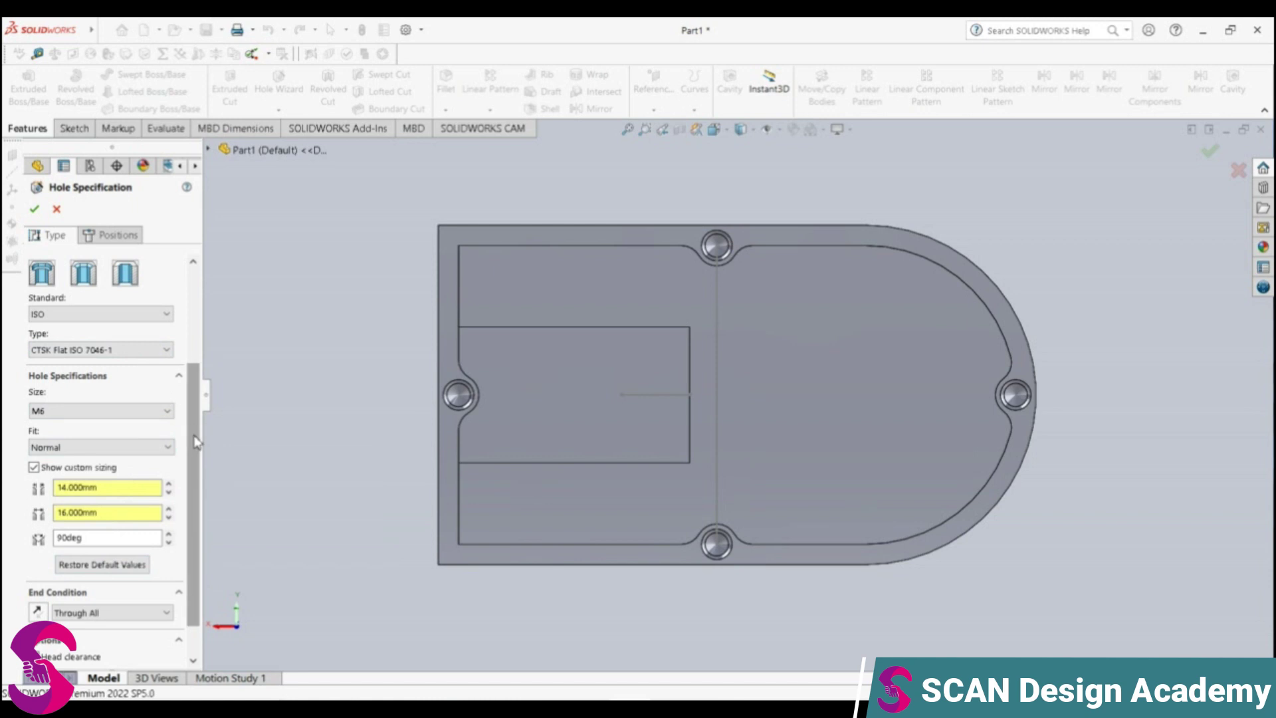
left_click_drag(196, 442, 218, 298)
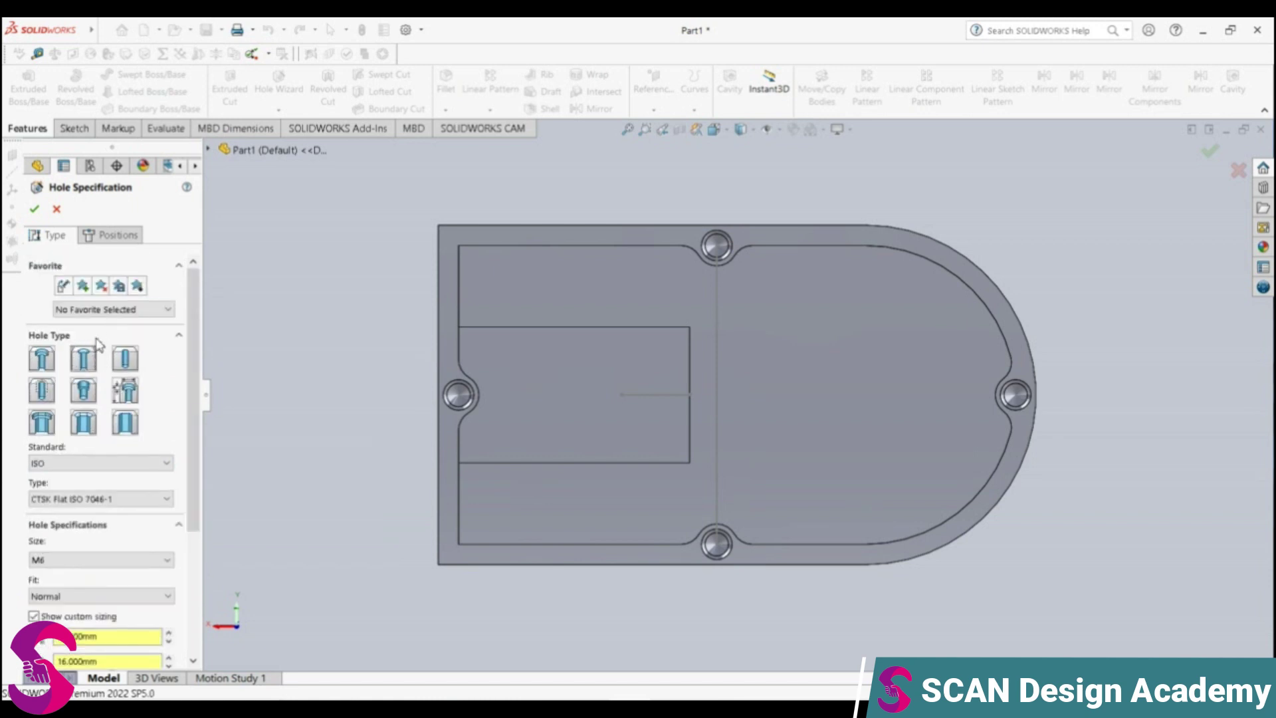
left_click(113, 236)
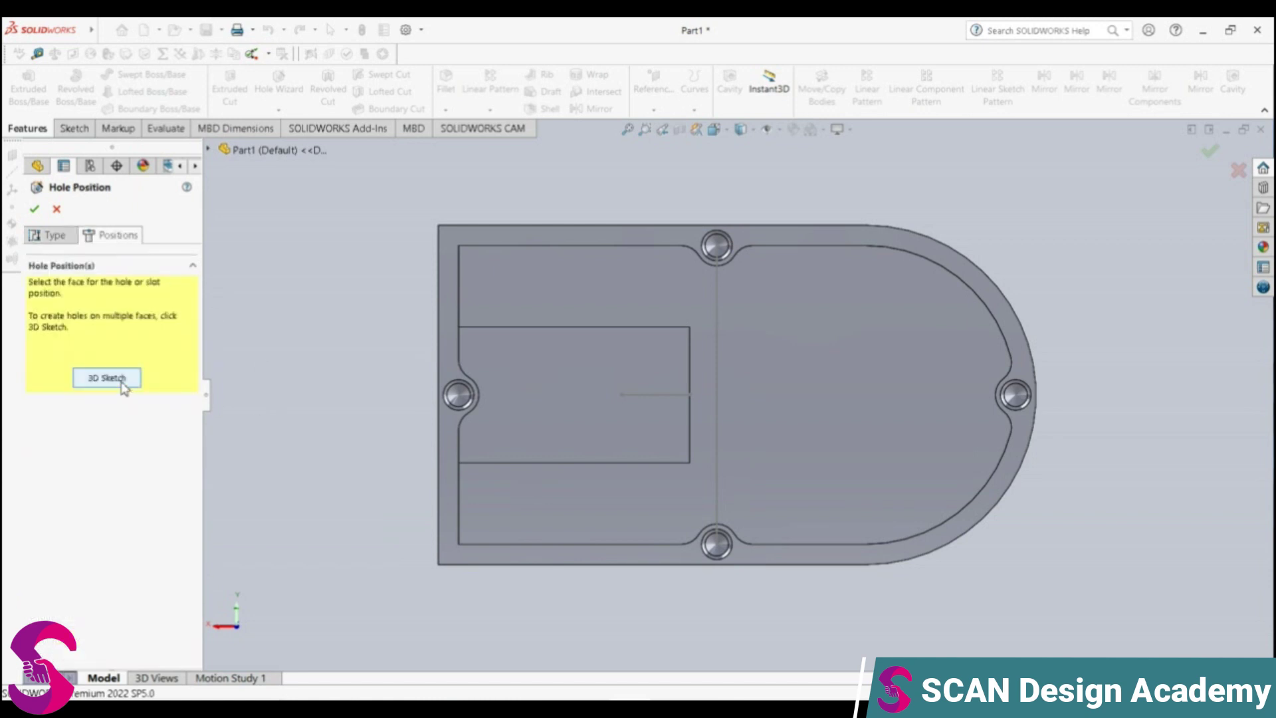
left_click(106, 377)
left_click(628, 399)
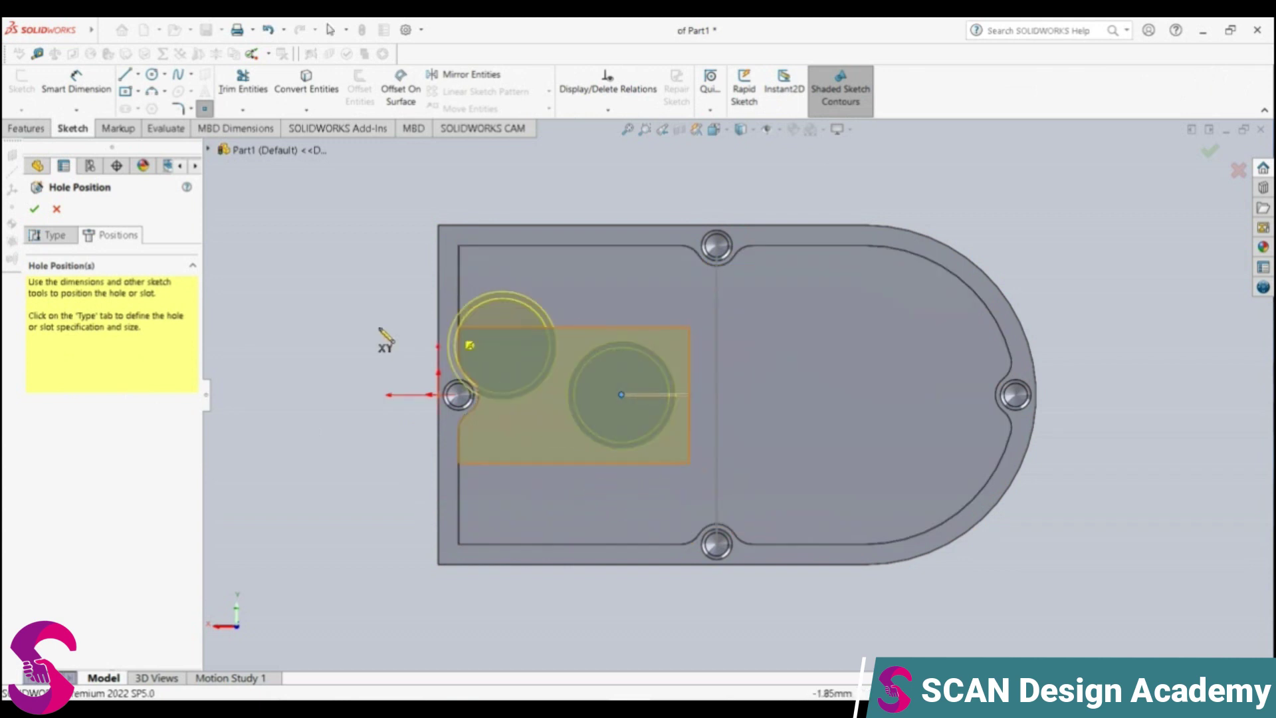
left_click(36, 210)
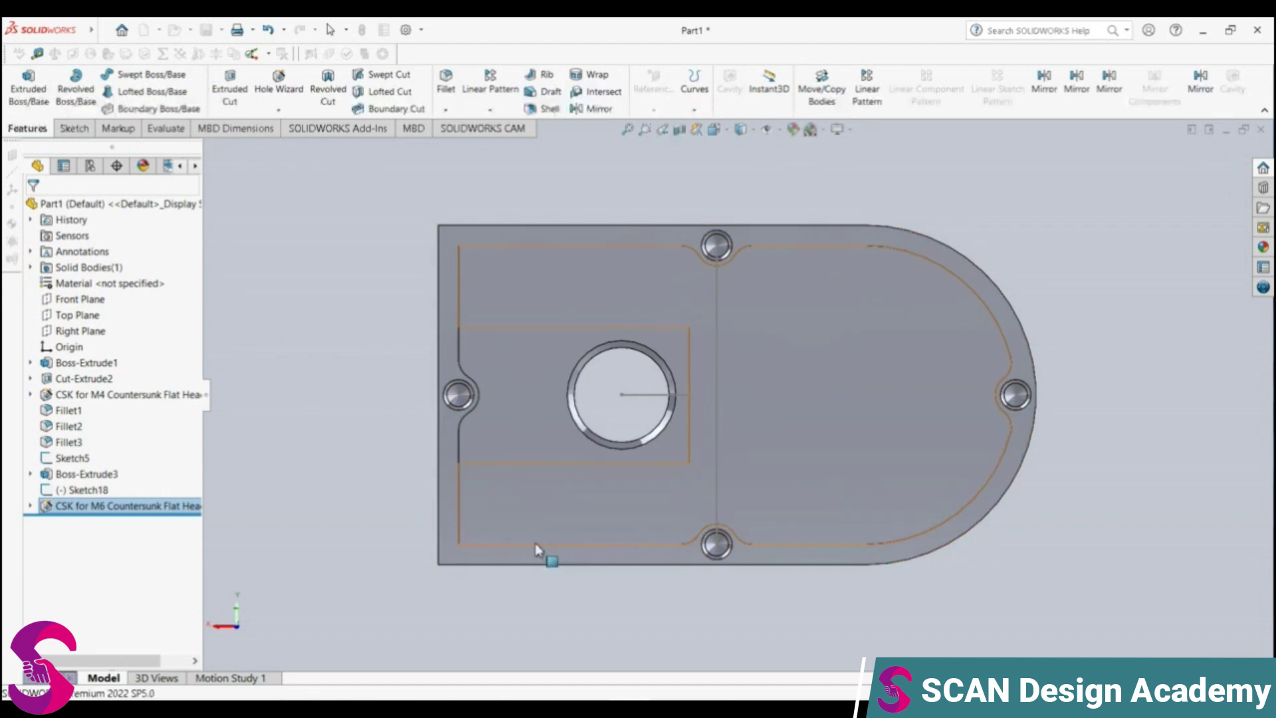
mouse_move(613, 533)
middle_mouse_down()
mouse_move(623, 407)
mouse_move(611, 524)
middle_mouse_up()
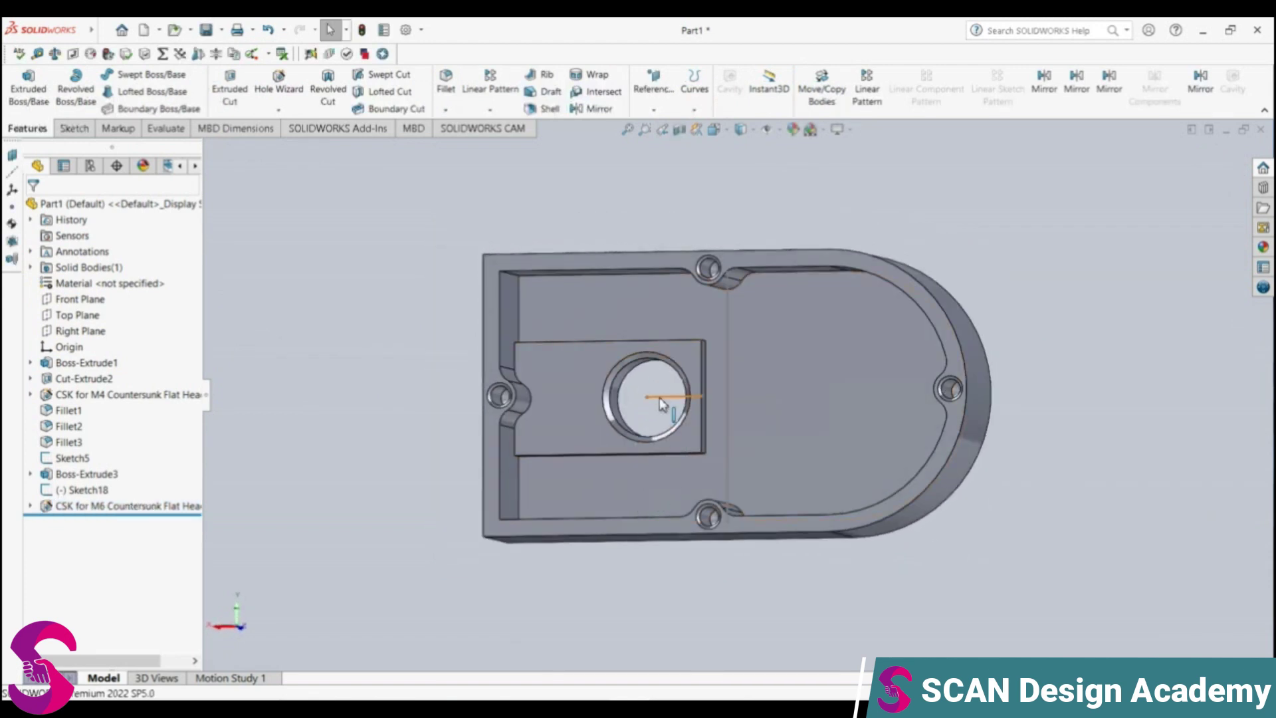
left_click(659, 397)
left_click(703, 346)
scroll(699, 439, "up", 1)
scroll(699, 439, "down", 2)
scroll(700, 440, "up", 2)
scroll(701, 441, "up", 2)
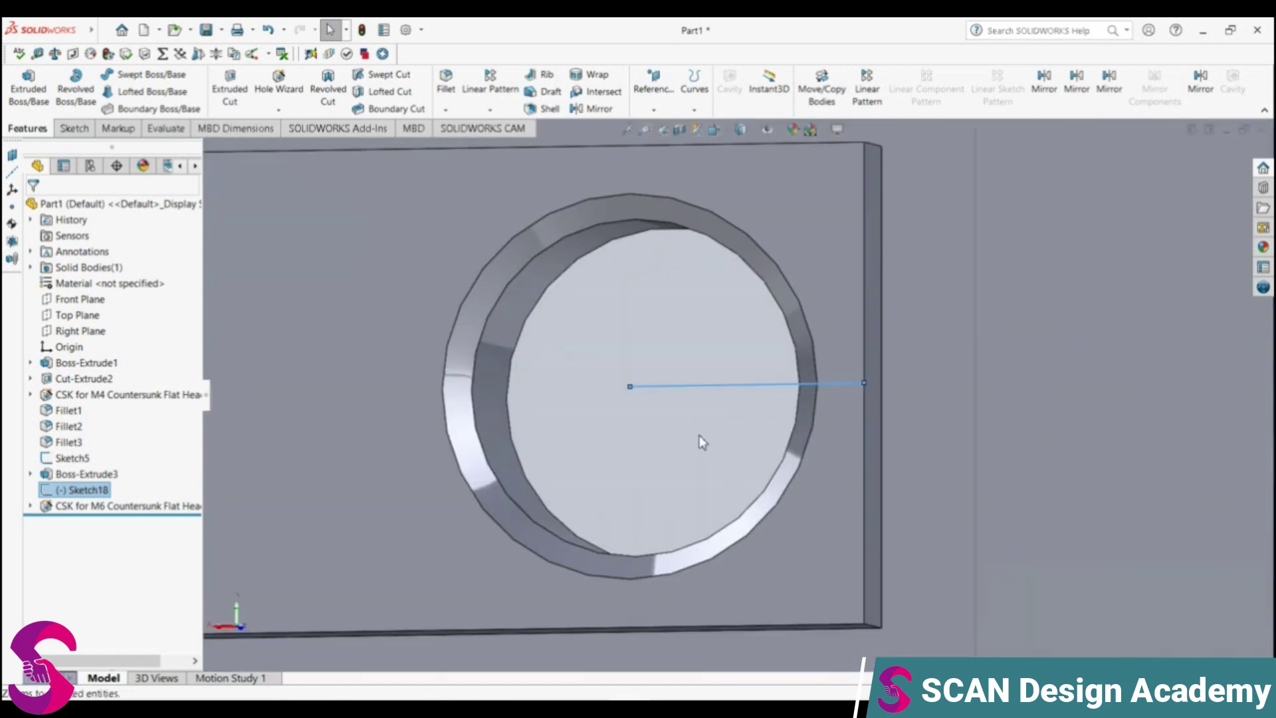
scroll(703, 440, "up", 3)
right_click(740, 397)
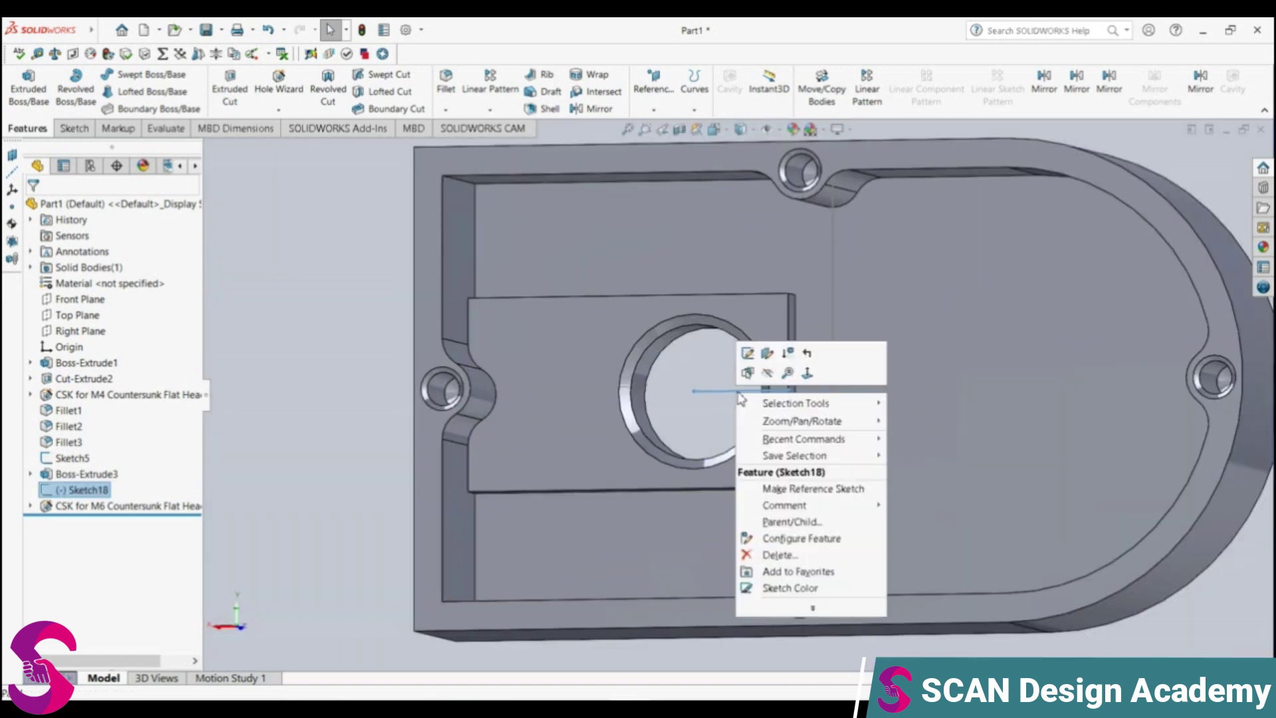
left_click(768, 373)
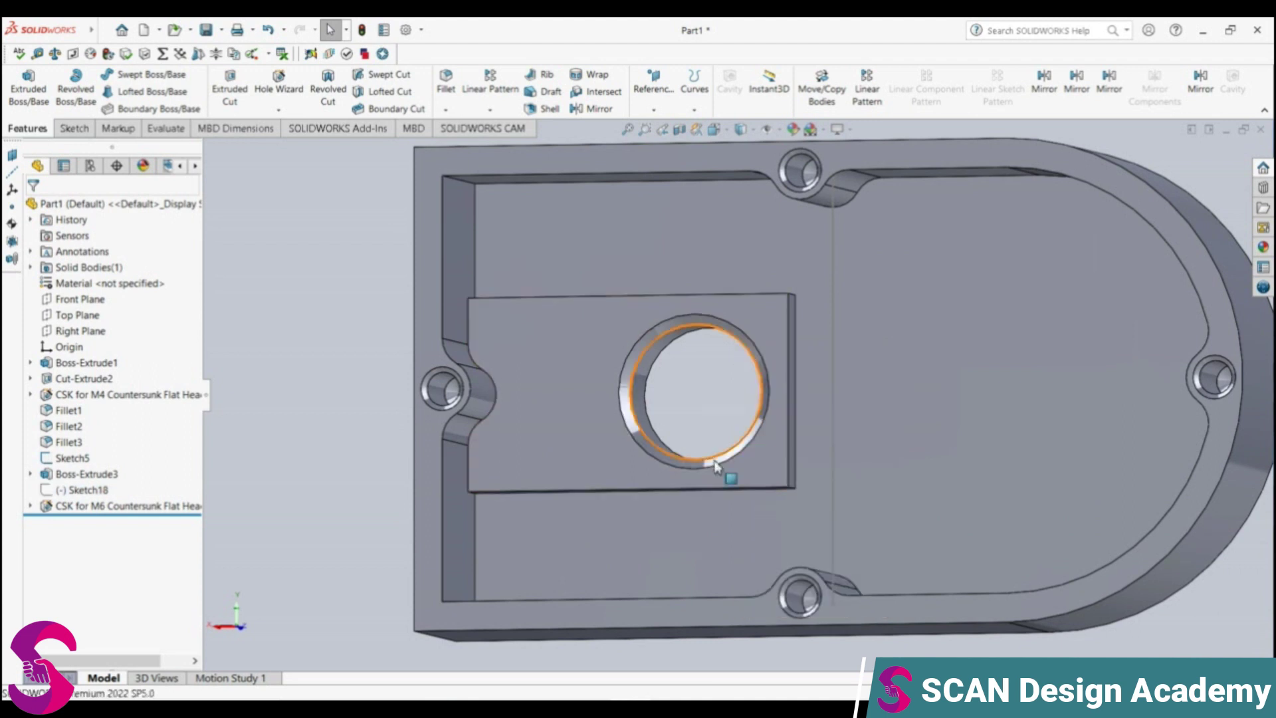
middle_click_drag(714, 465, 727, 431)
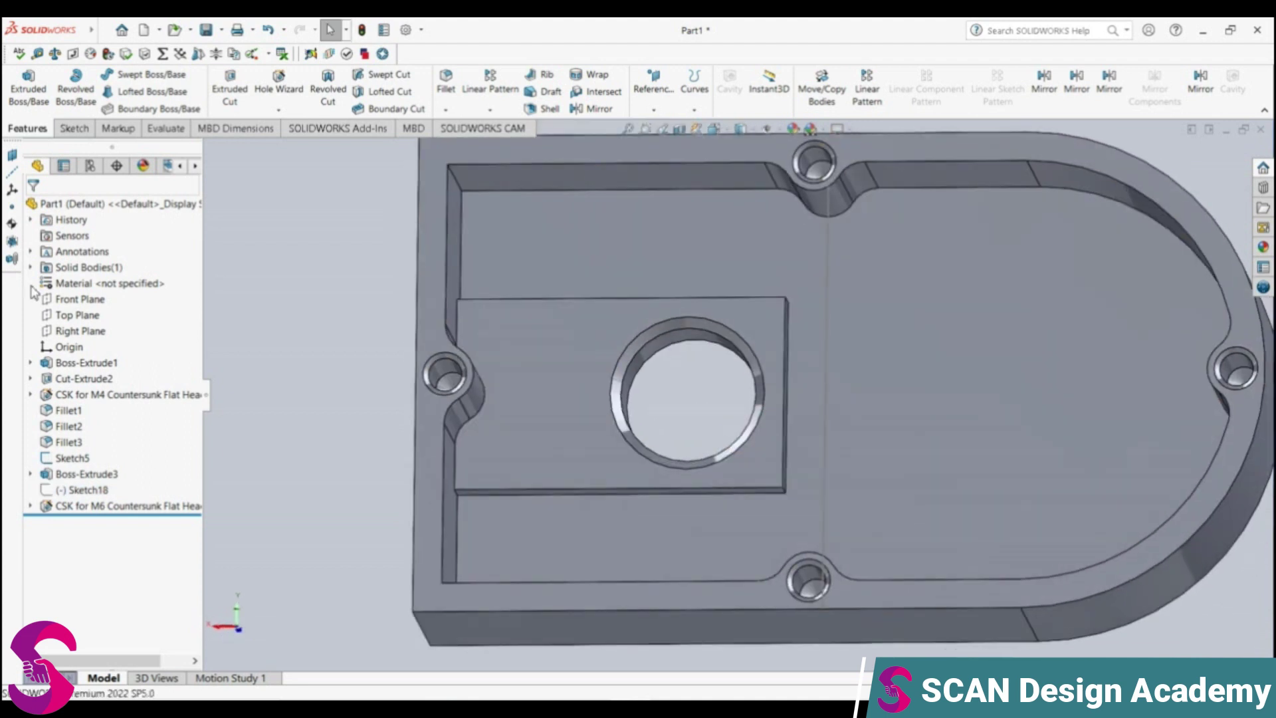
key("ctrl+z")
Step: Leave and undo the empty Sketch20 started on the raised pad face
left_click(546, 445)
left_click(619, 405)
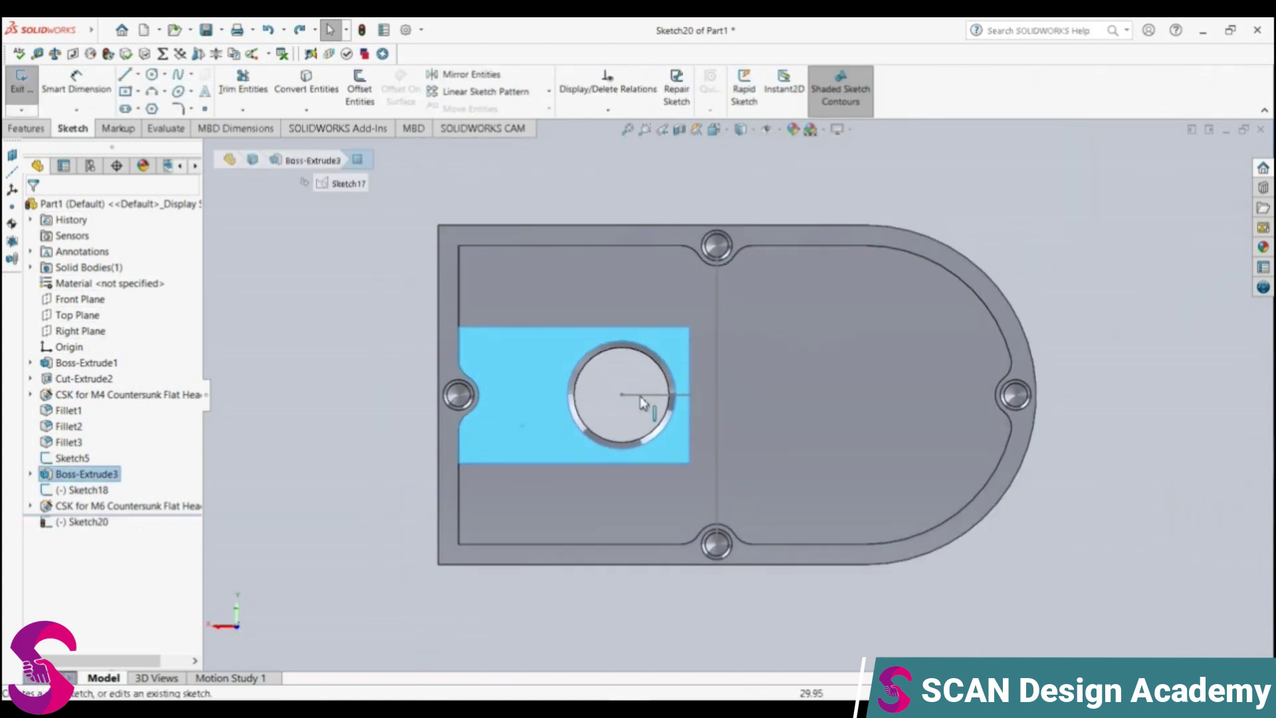
left_click(104, 31)
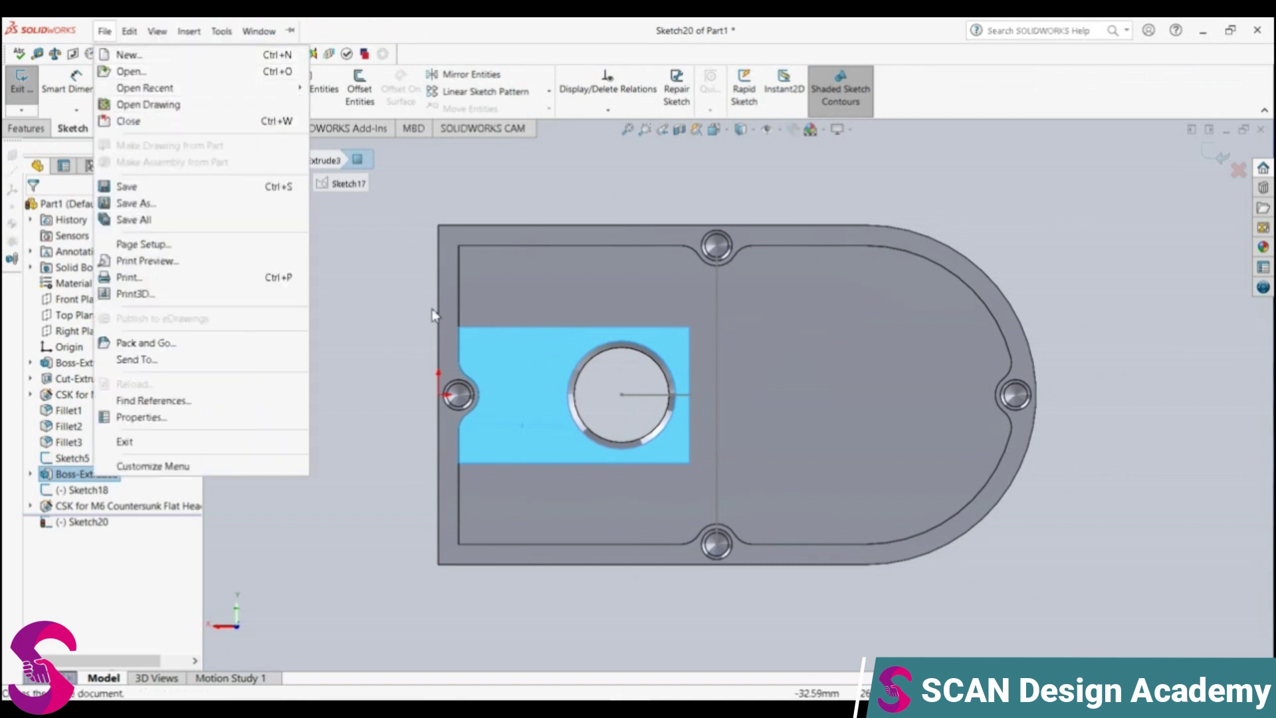
left_click(389, 271)
right_click(503, 418)
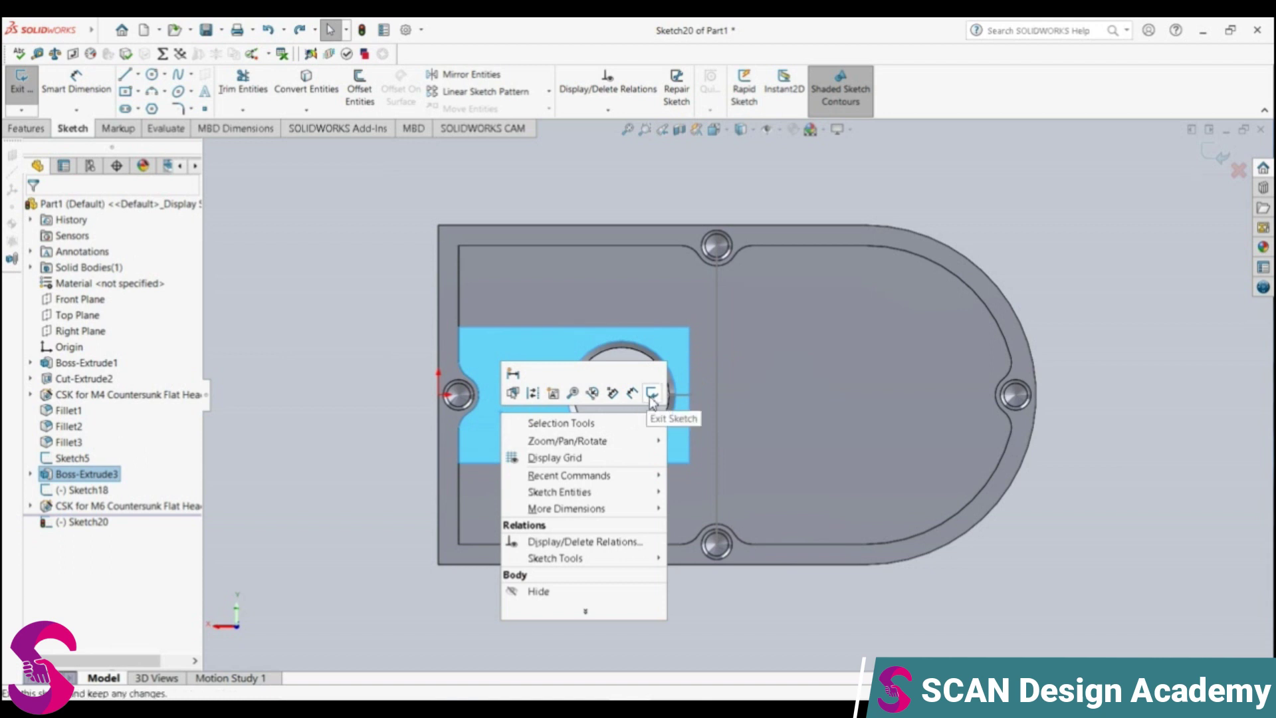
left_click(651, 393)
key("ctrl+z")
Step: Abandon the centre-rectangle attempts and exit Sketch18 with a rebuild
left_click(72, 128)
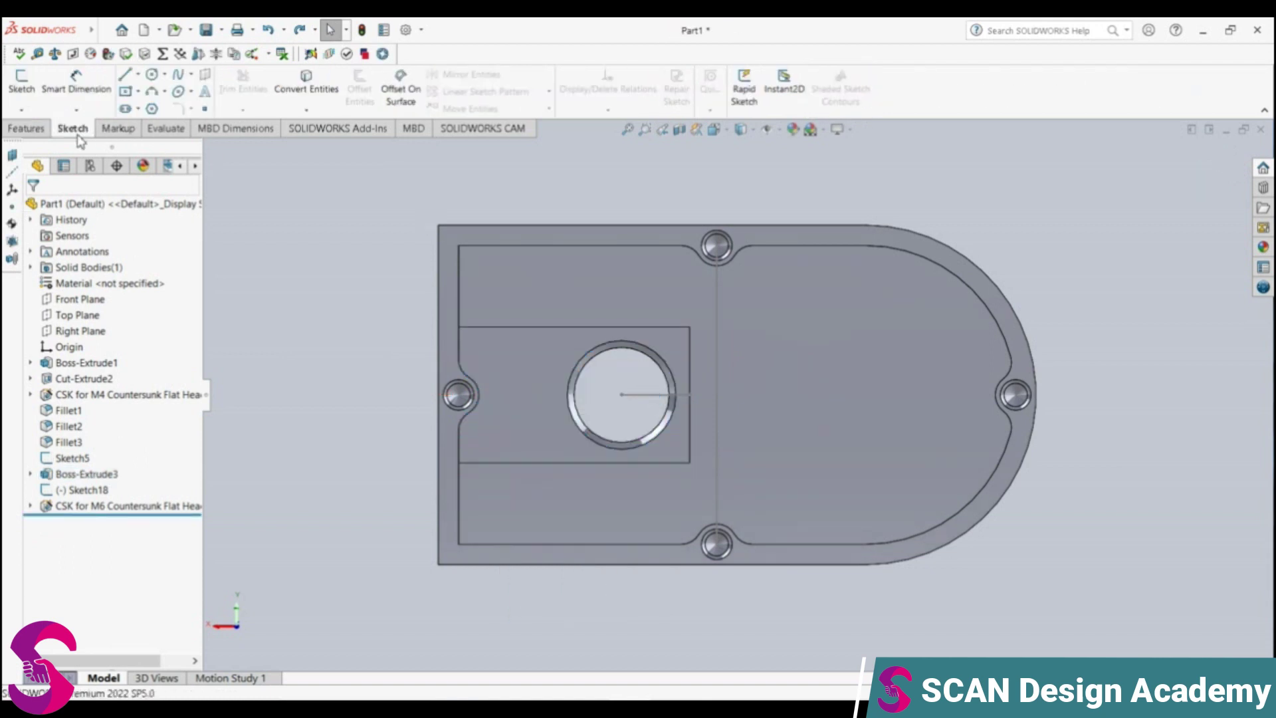
left_click(137, 91)
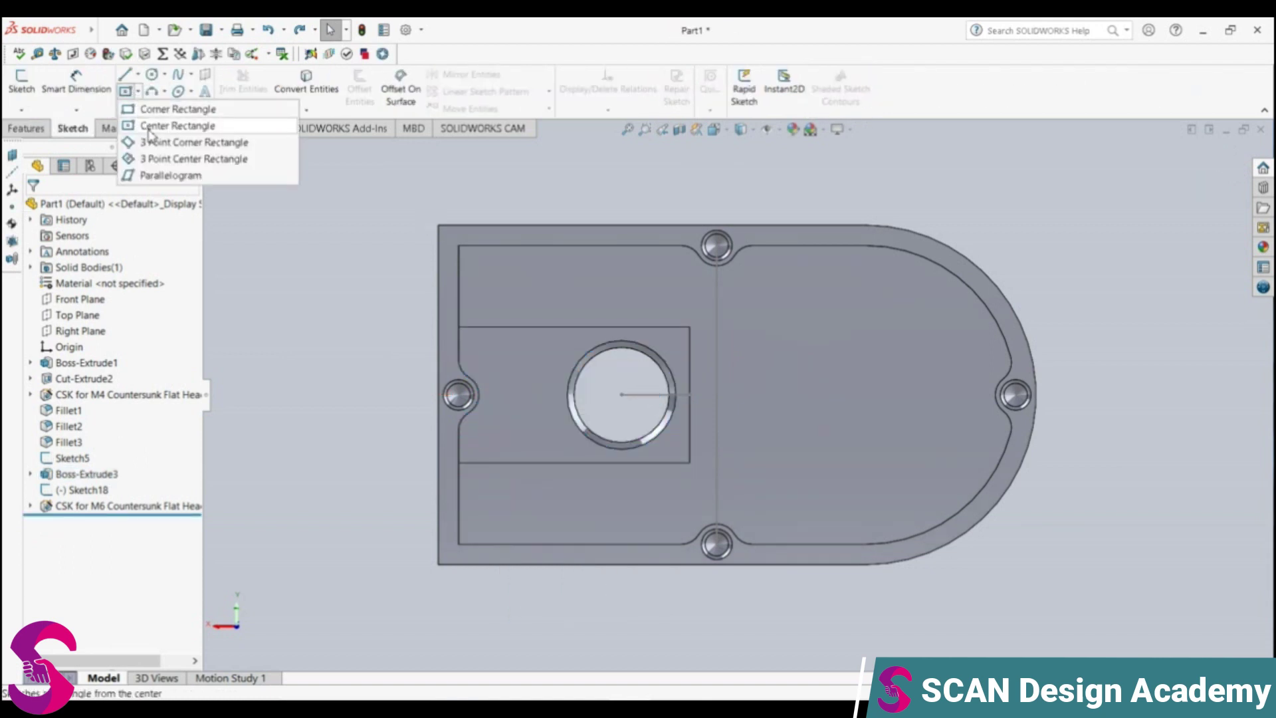
left_click(147, 128)
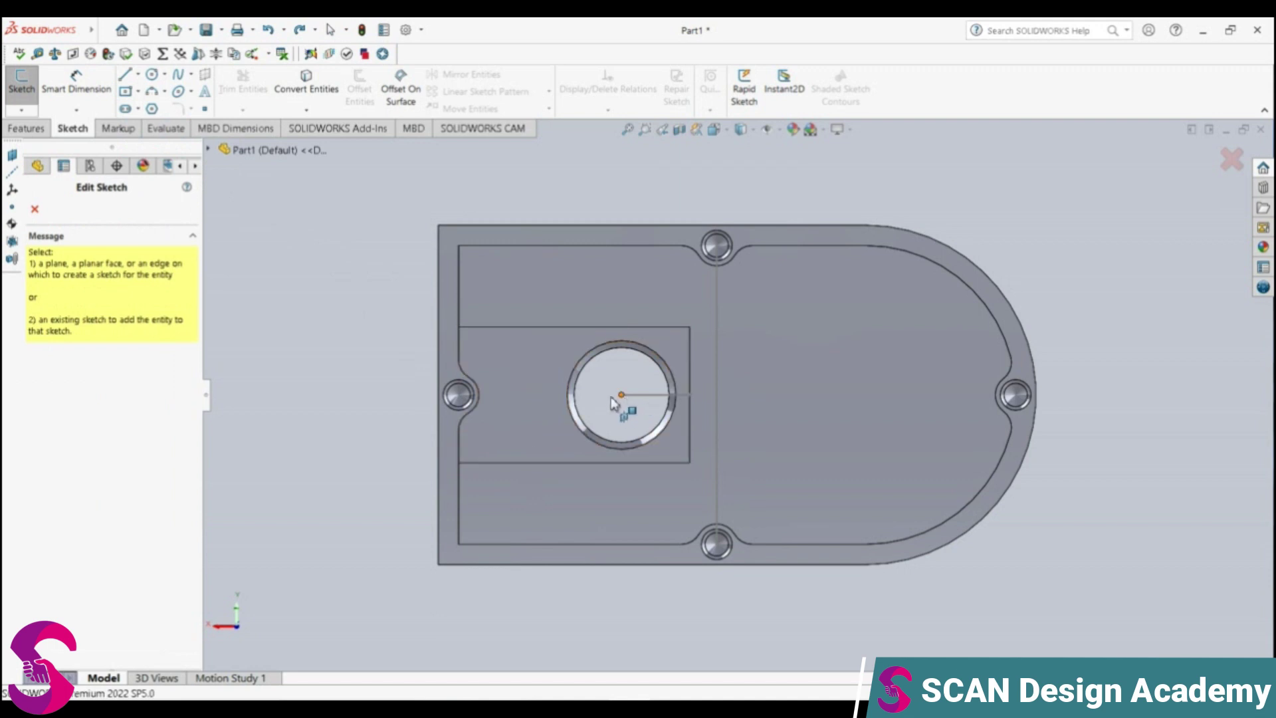
key("Escape")
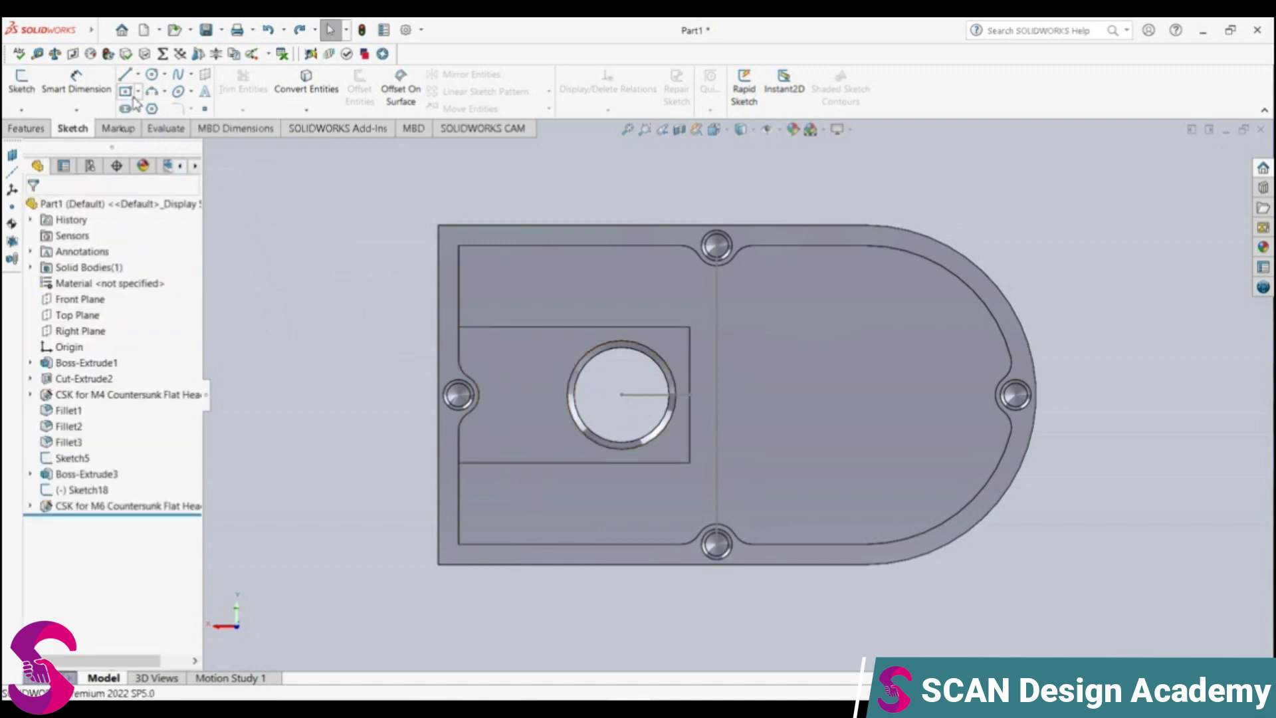
left_click(138, 91)
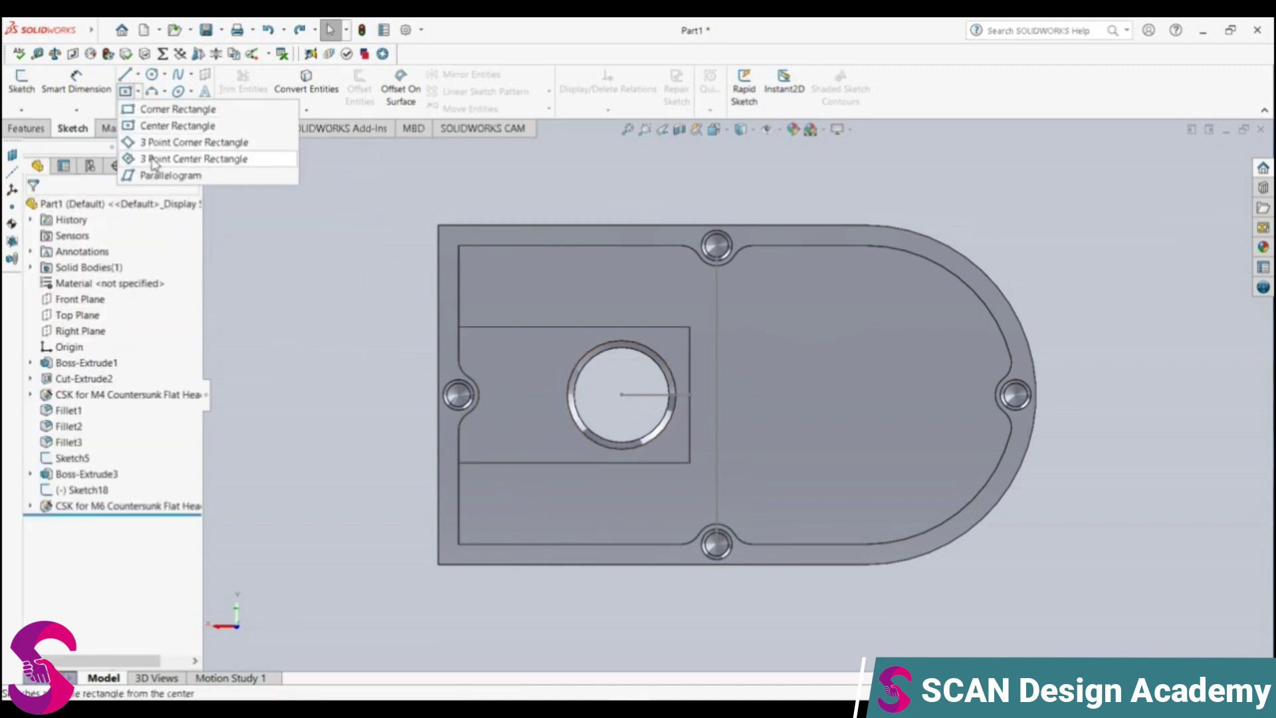
left_click(166, 120)
left_click(618, 416)
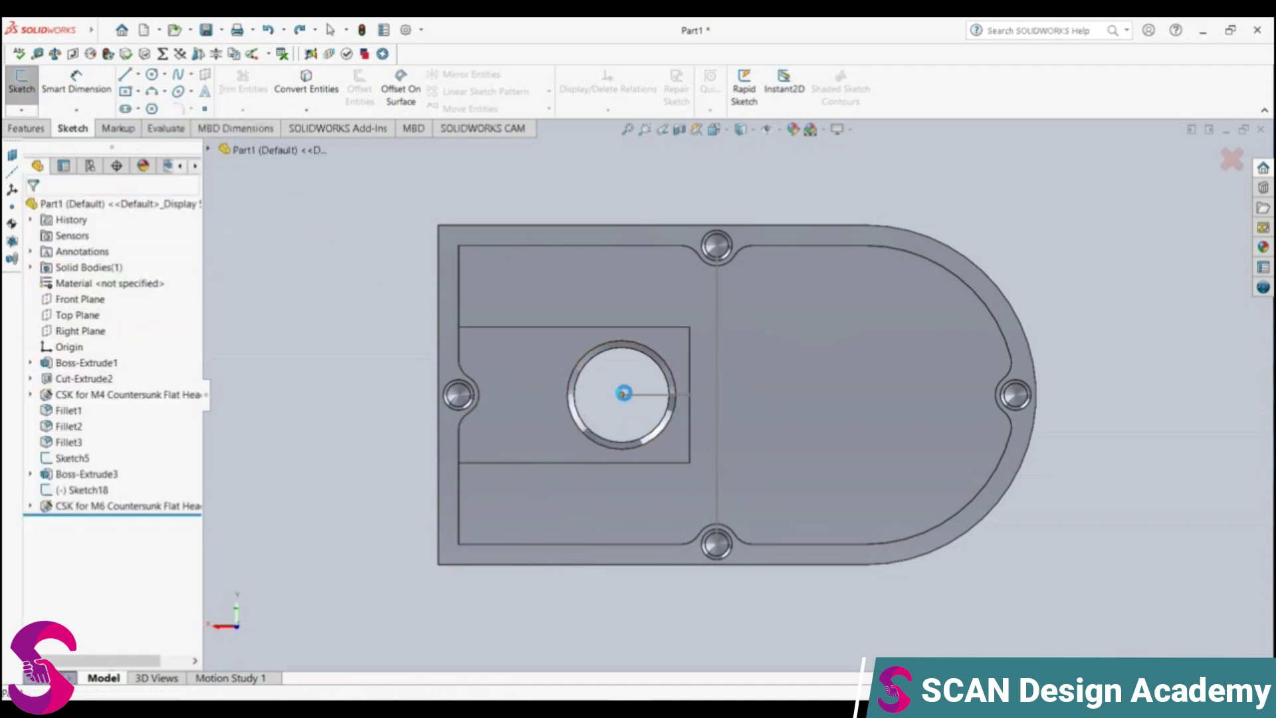
key("Escape")
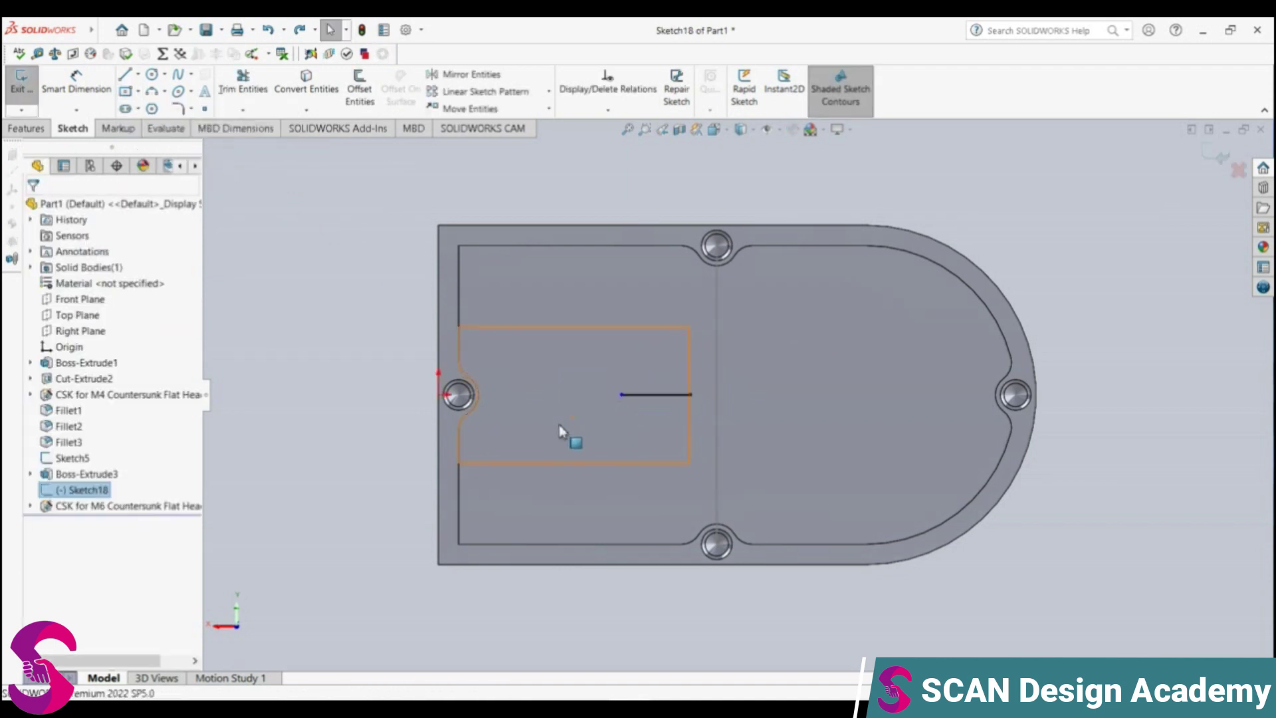
left_click(21, 81)
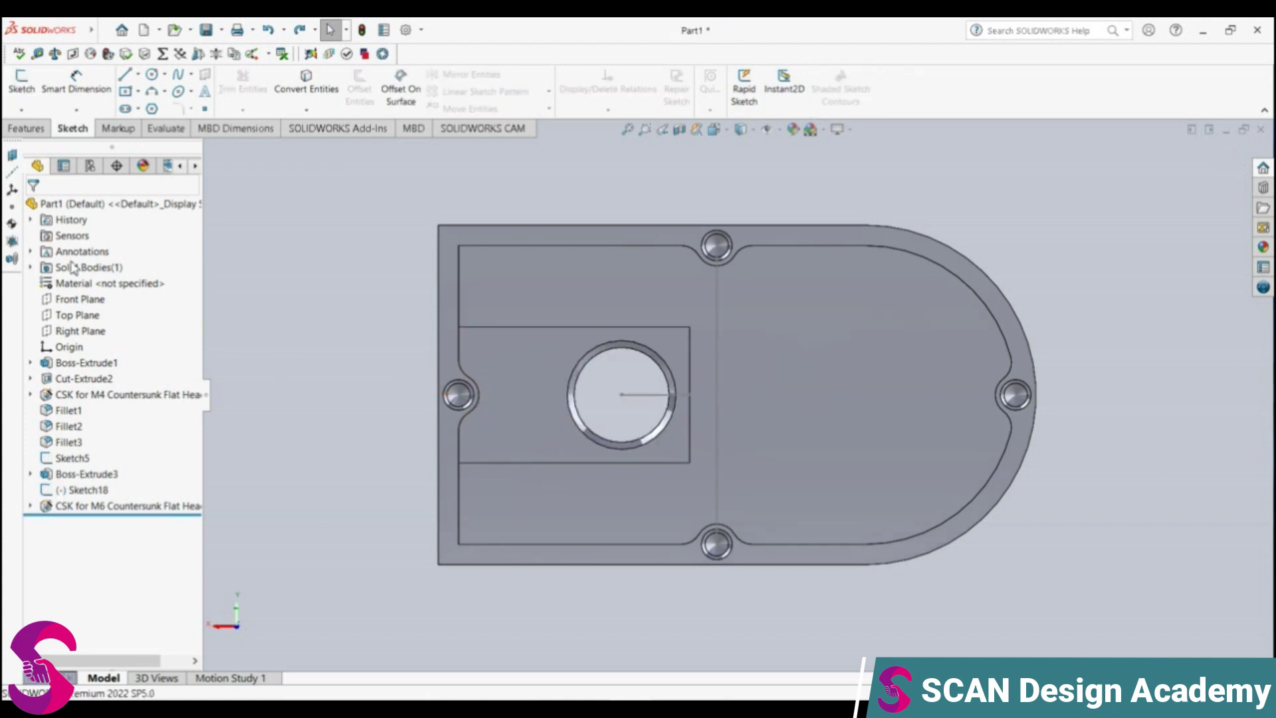
Step: Clear the pending plane request and select the raised pad's top face
left_click(126, 93)
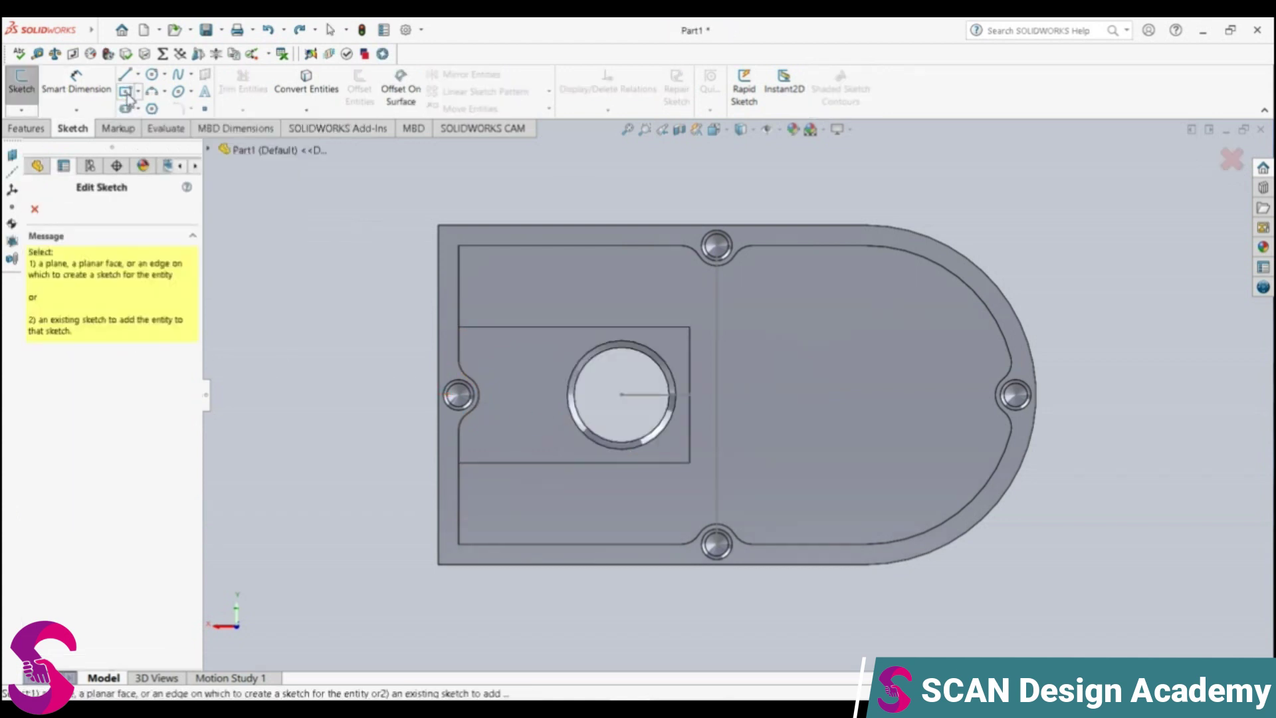
left_click(36, 210)
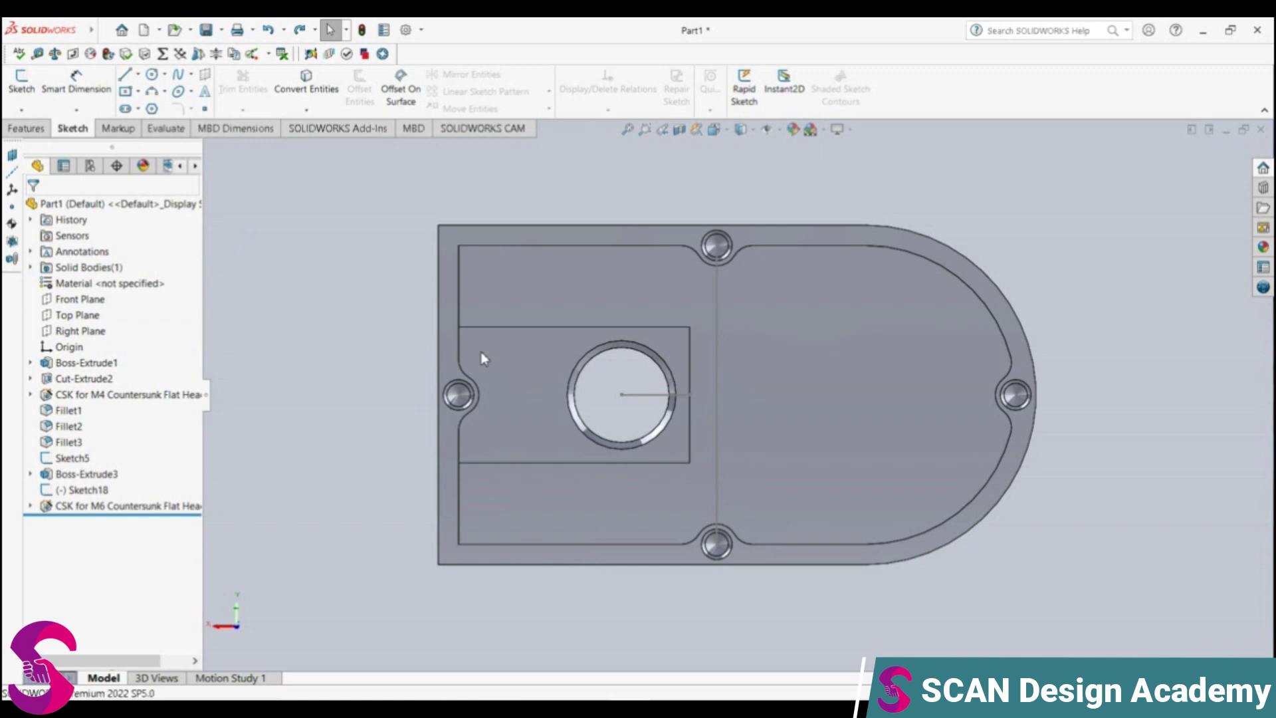
left_click(135, 75)
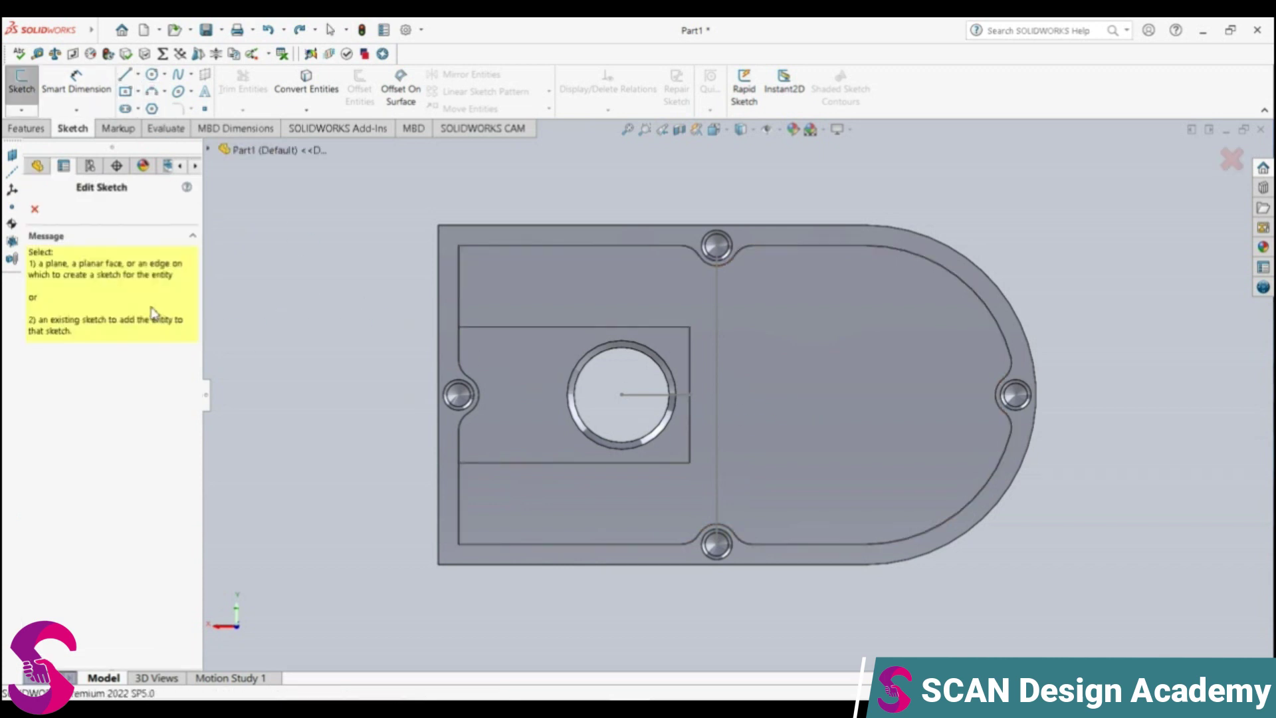
key("Escape")
left_click(528, 444)
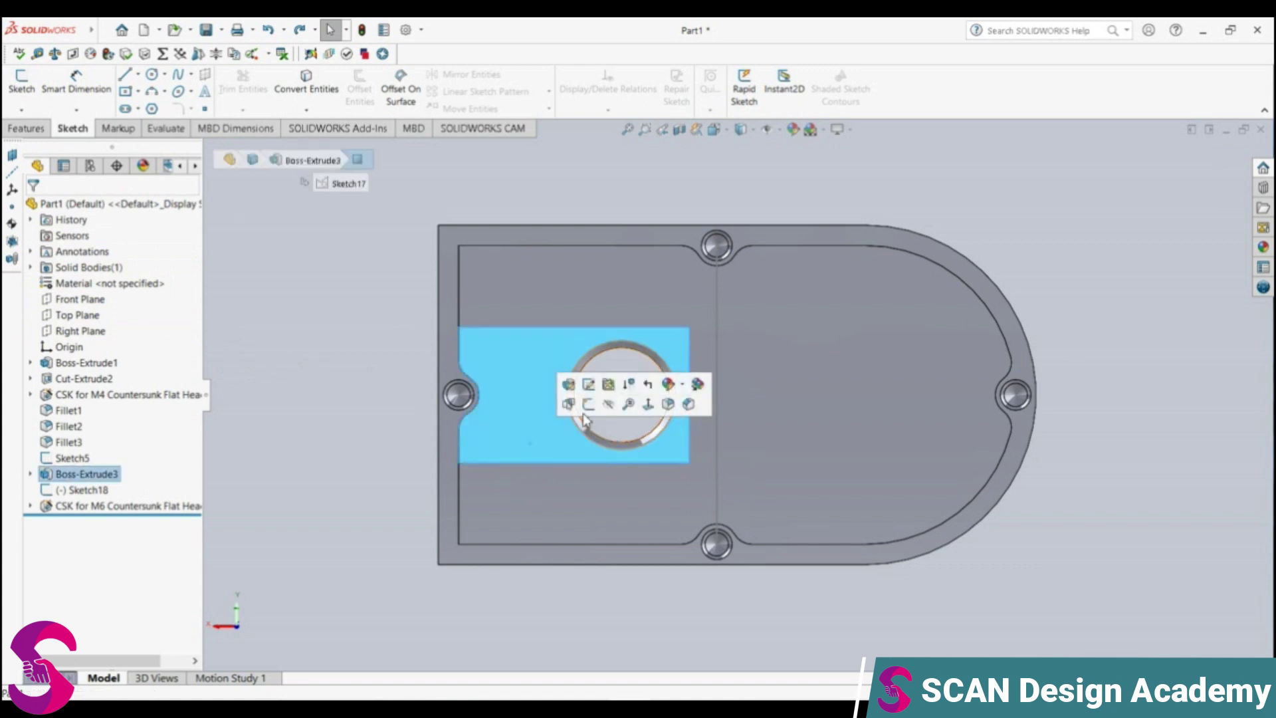
Step: Draw a centre rectangle on the pad face, centred on the bore
left_click(137, 91)
left_click(158, 126)
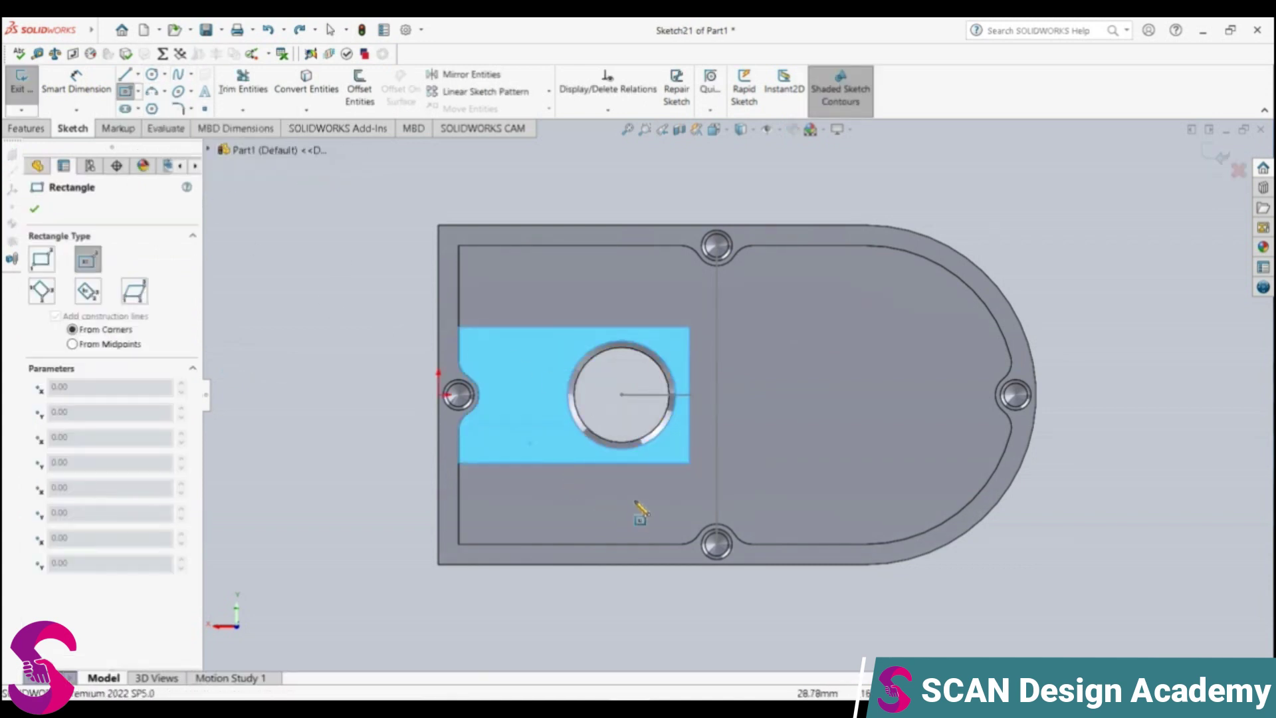
left_click(621, 395)
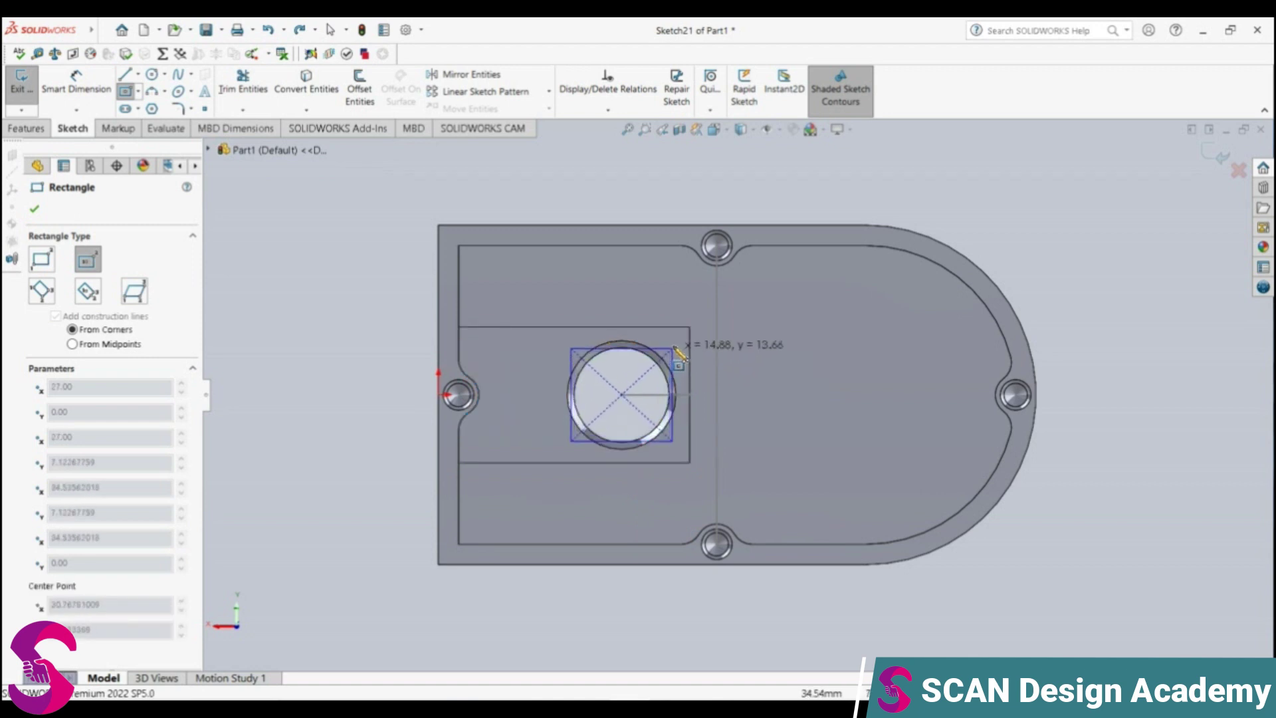
left_click(685, 341)
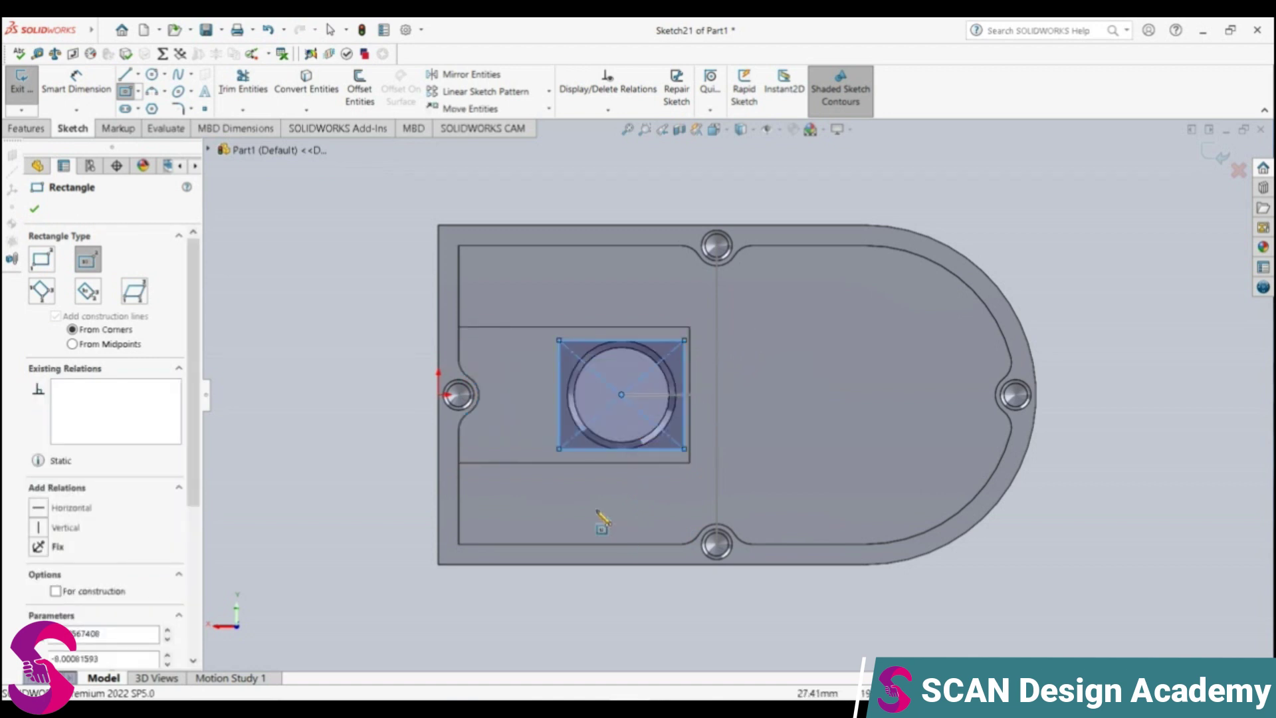
Step: Dimension the rectangle's height and width to 14 mm, making it a square
left_click(76, 83)
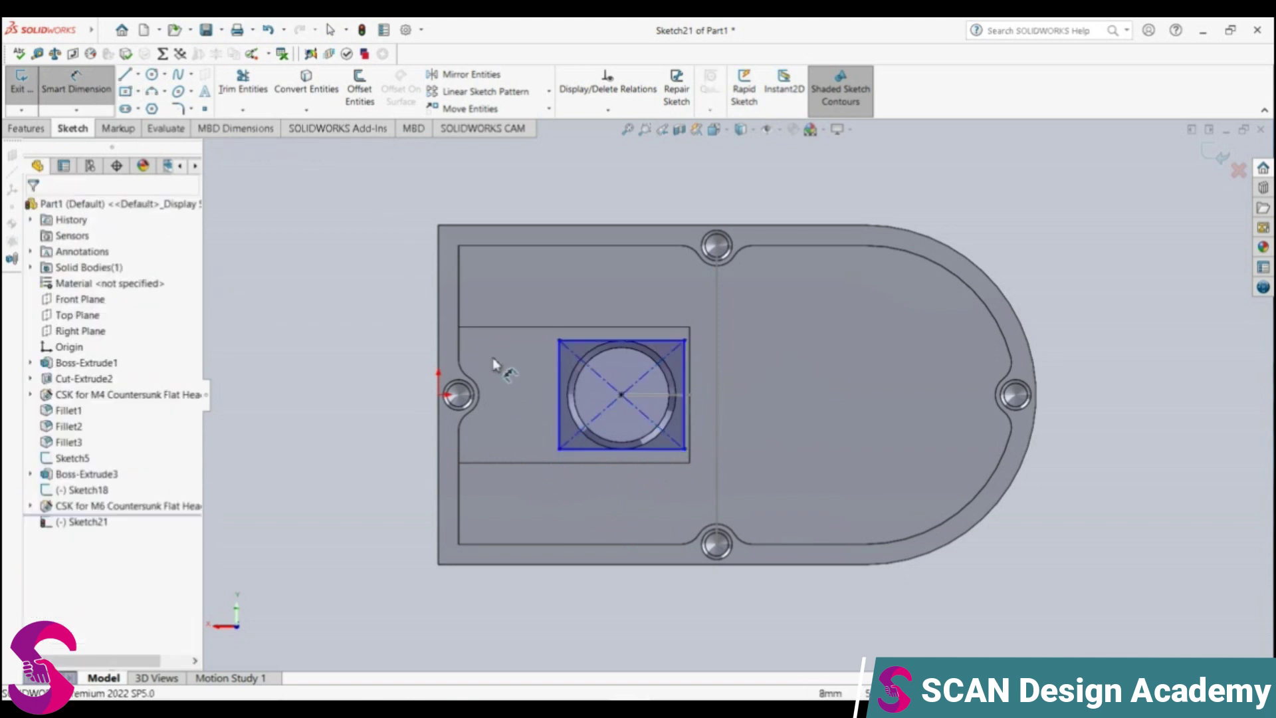
left_click(559, 435)
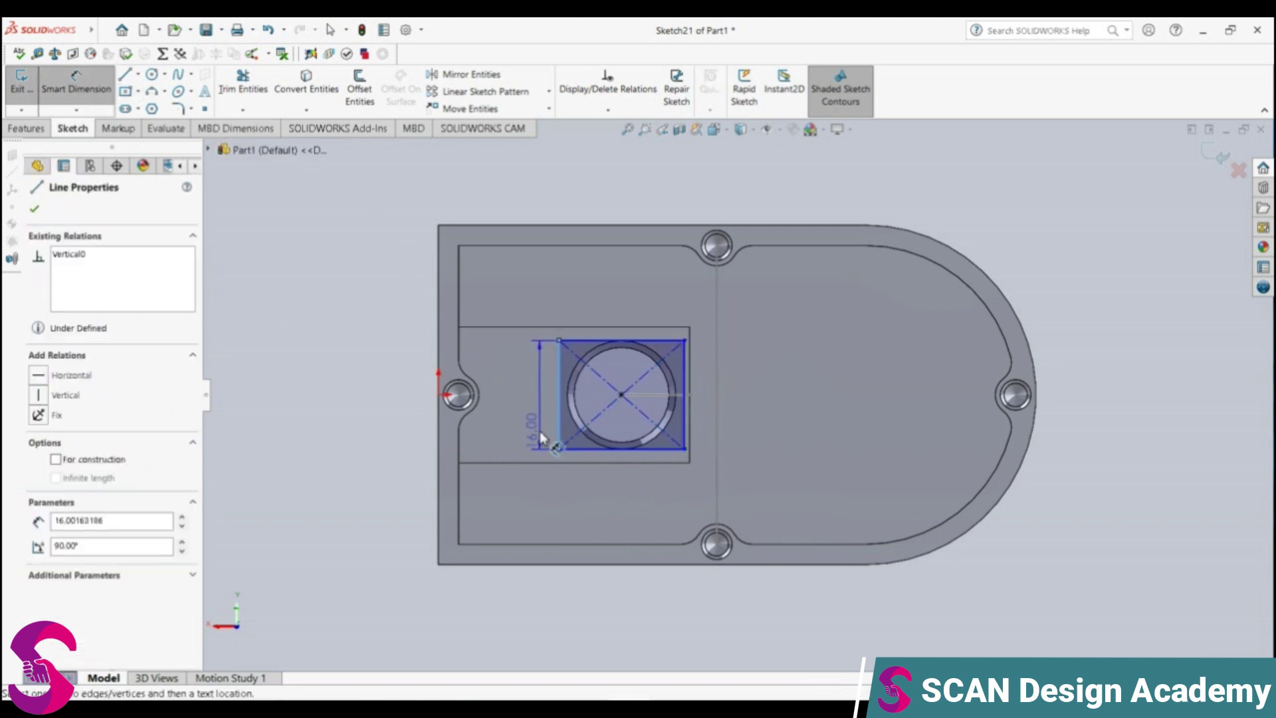
left_click(540, 432)
type("14")
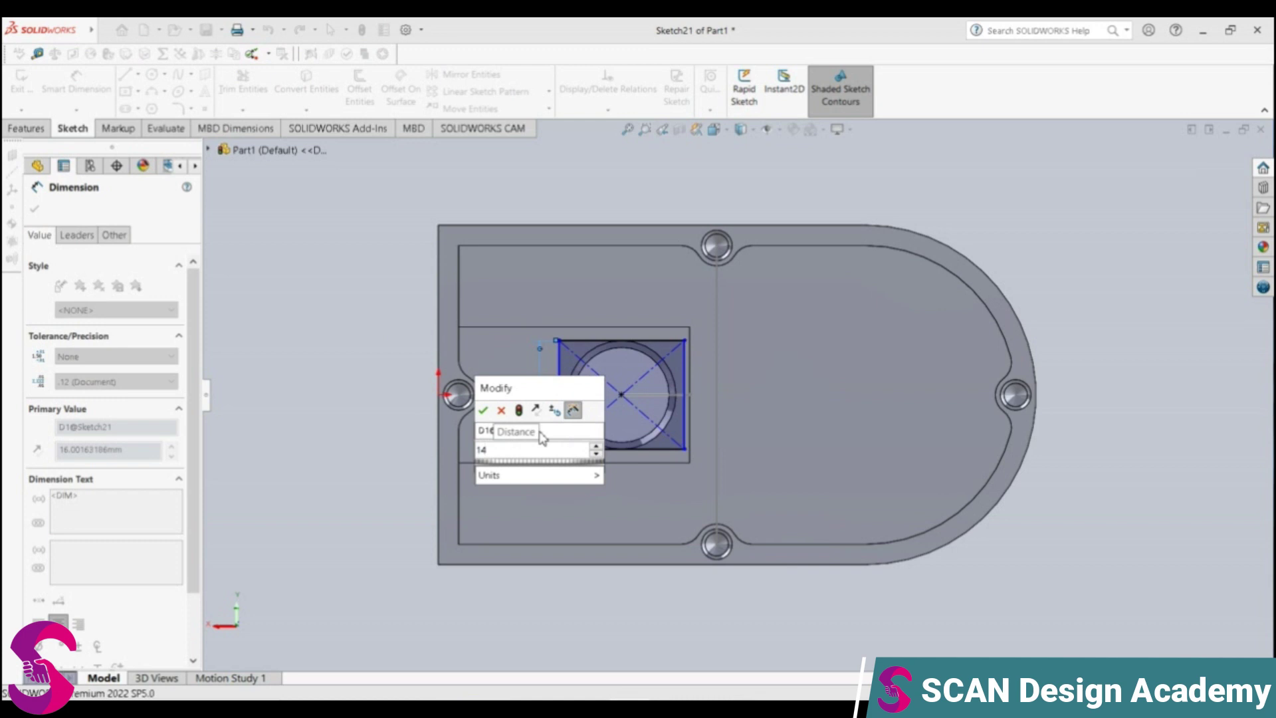
key("Return")
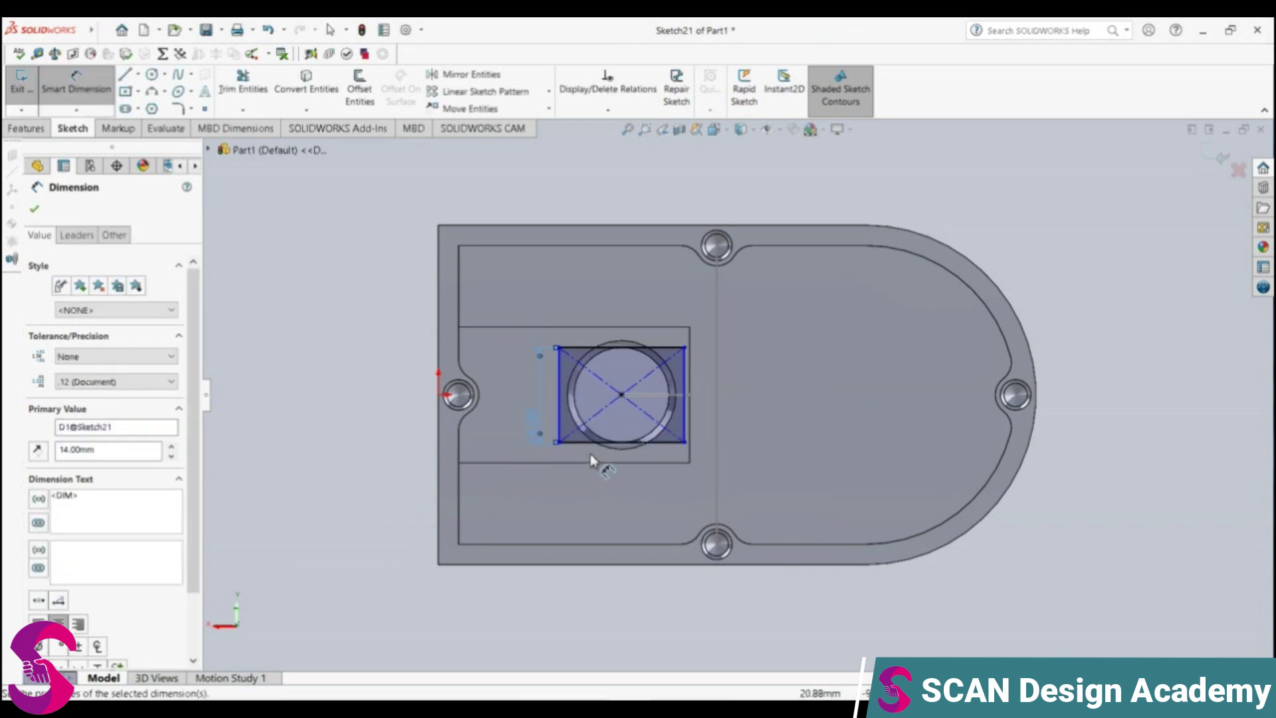
left_click(586, 449)
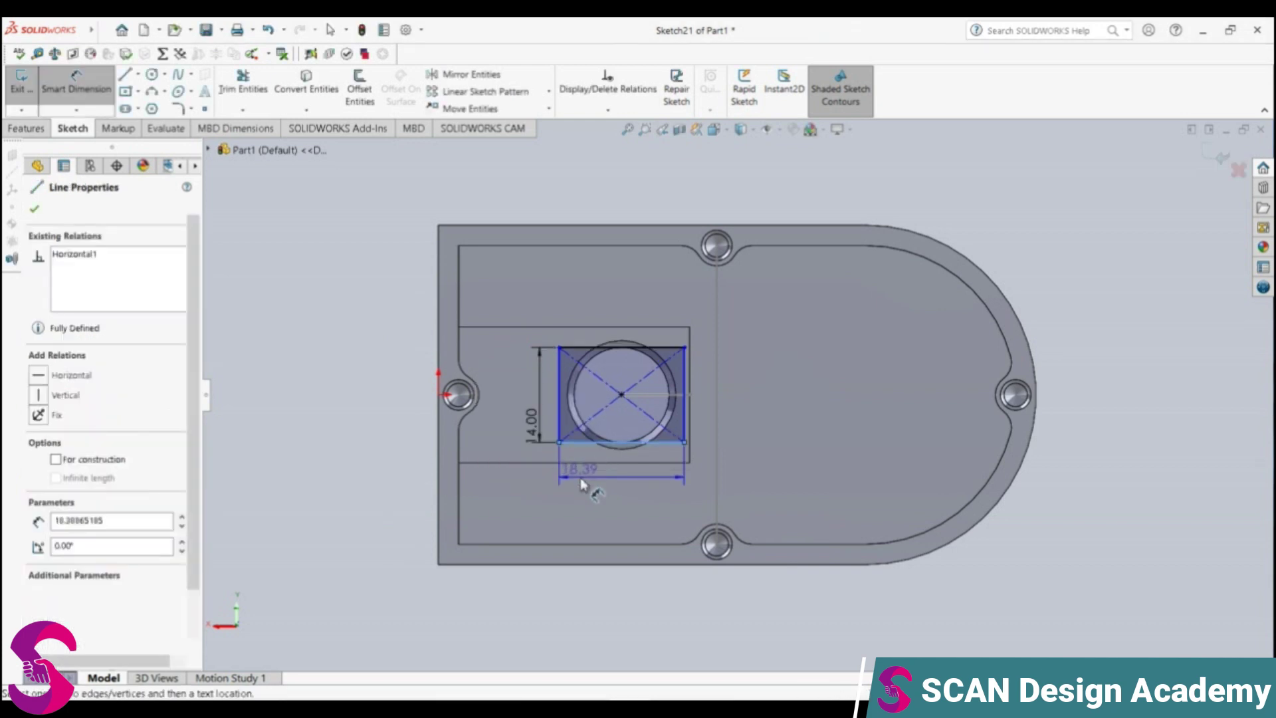
left_click(582, 477)
type("14")
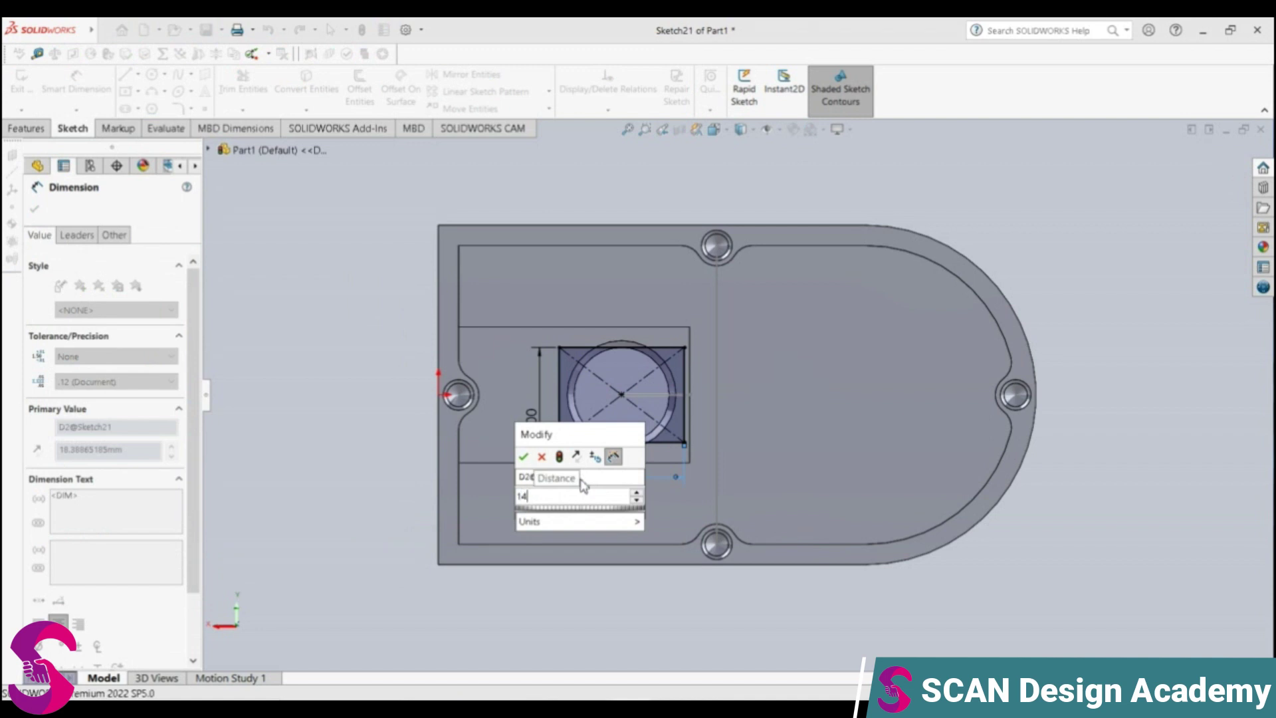
key("Return")
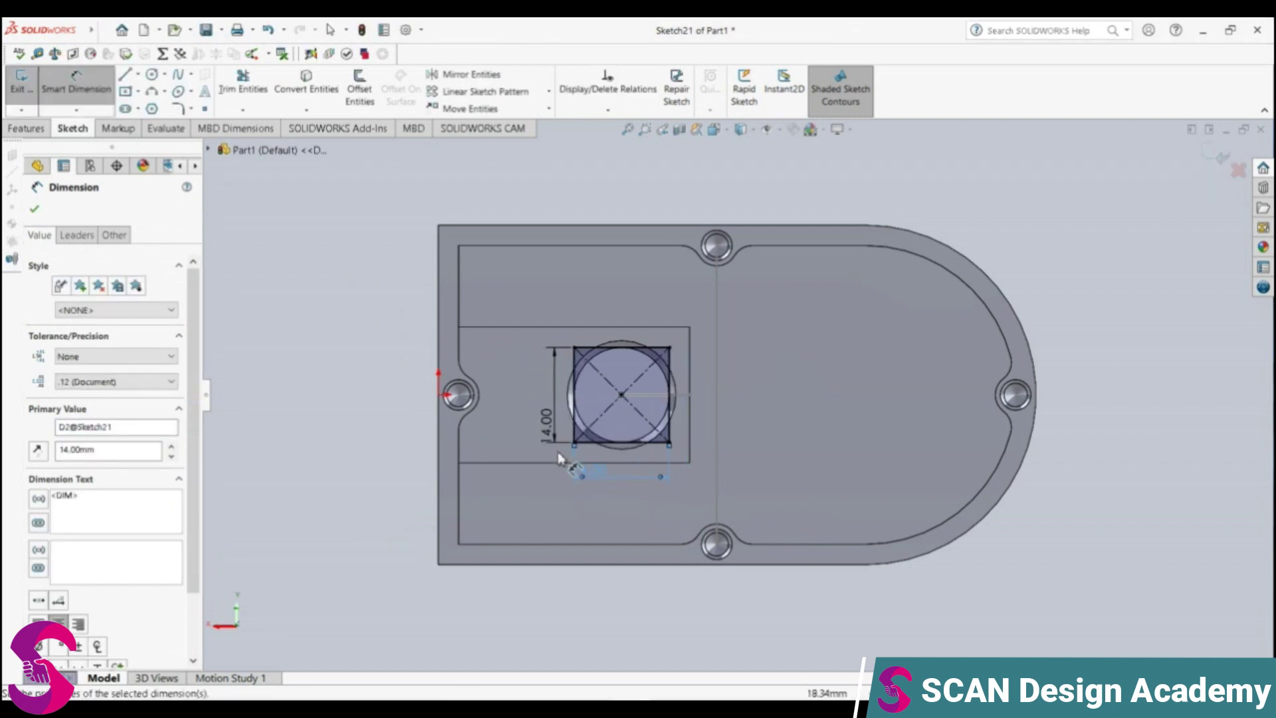
key("Escape")
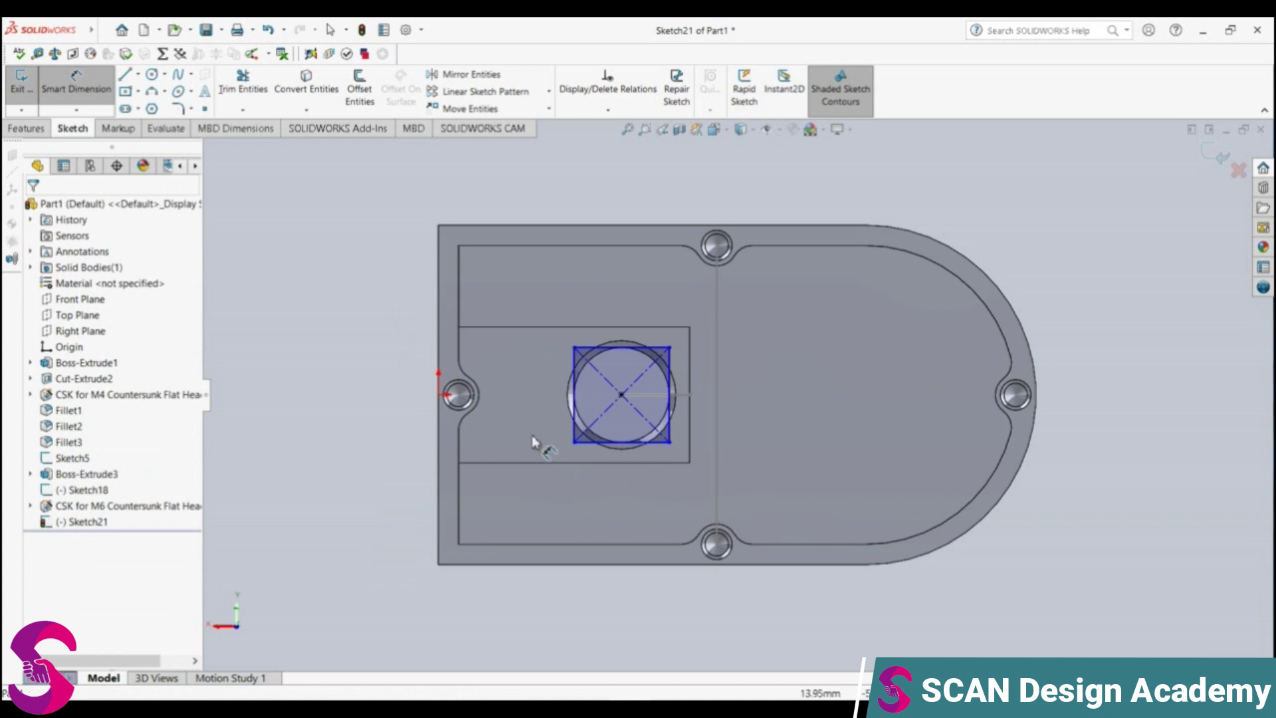
Step: Try a 3 mm circle at the square's top-left corner, then end it
left_click(151, 74)
left_click(575, 348)
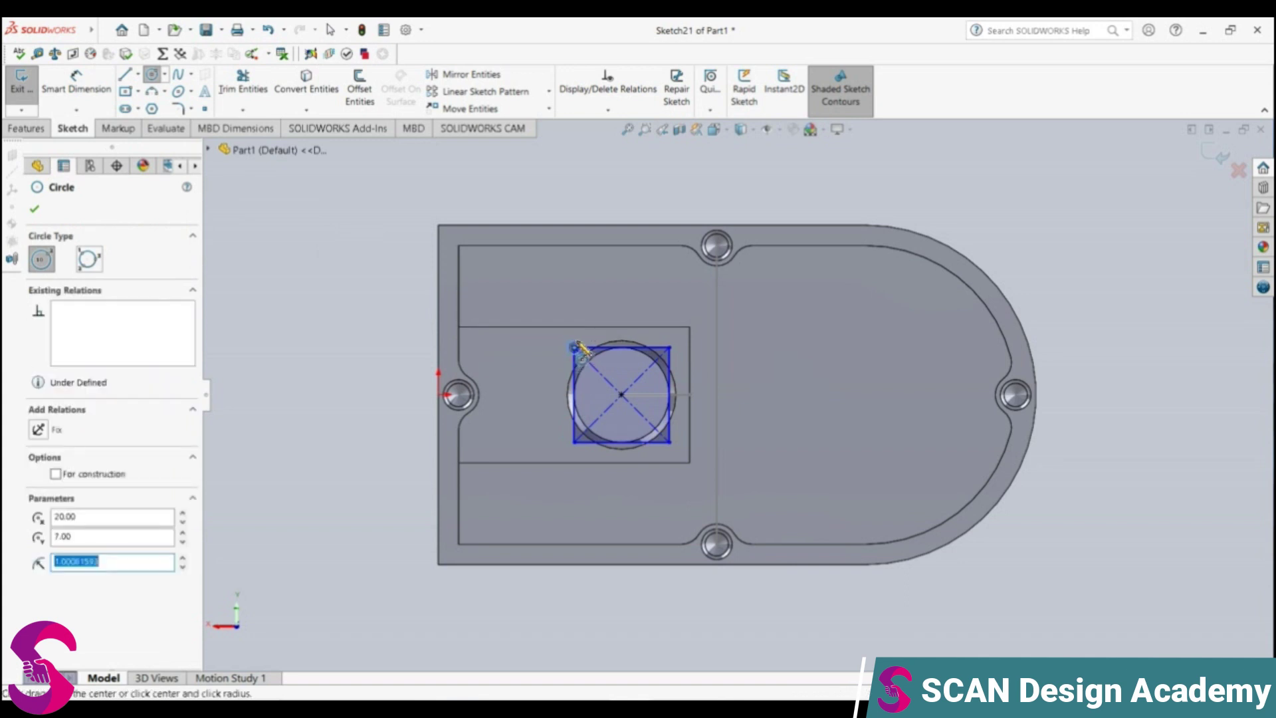
type("3")
key("Return")
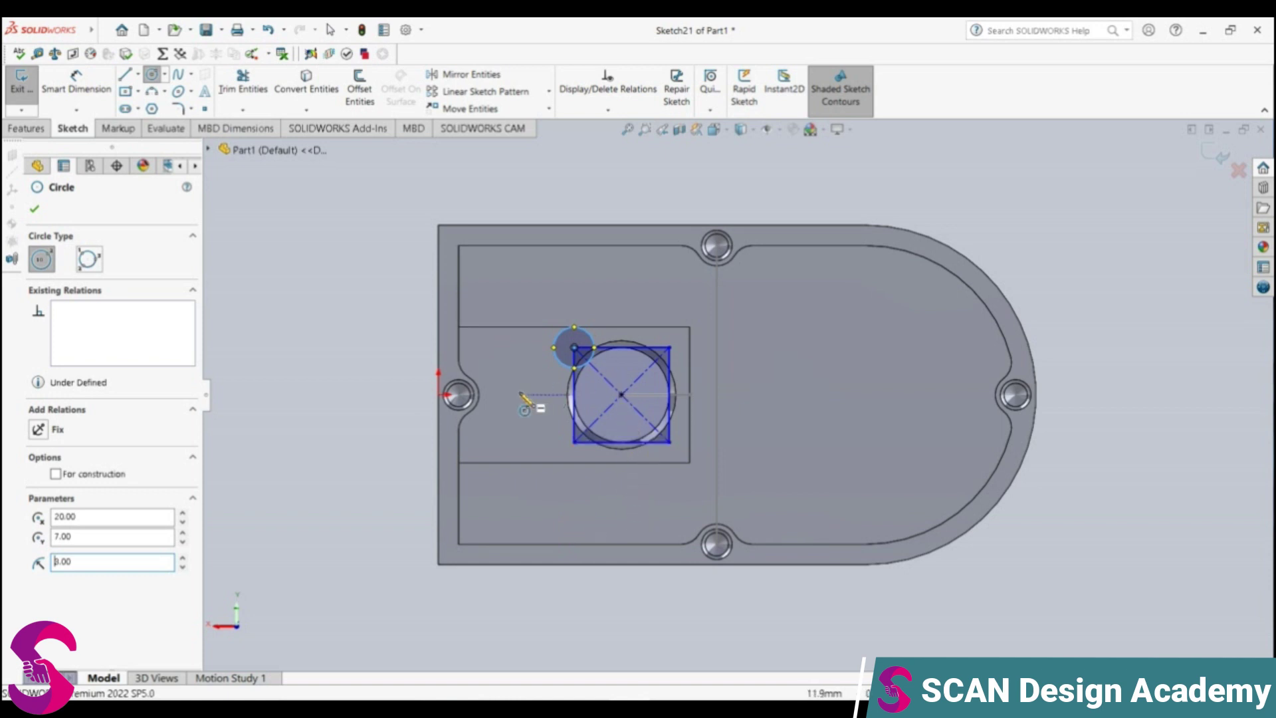
key("Escape")
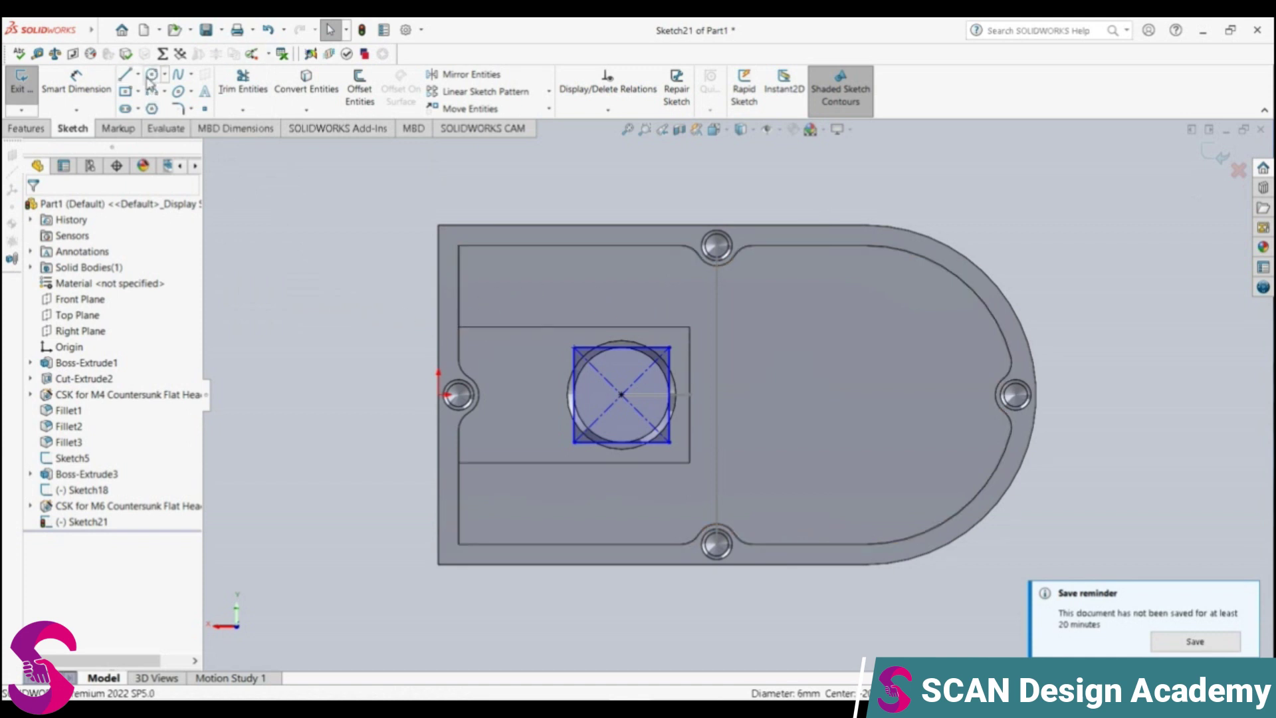
Step: Cancel the edge dimension picks and a second corner circle, leaving only the square
left_click(87, 92)
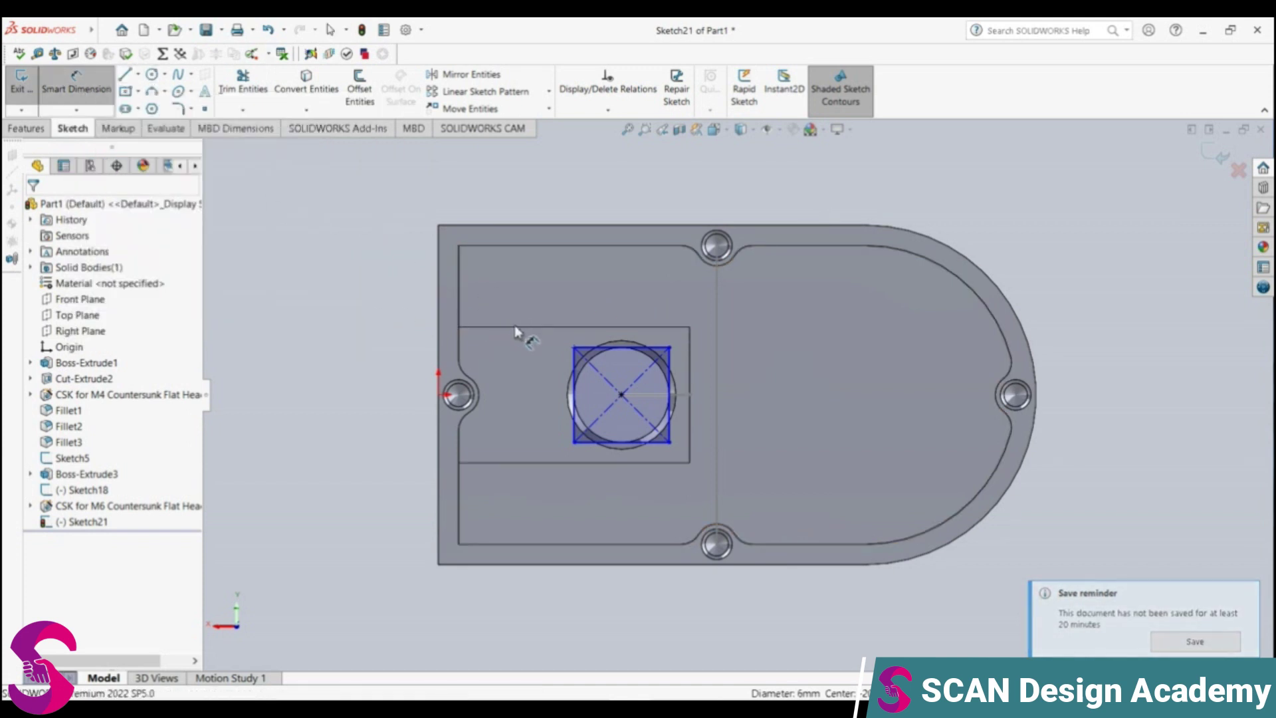
left_click(574, 432)
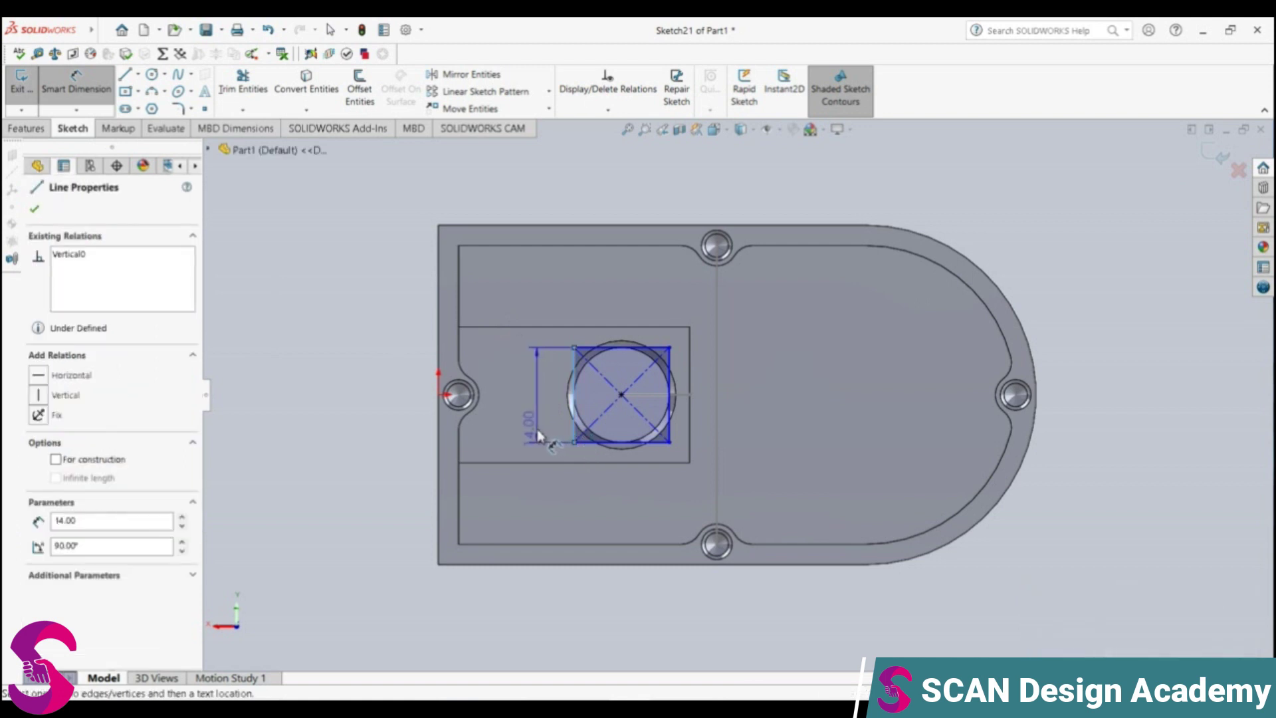
key("Escape")
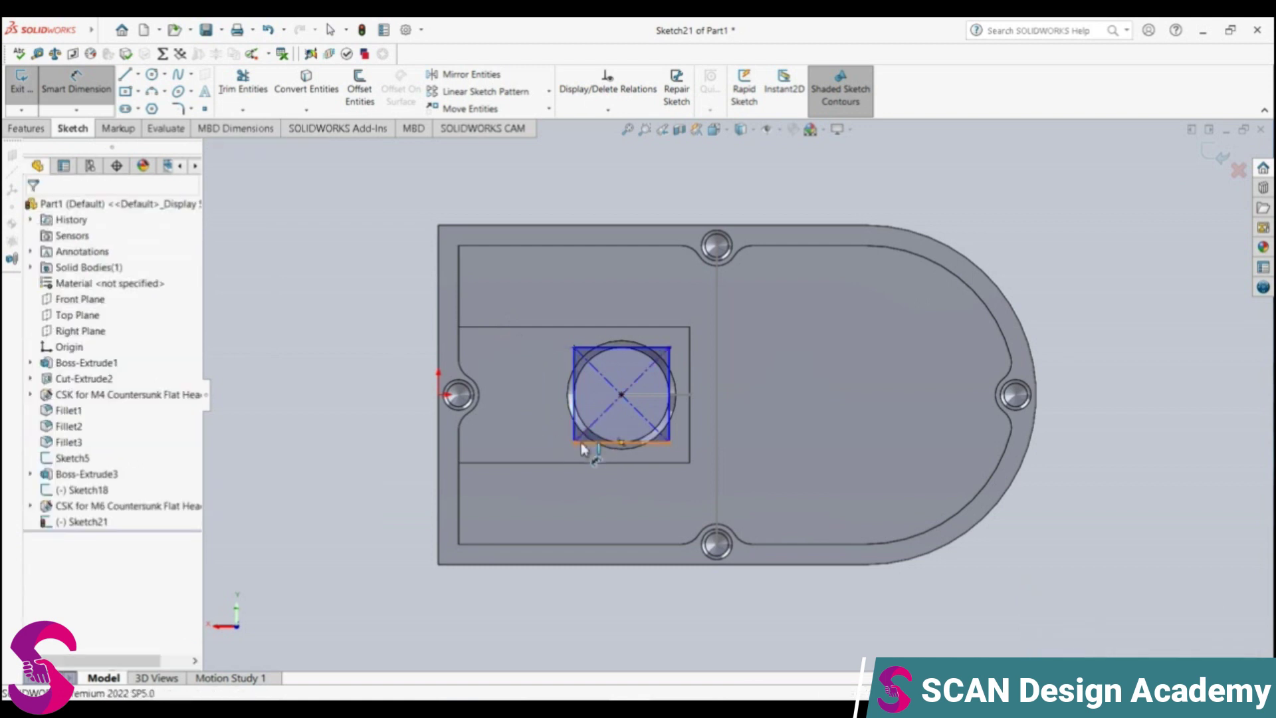
left_click(582, 442)
key("Escape")
left_click(158, 78)
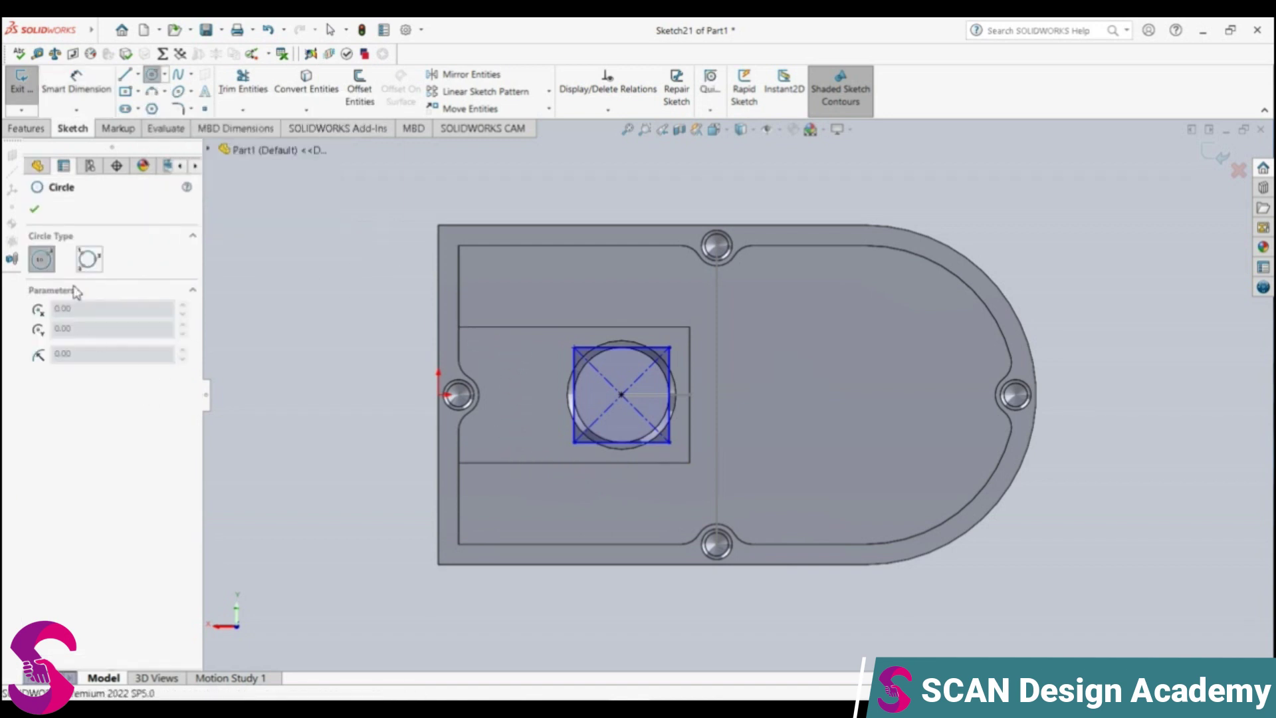
left_click(575, 347)
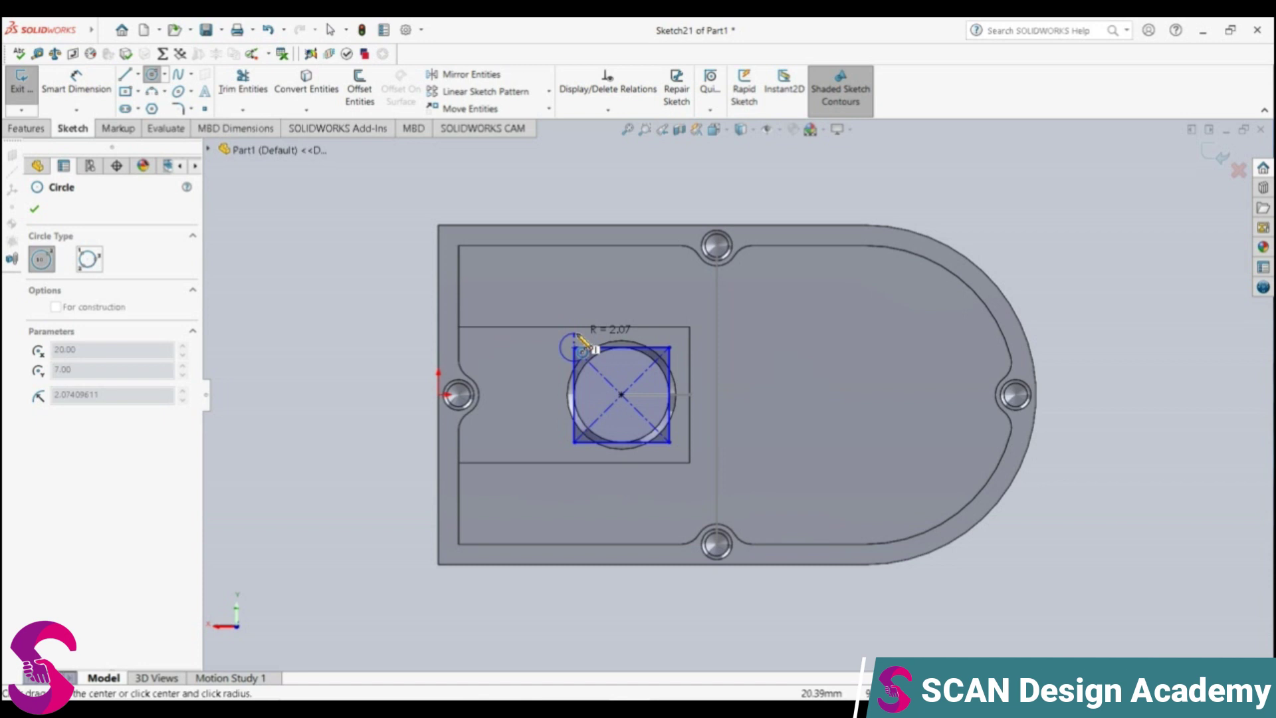
key("Escape")
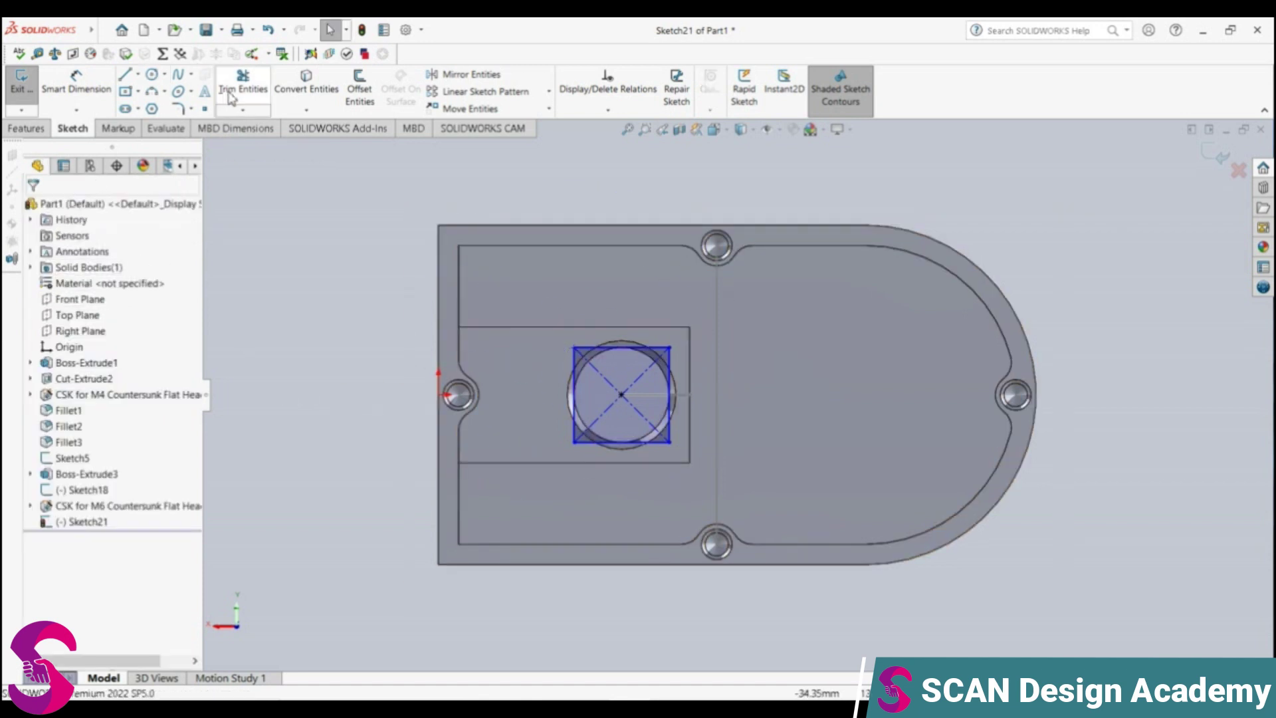
left_click(37, 129)
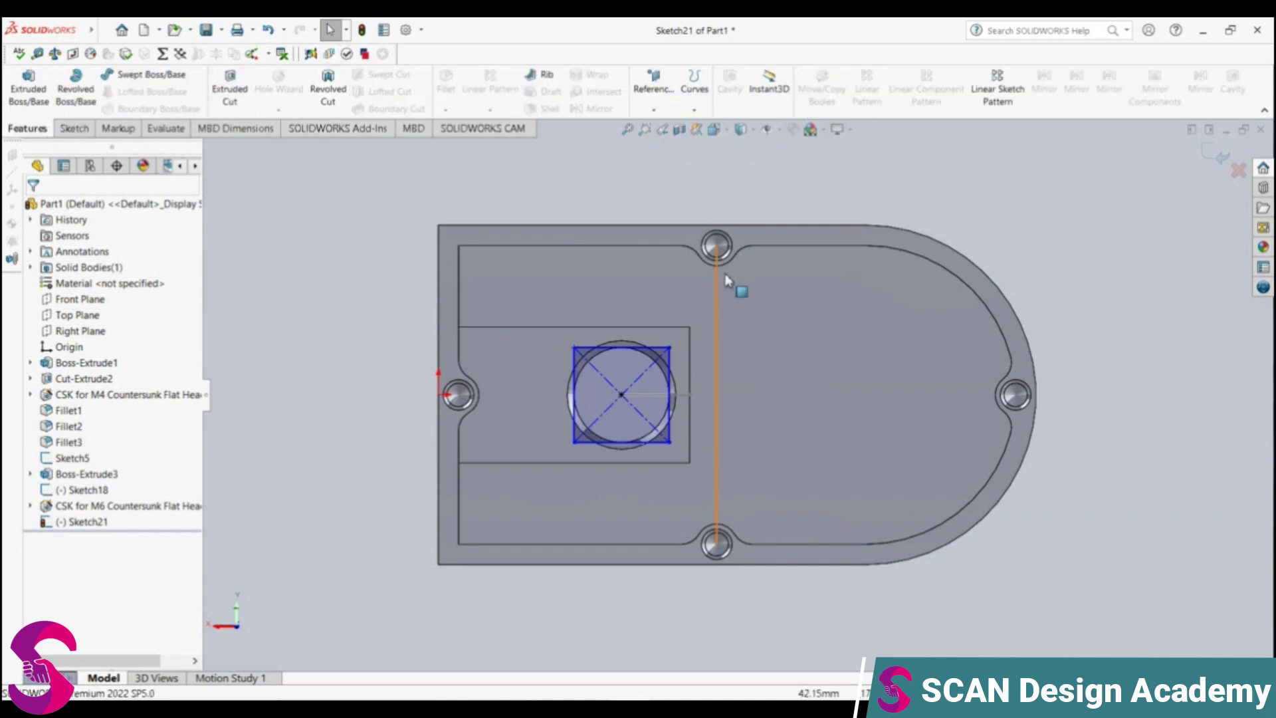
Step: Exit the square sketch and set up an ISO dowel hole, Ø3.0, Through All
left_click(1229, 156)
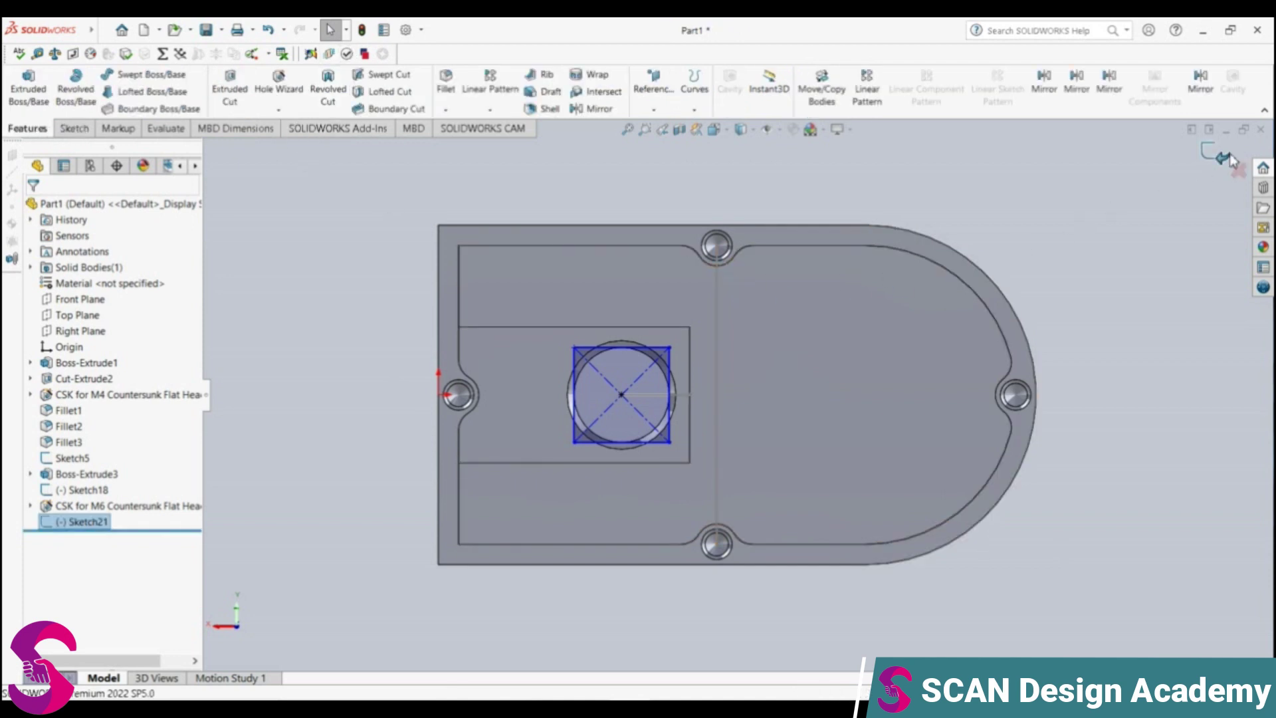
left_click(279, 86)
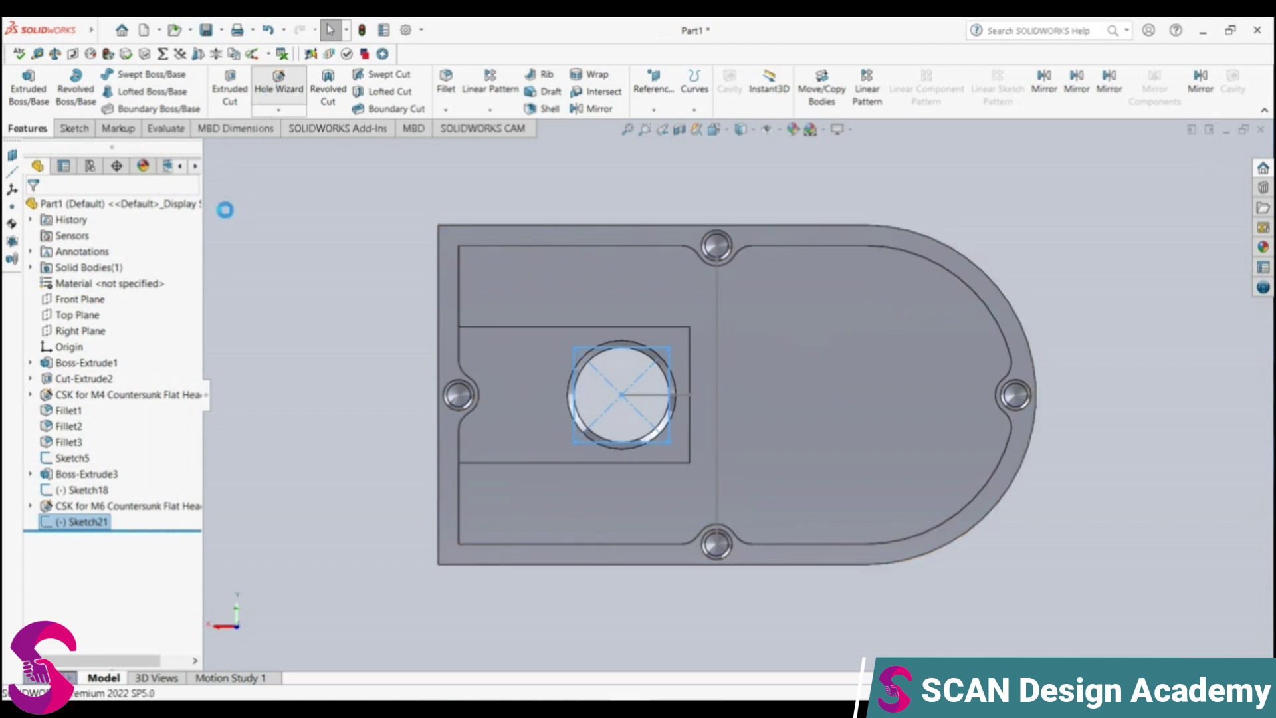
left_click(131, 359)
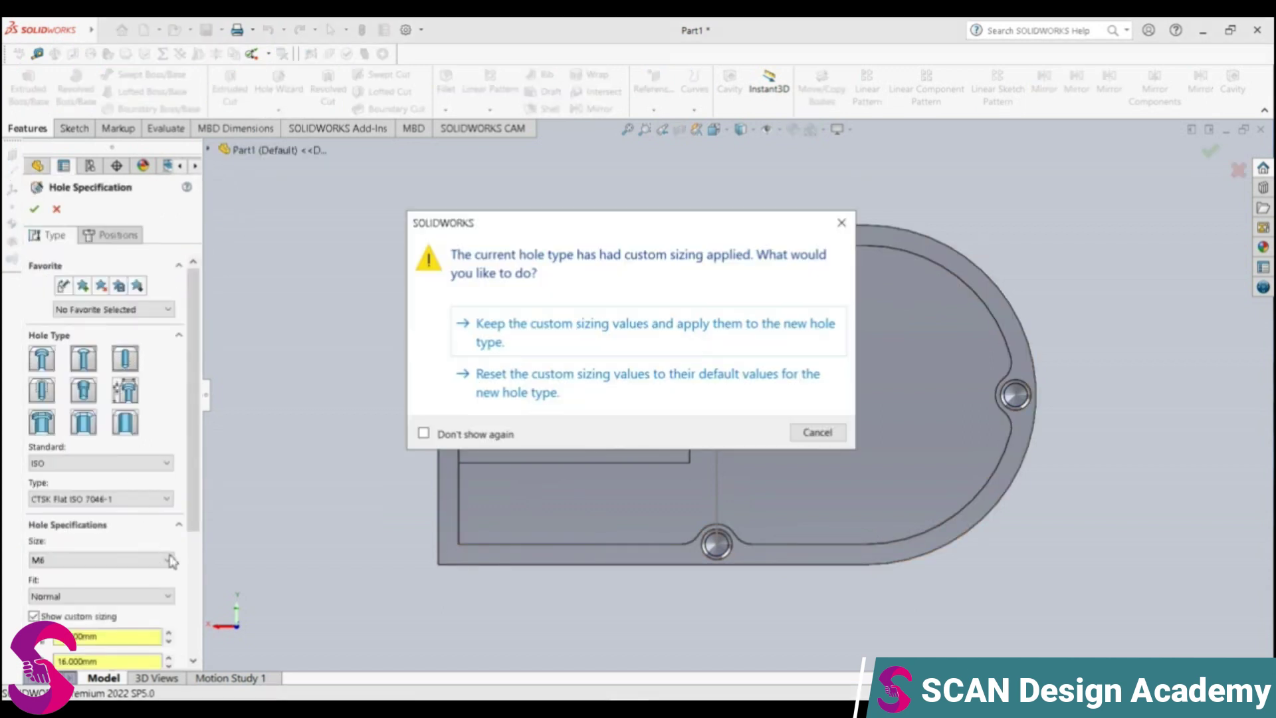
left_click(663, 340)
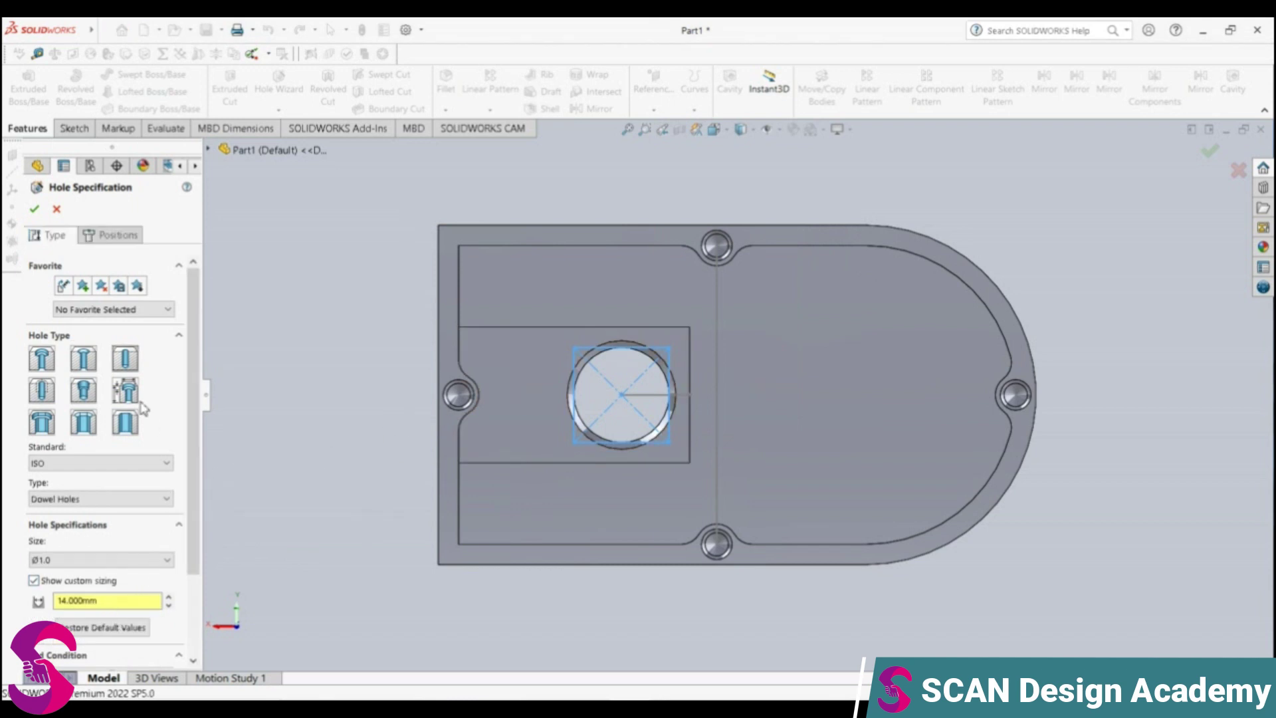
left_click_drag(197, 439, 187, 543)
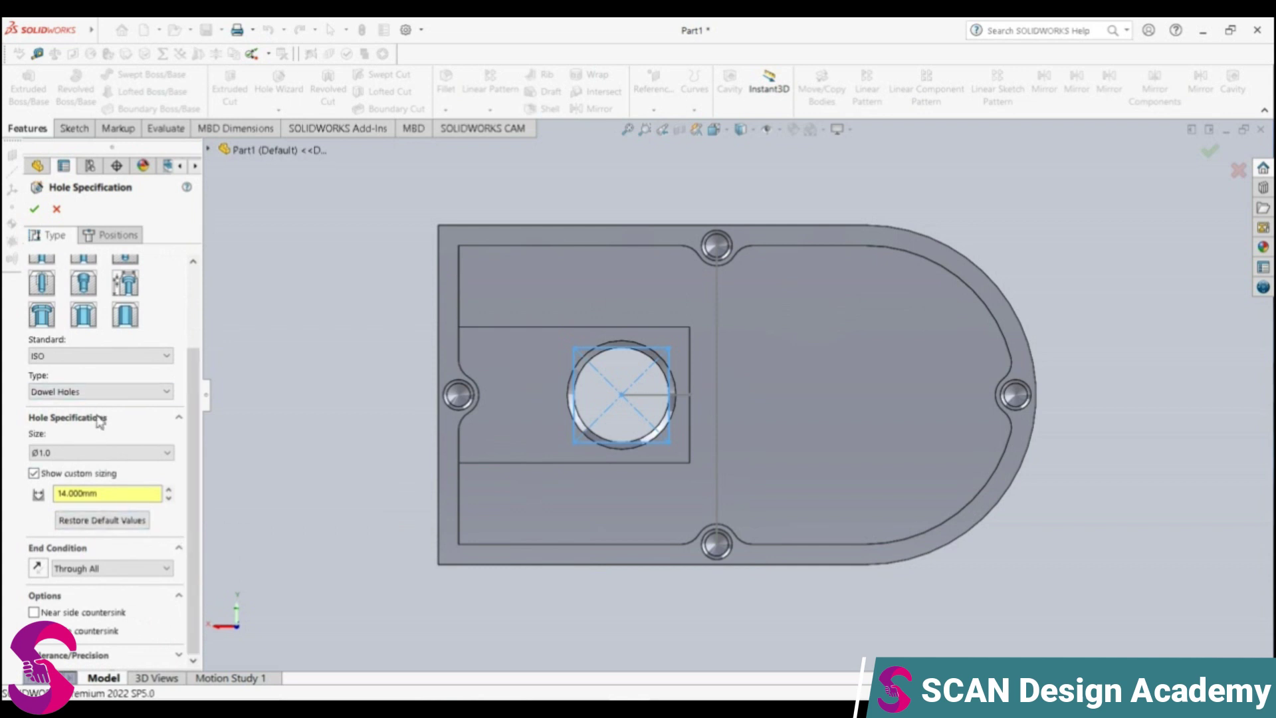
left_click(98, 453)
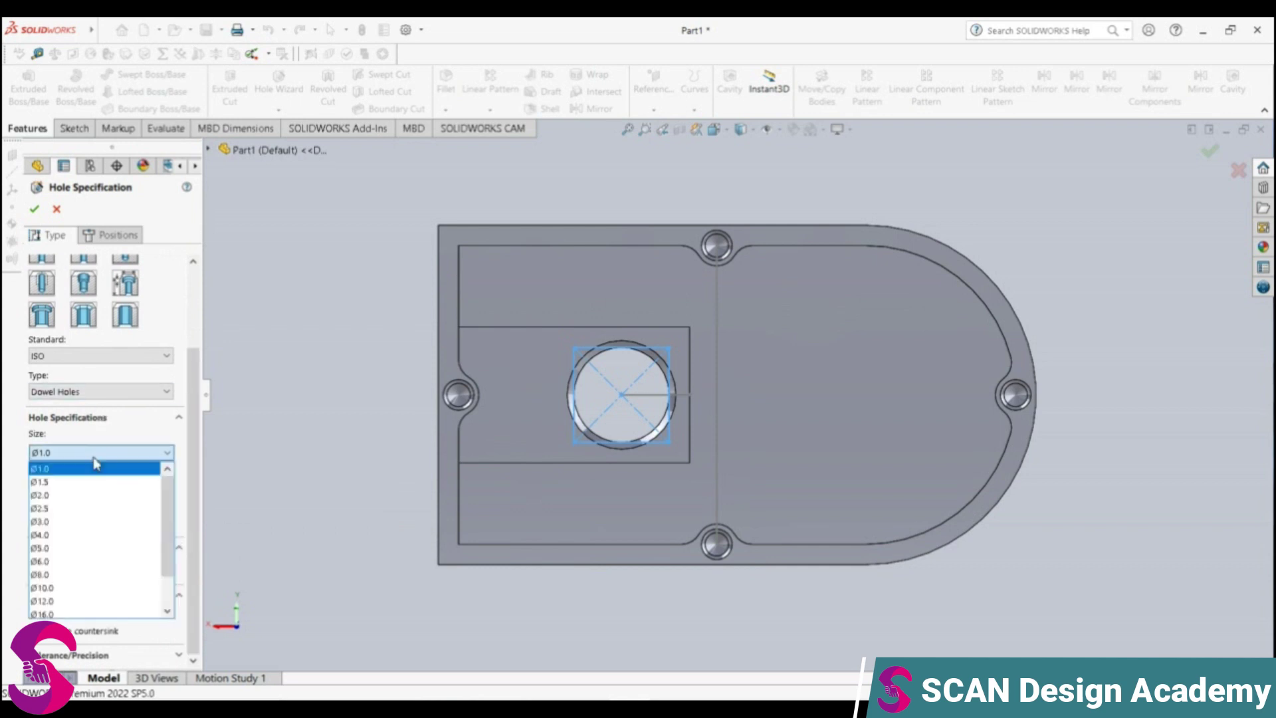
left_click(87, 524)
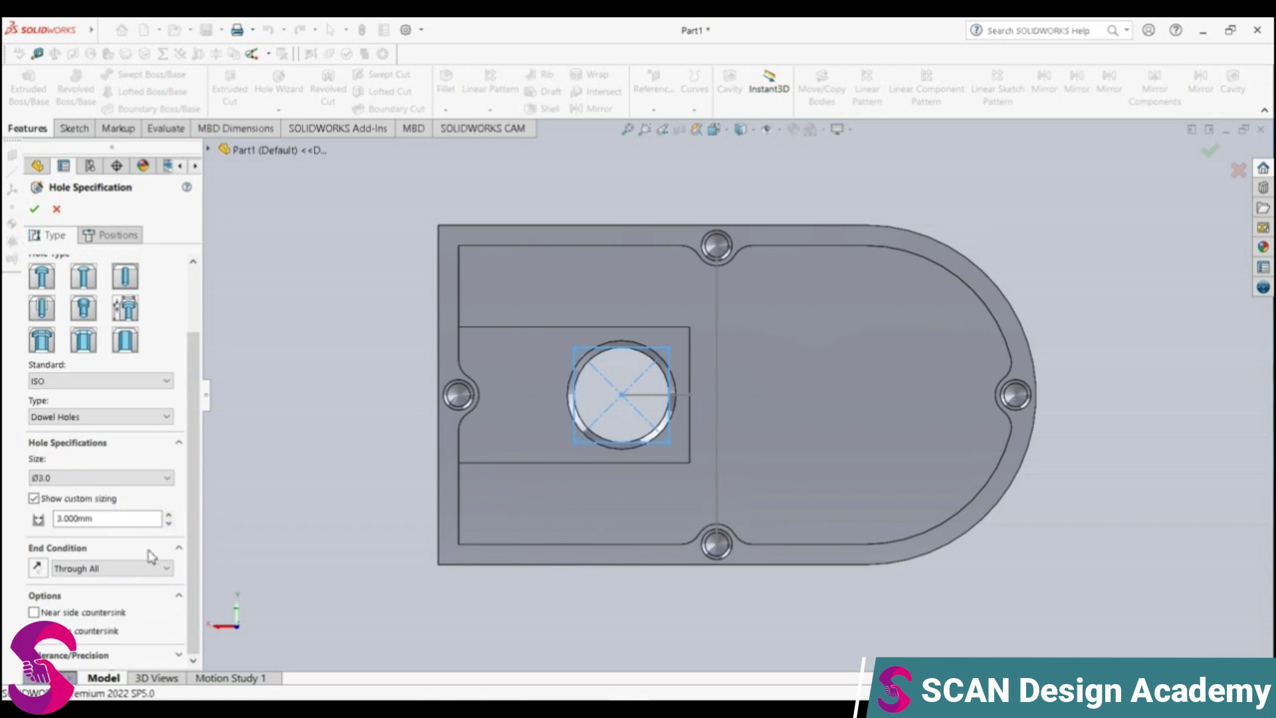
left_click(110, 235)
Step: Place Ø3.0 dowel hole points at the square's corners and create Dowel Hole1
left_click(106, 377)
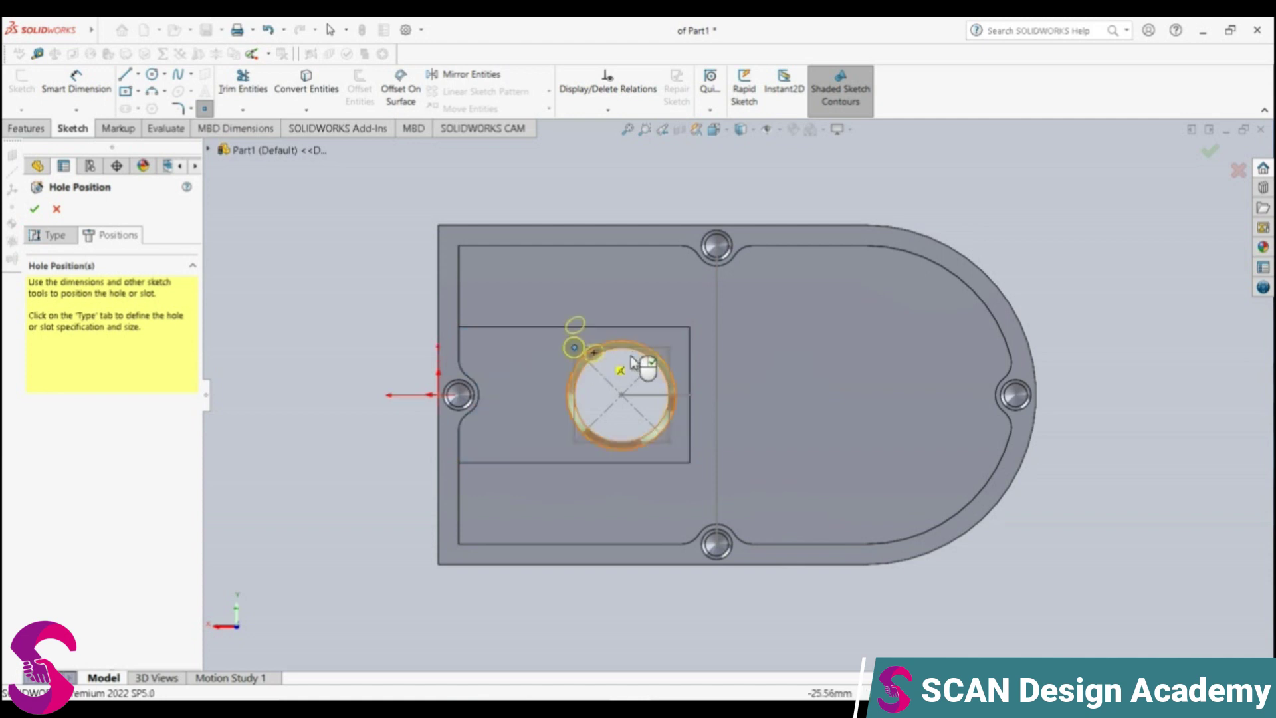
left_click(669, 443)
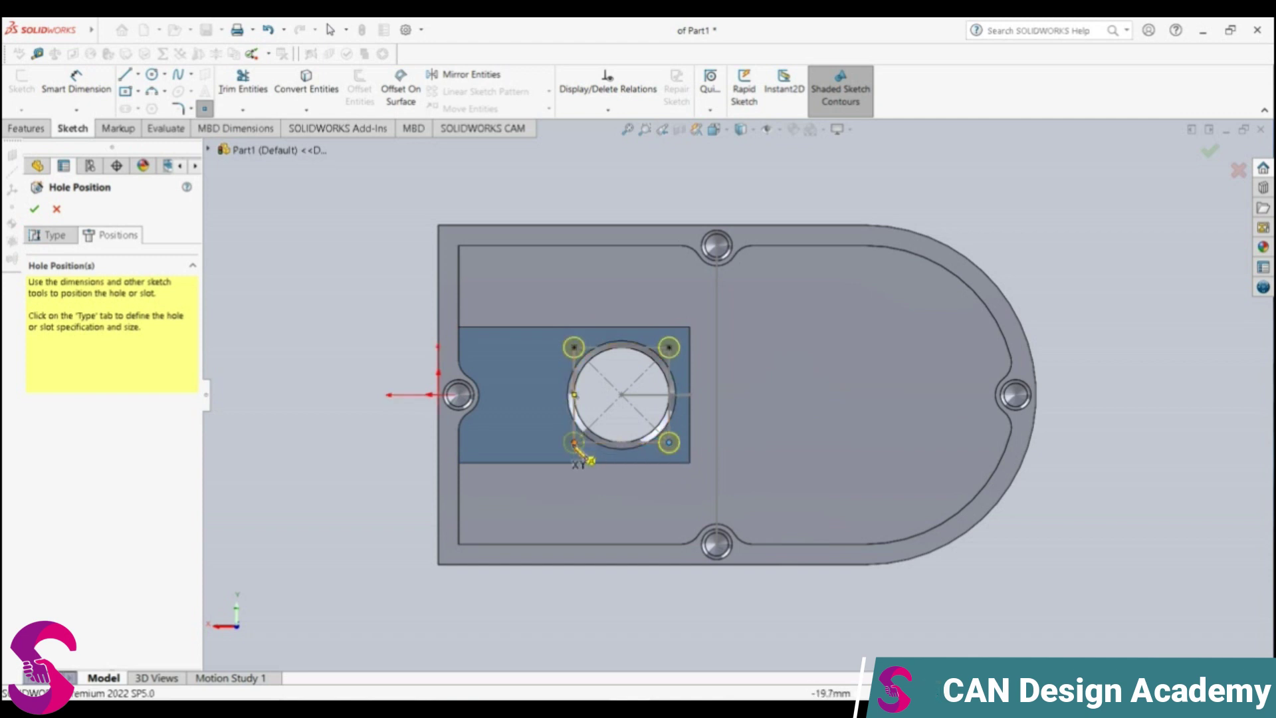
left_click(574, 442)
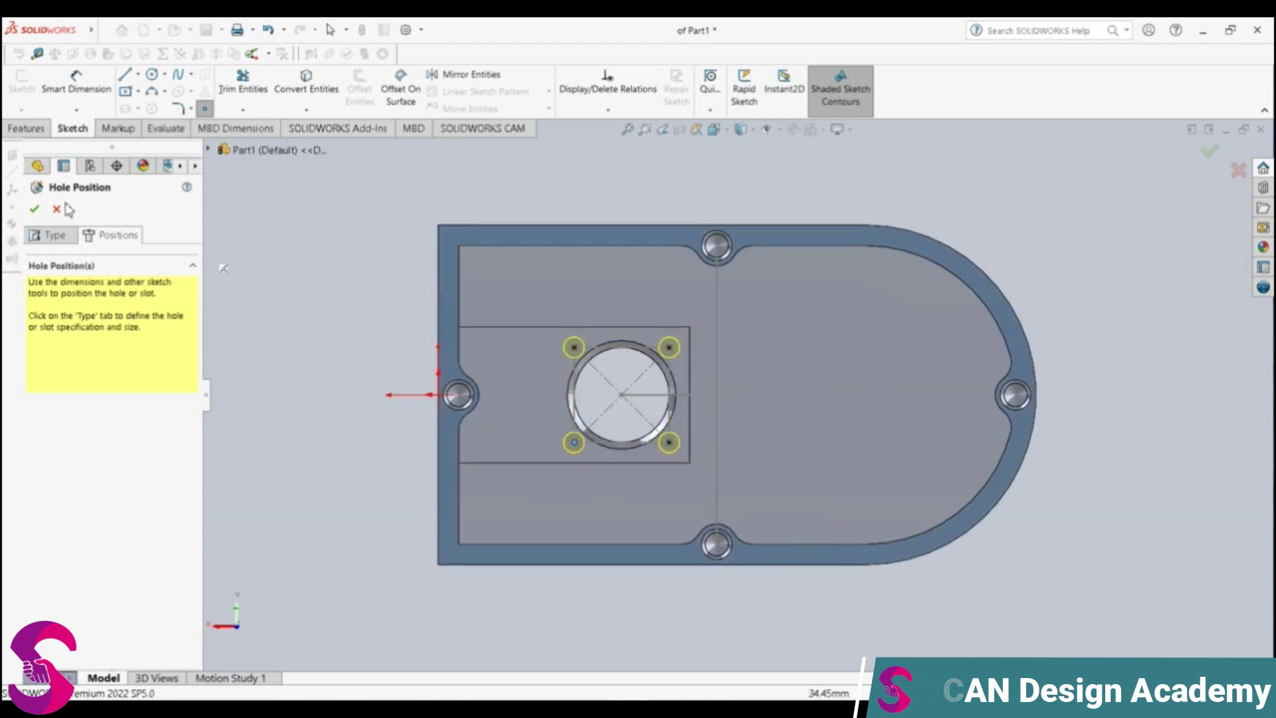
left_click(35, 209)
mouse_move(541, 521)
middle_mouse_down()
mouse_move(585, 294)
mouse_move(580, 424)
middle_mouse_up()
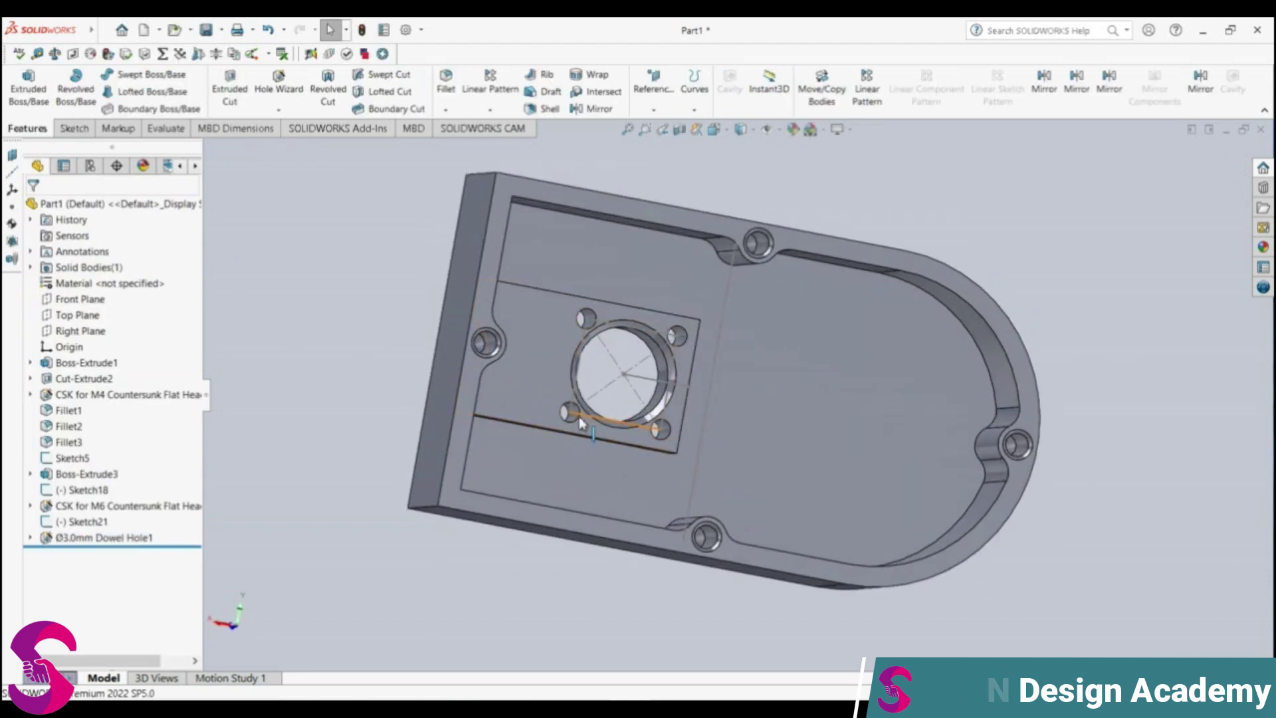
Step: Hide Sketch21 and Sketch18, then orbit to inspect the pocket's inner walls
right_click(580, 420)
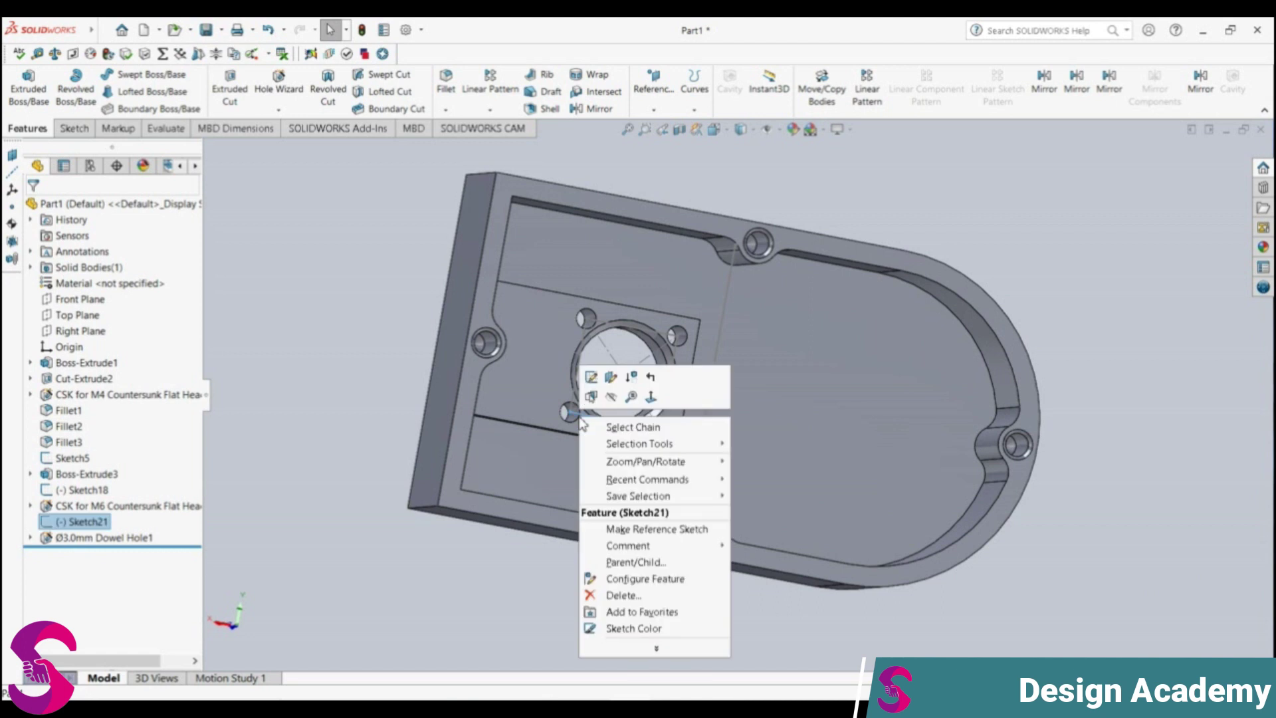
left_click(612, 397)
right_click(656, 389)
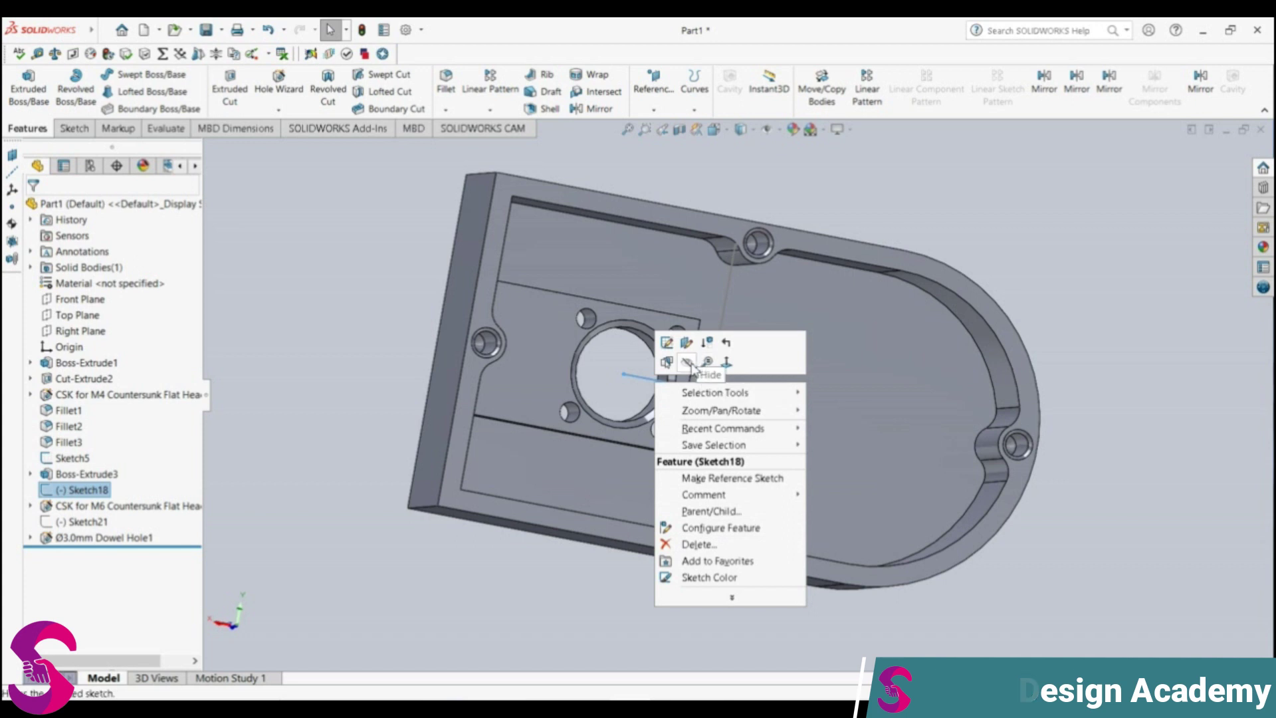
left_click(691, 363)
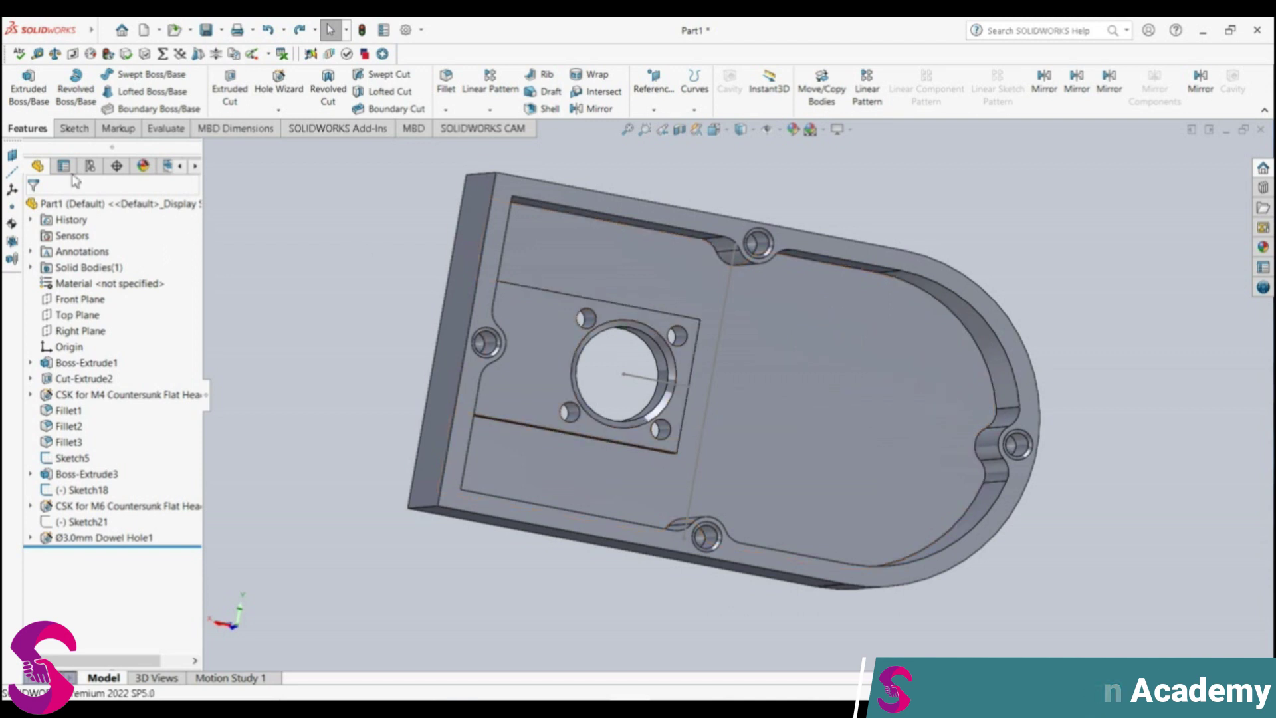
middle_click_drag(428, 267, 372, 259)
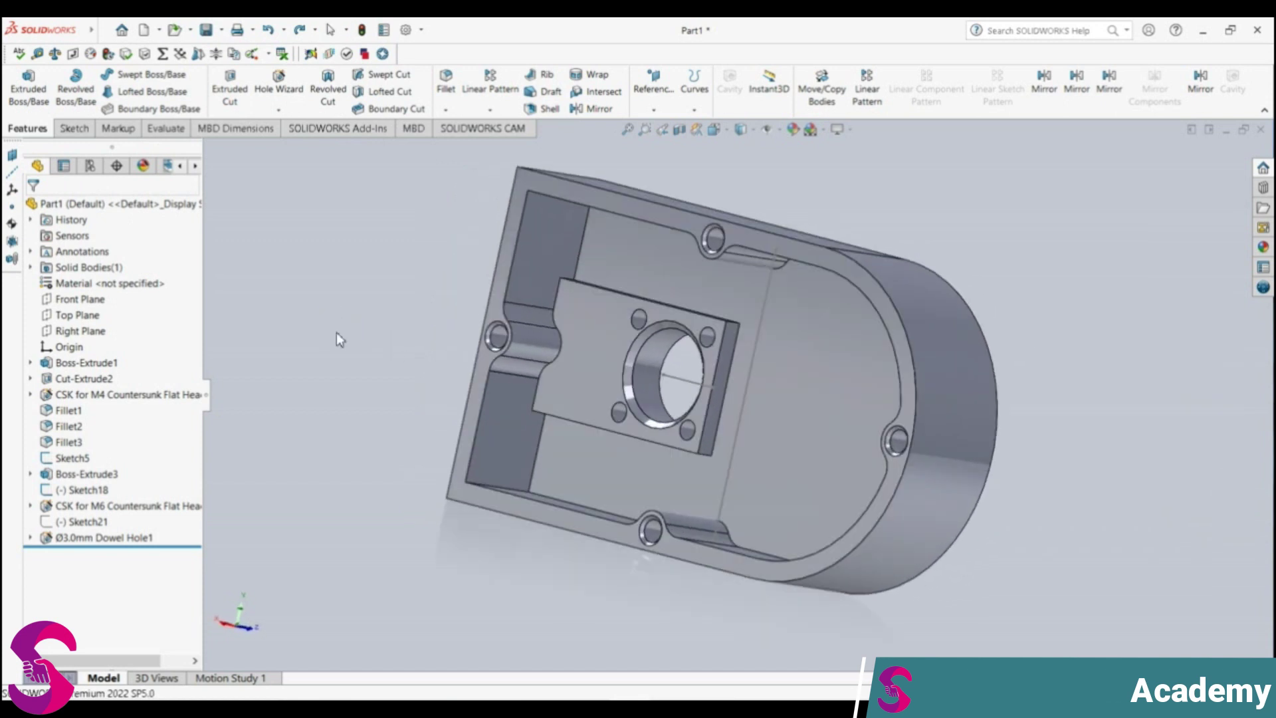
Step: Fillet two vertical corner edges of the raised pad at 3 mm radius
left_click(445, 83)
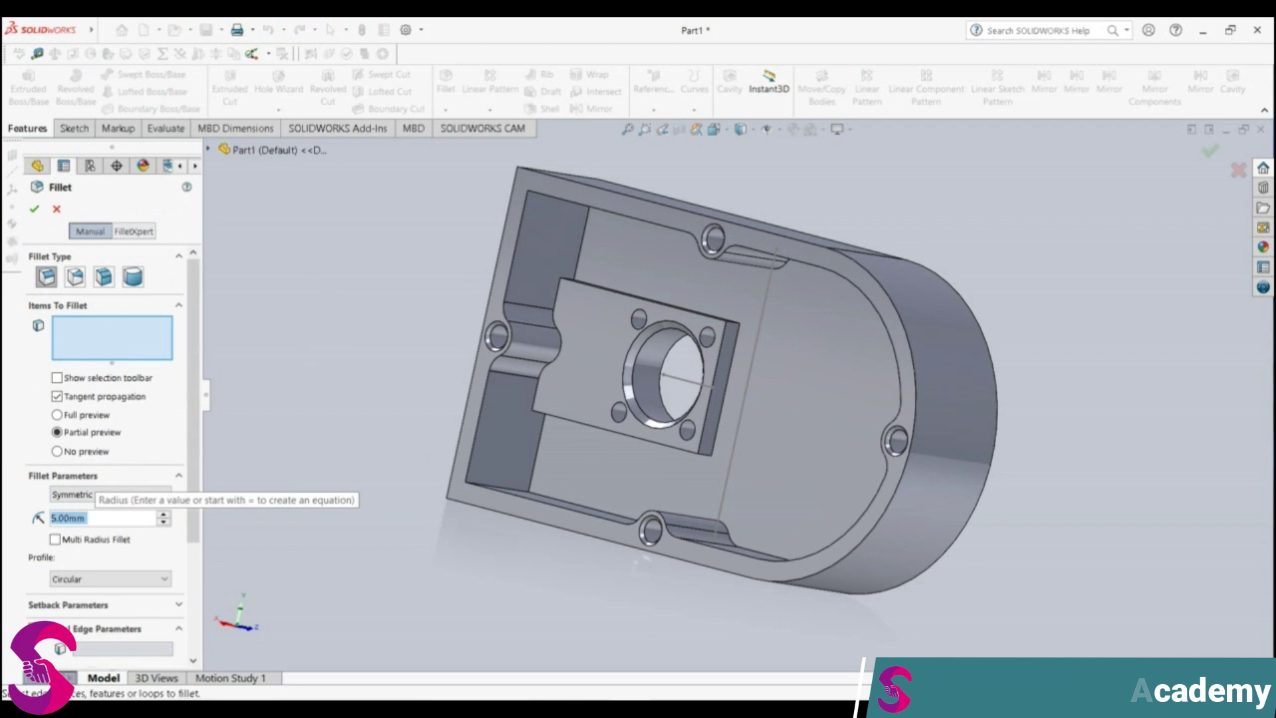
type("3")
key("Return")
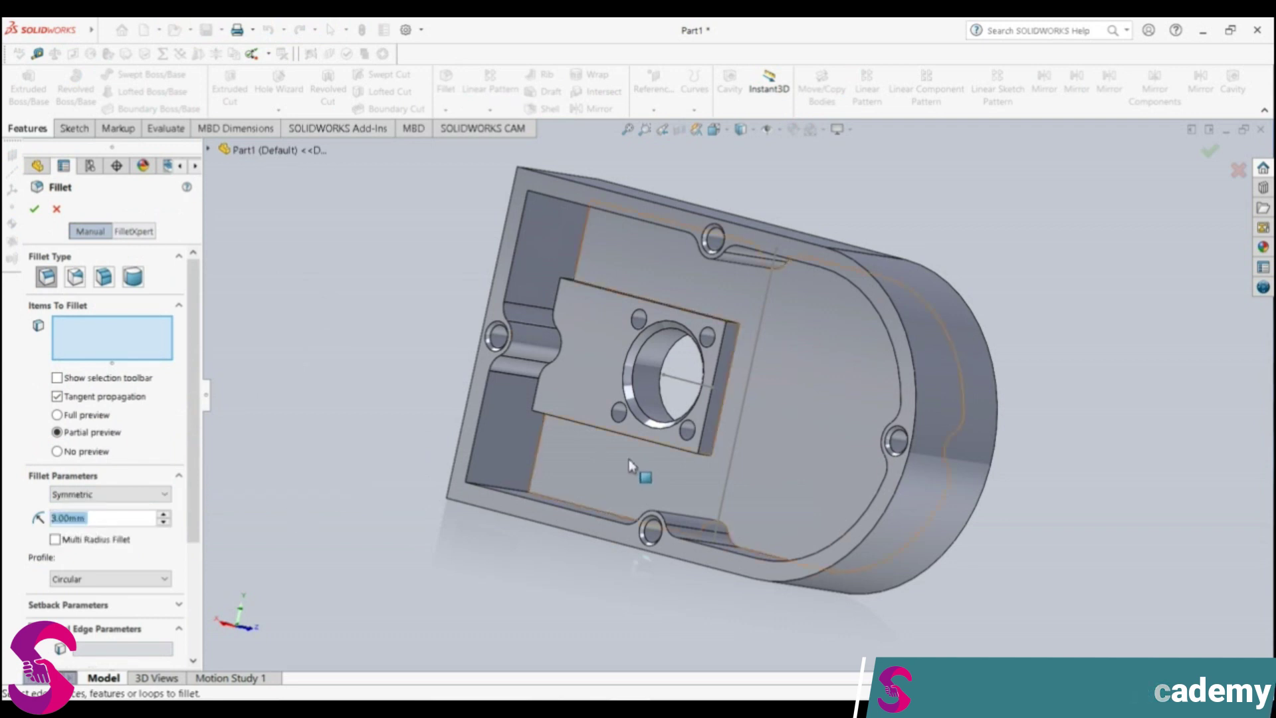
left_click(704, 459)
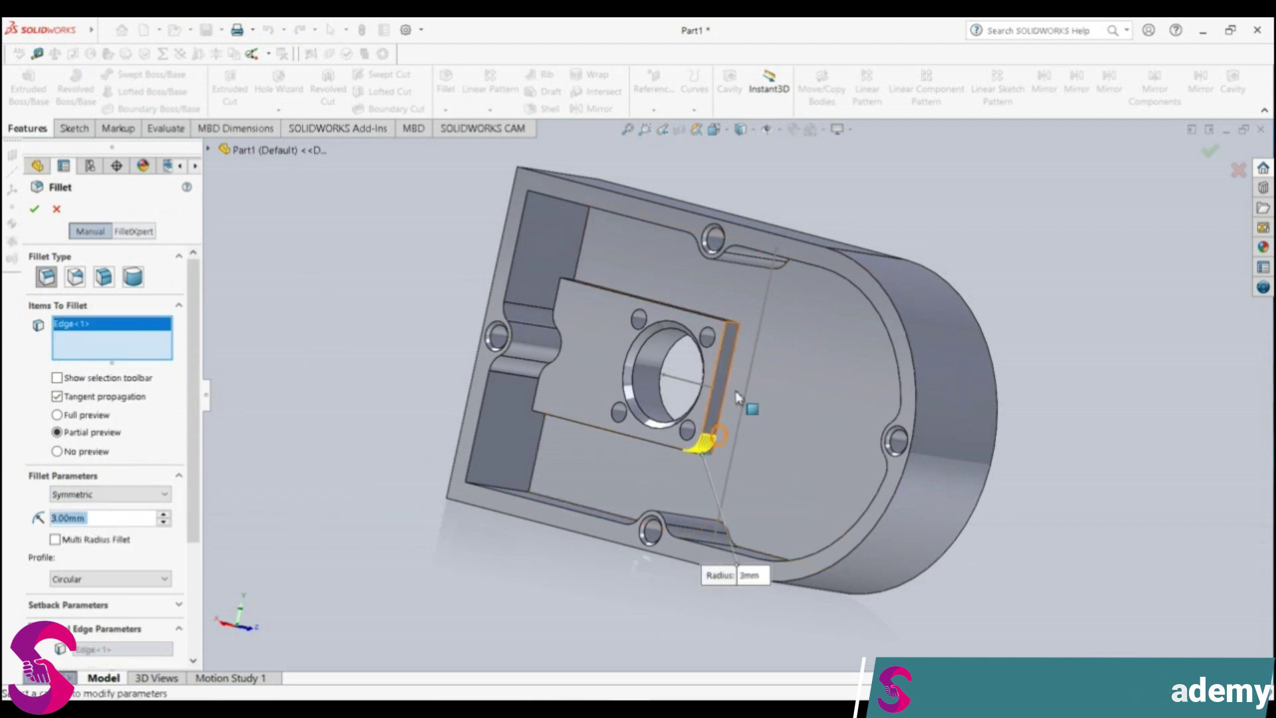
left_click(735, 342)
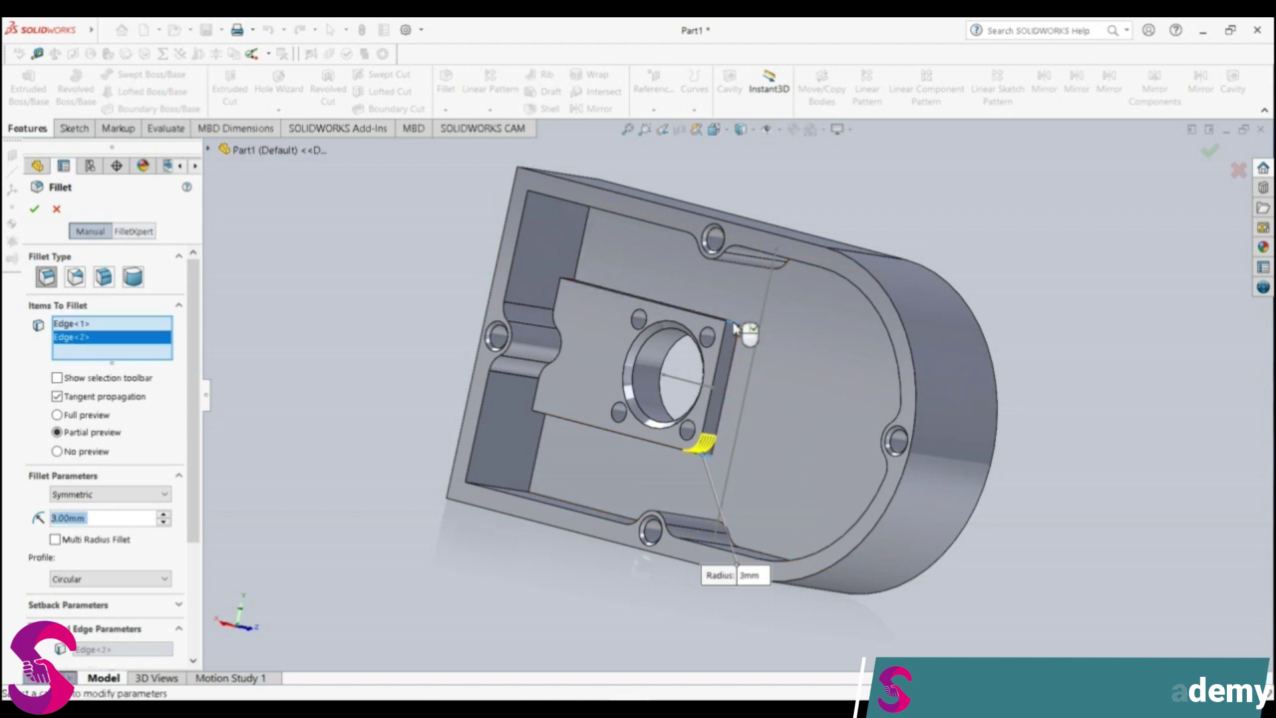
left_click(34, 208)
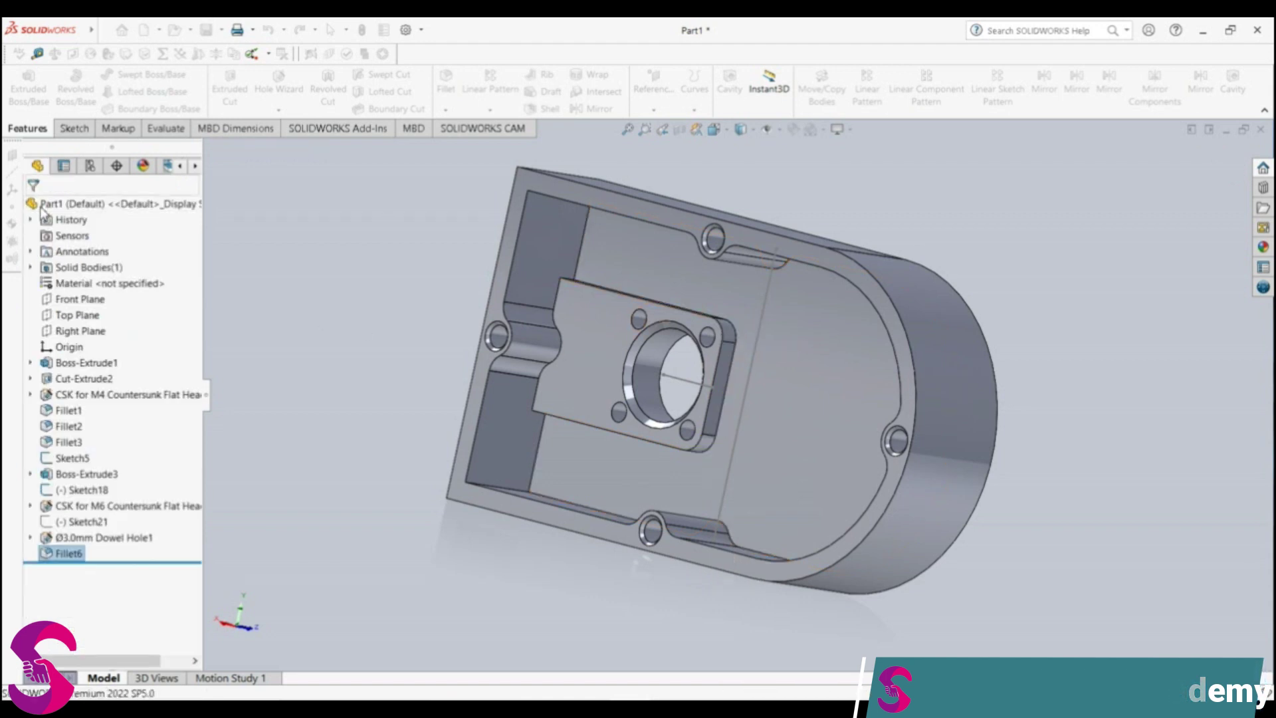
left_click(445, 83)
Step: Fillet the pad's base outline and the pocket floor edge loop at 5 mm
middle_click_drag(555, 403, 515, 458)
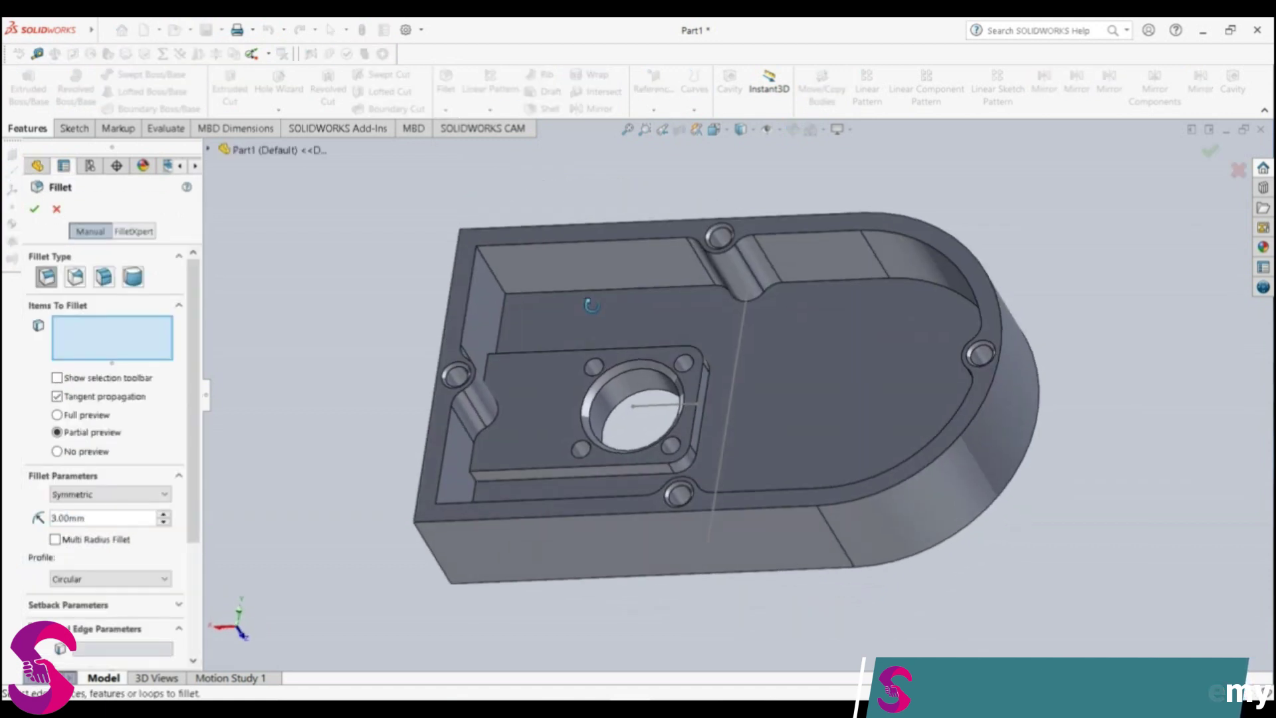
left_click(474, 480)
middle_click_drag(512, 442, 498, 567)
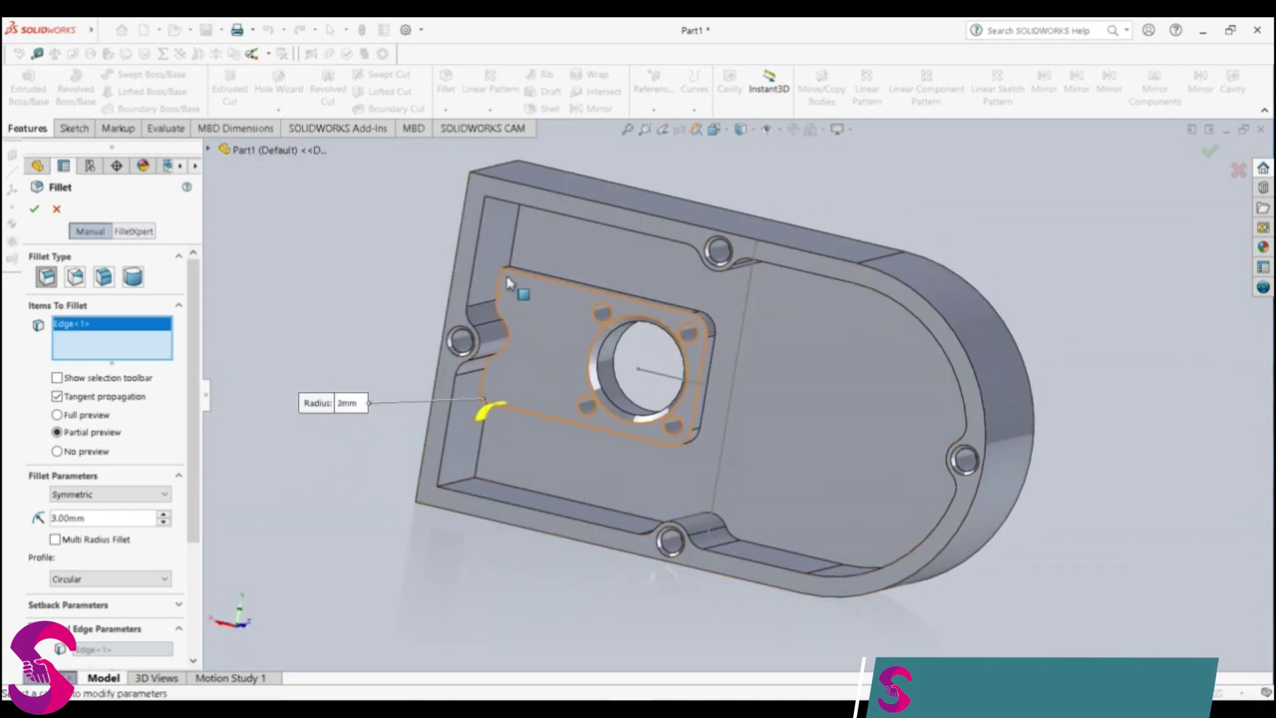
middle_click_drag(513, 270, 523, 255)
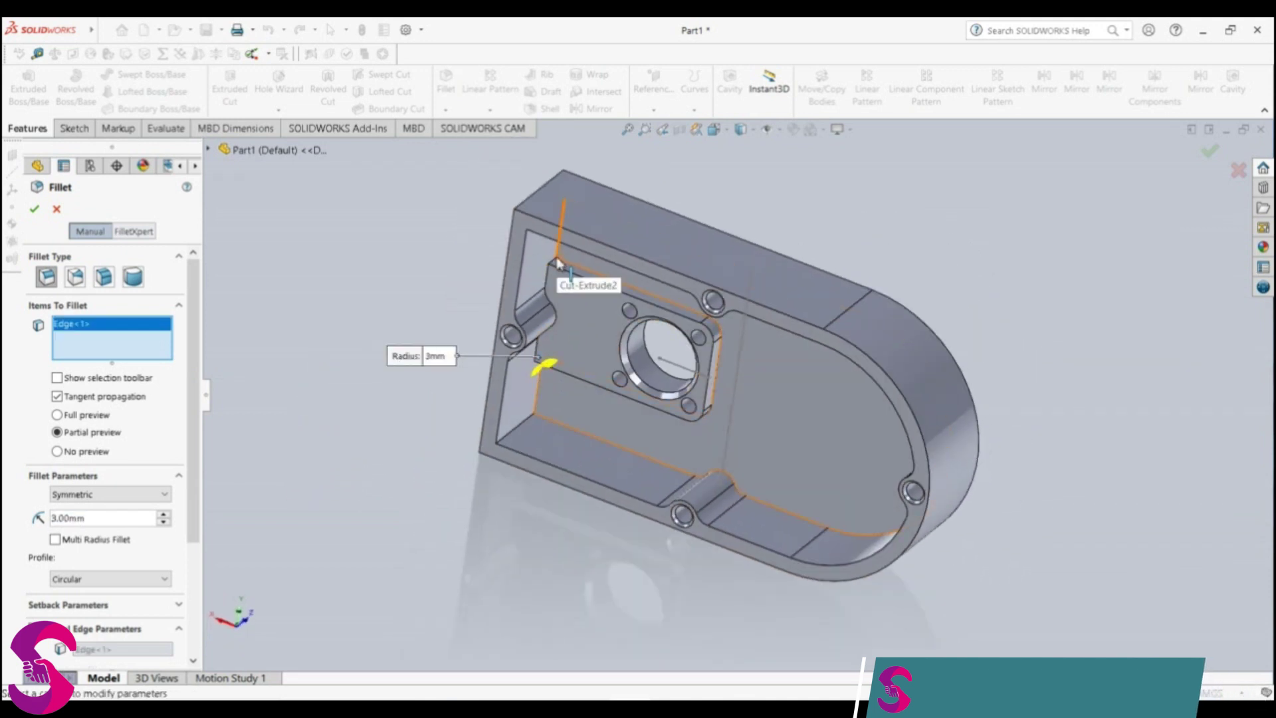
left_click(551, 267)
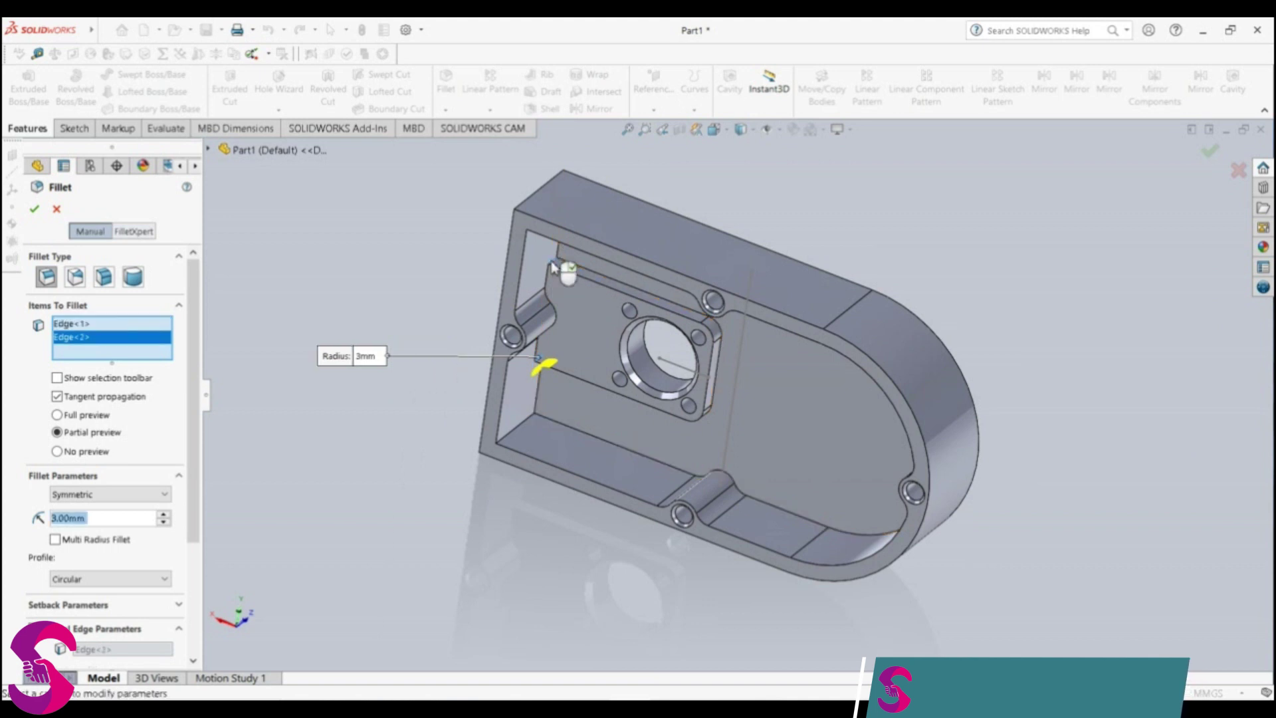
type("5")
key("Return")
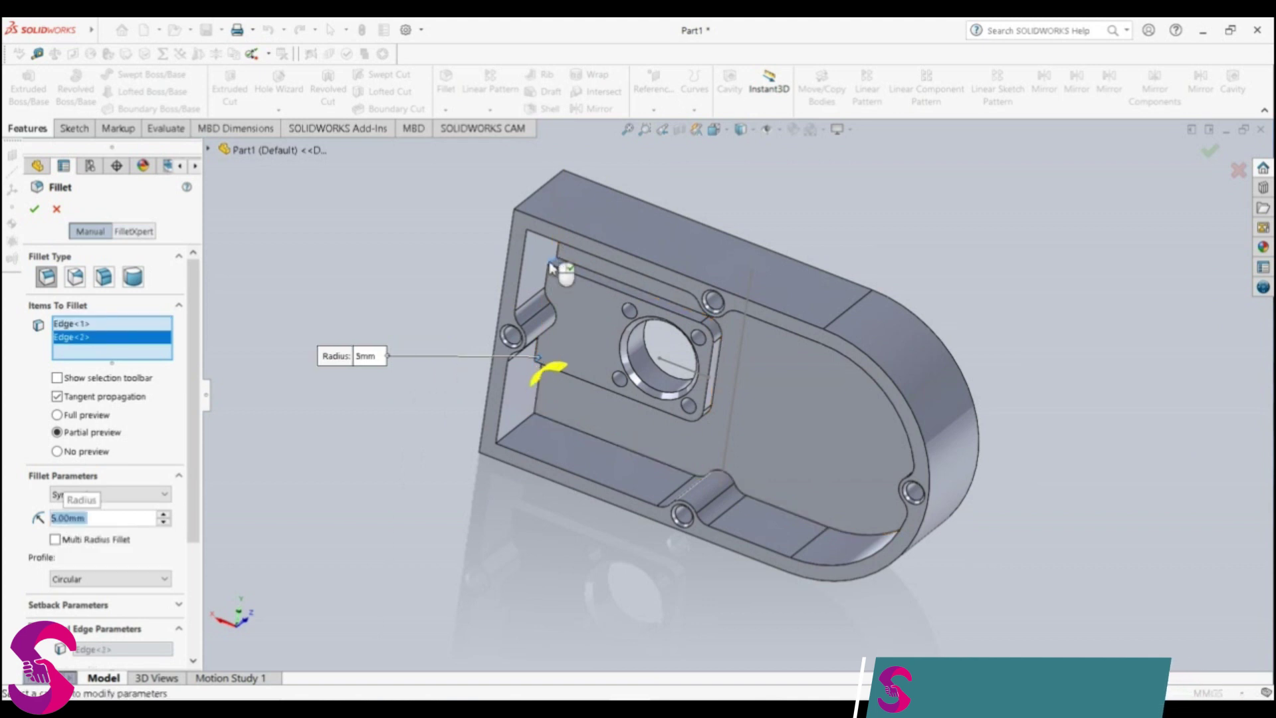
left_click(35, 210)
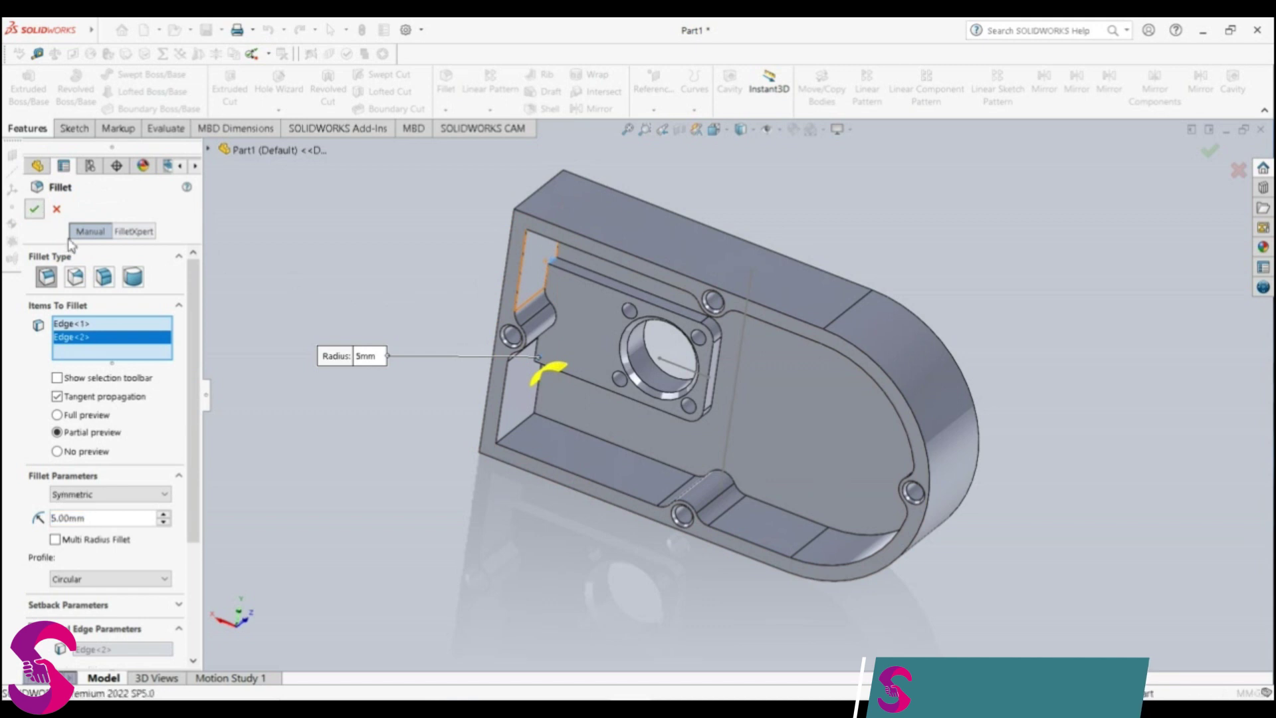
middle_click_drag(612, 312, 612, 277)
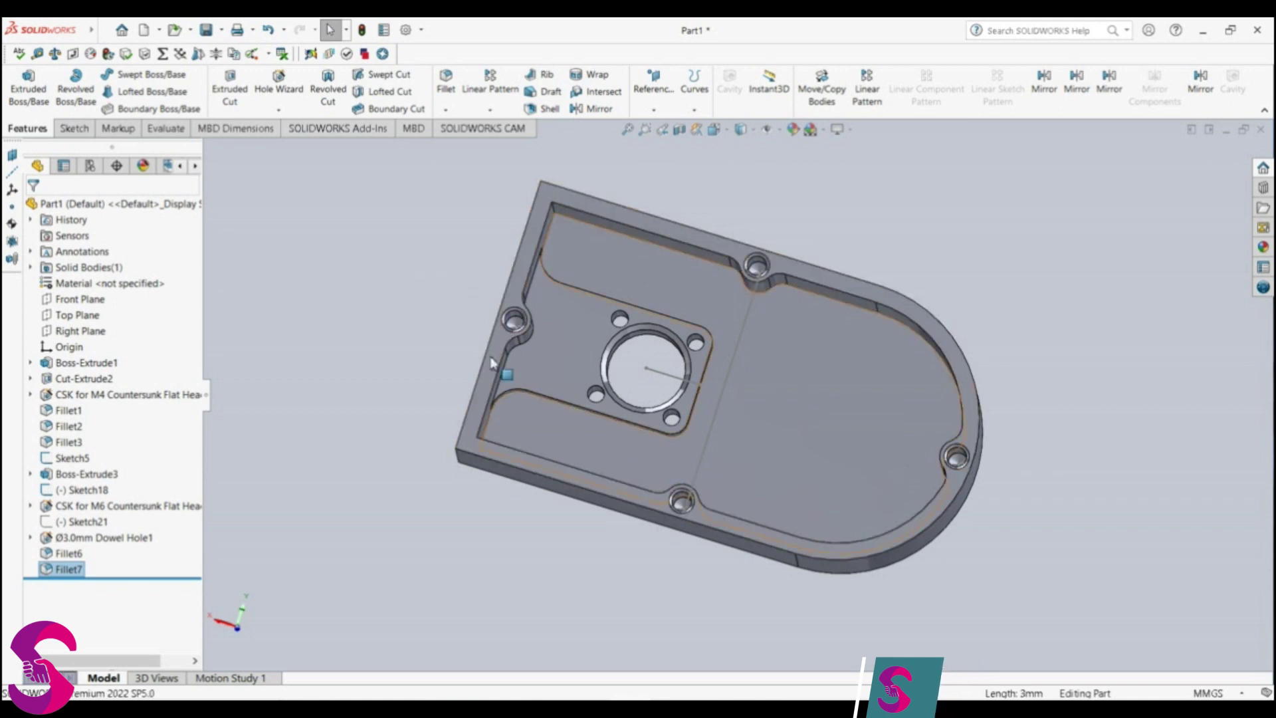
Step: Open a new sketch on the pocket floor face
left_click(841, 443)
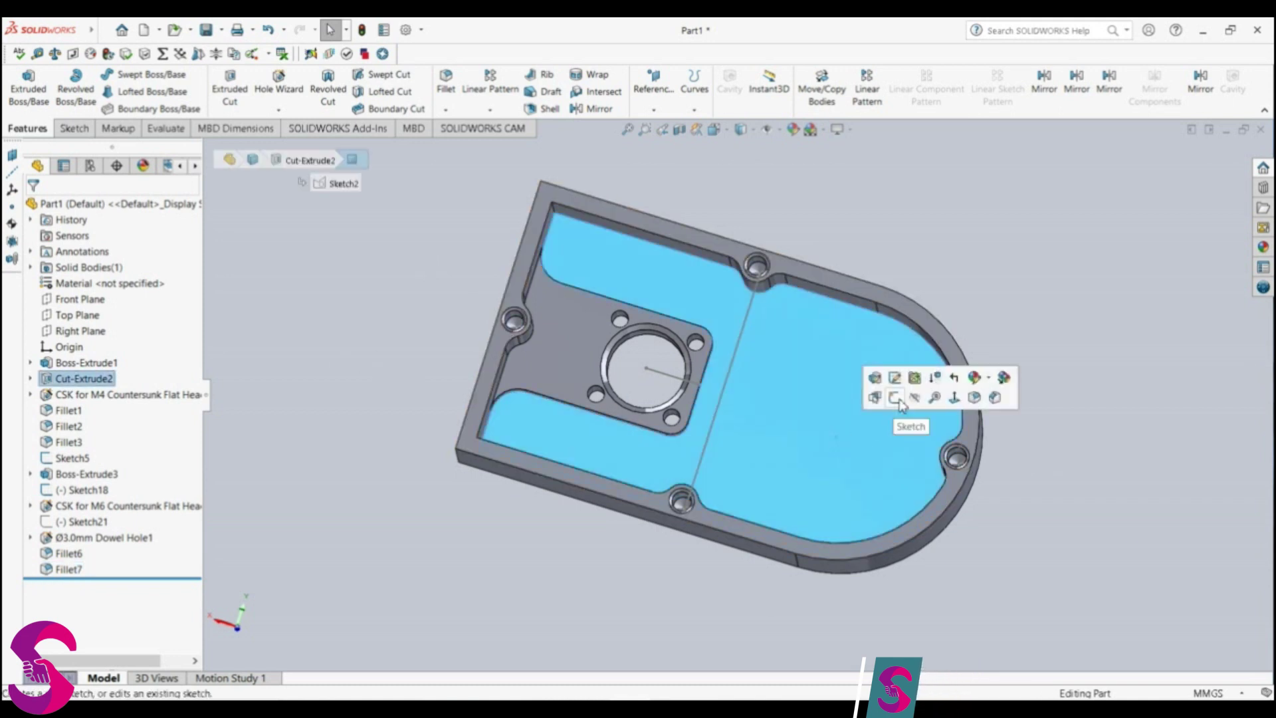
left_click(894, 397)
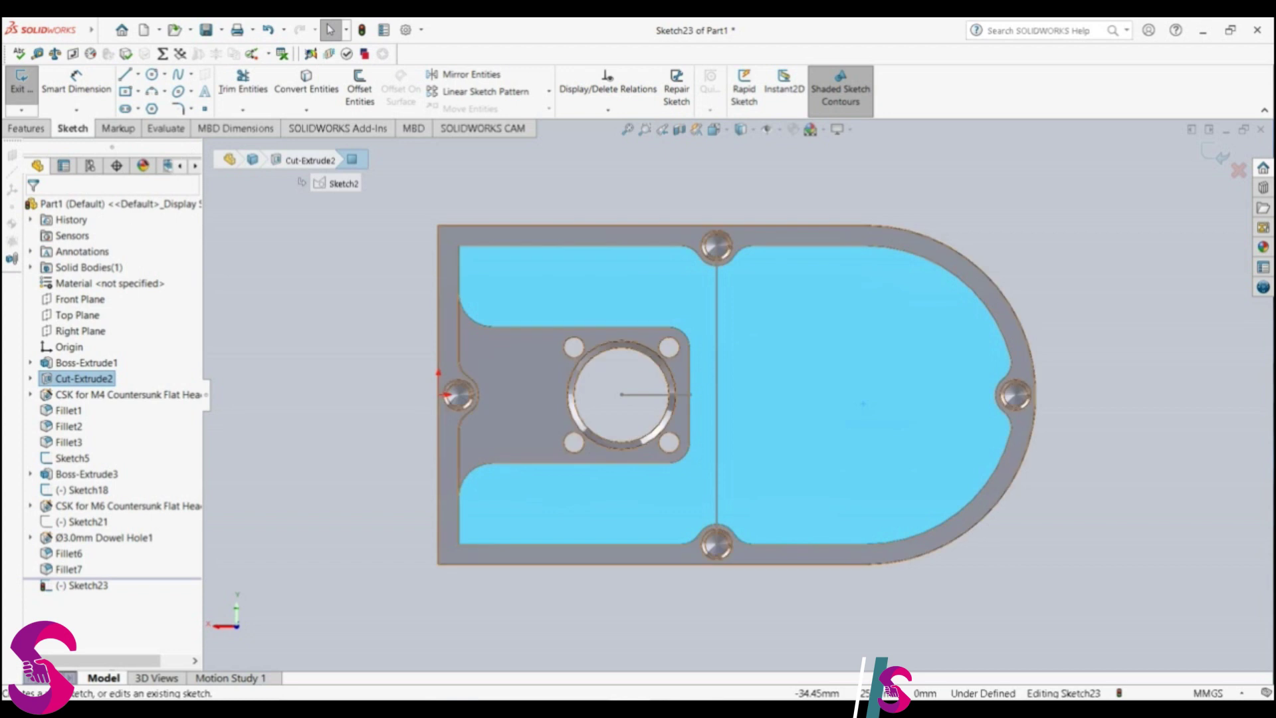
Step: Draw a horizontal line rightward from the centre hole's centre, first sized at 35 mm
left_click(128, 75)
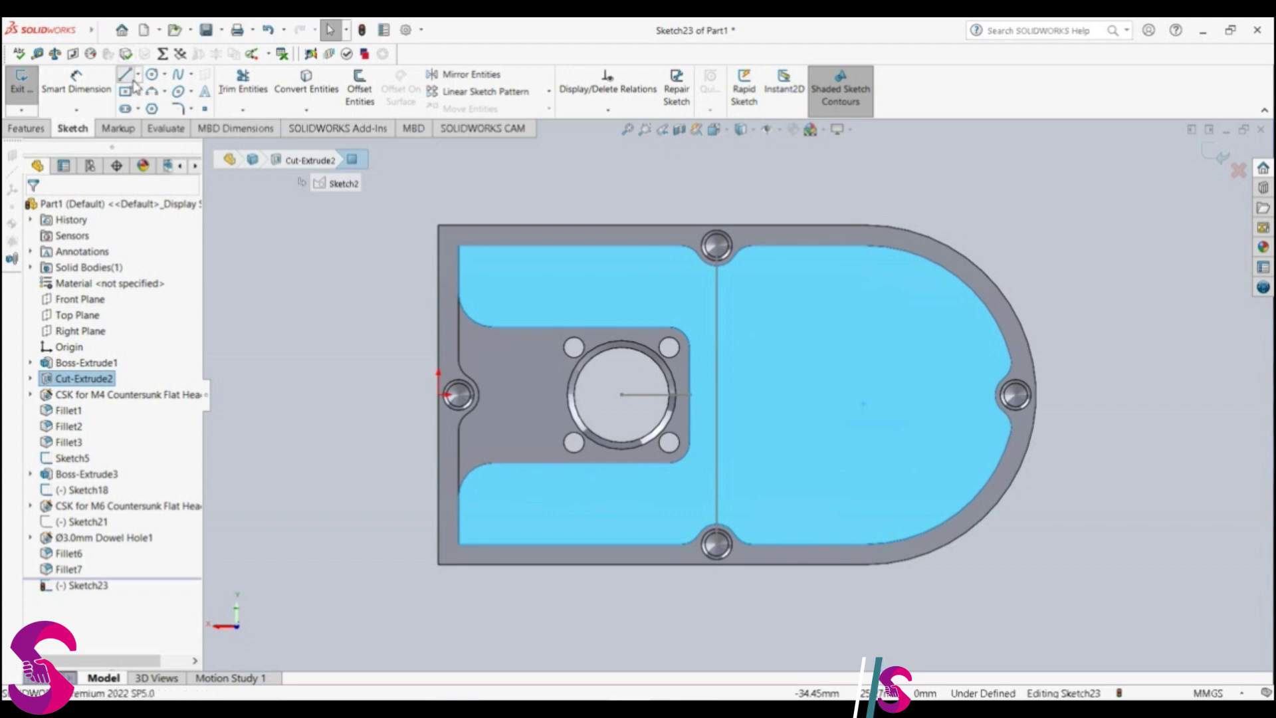
left_click(621, 394)
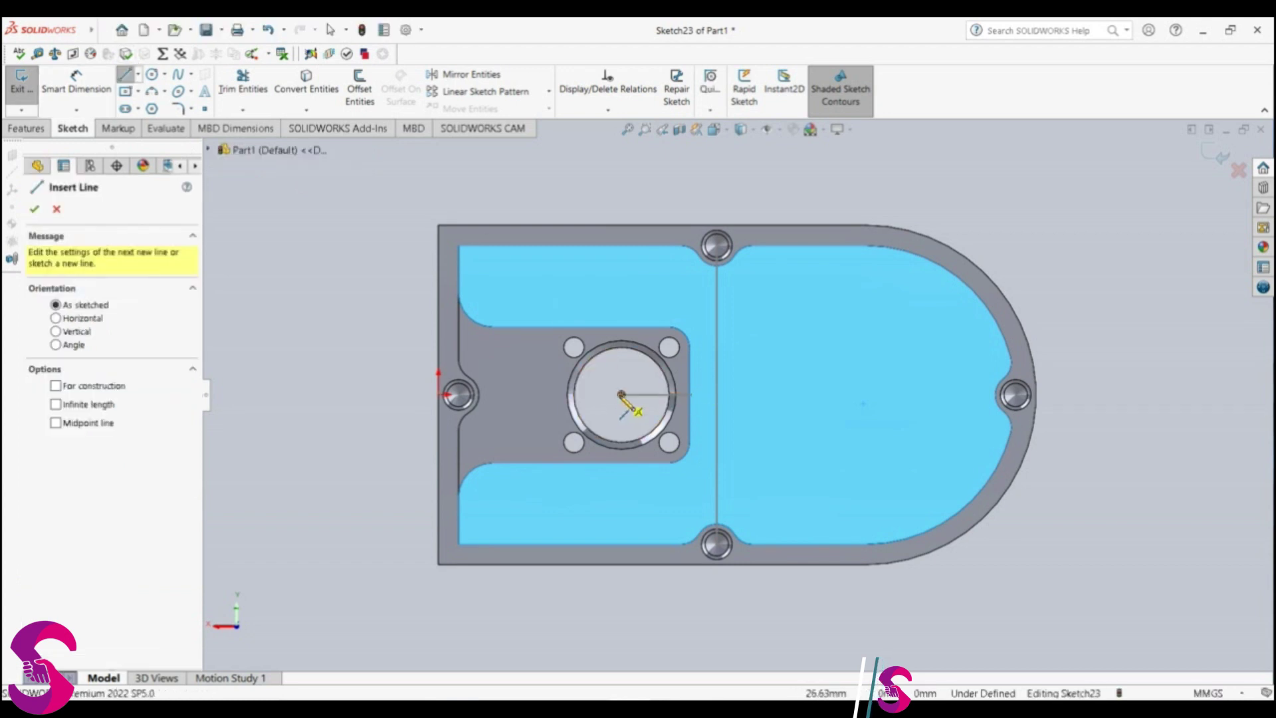
left_click(622, 395)
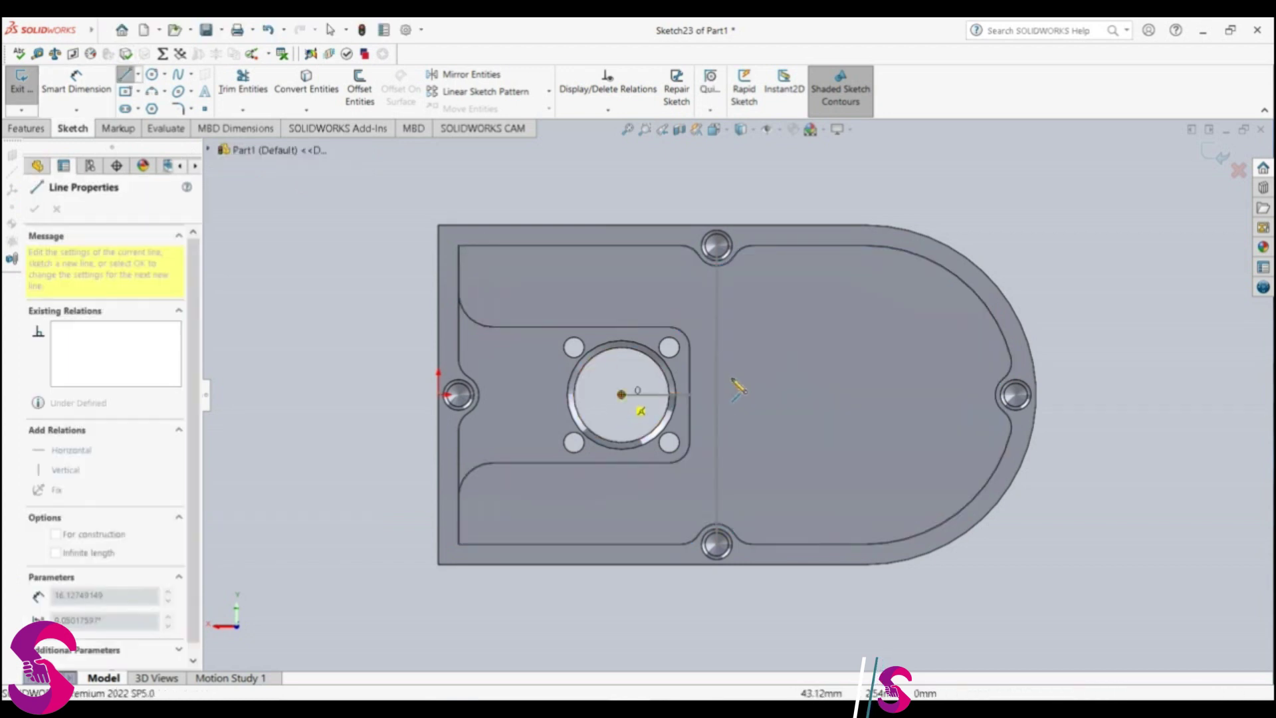
left_click(864, 395)
type("35")
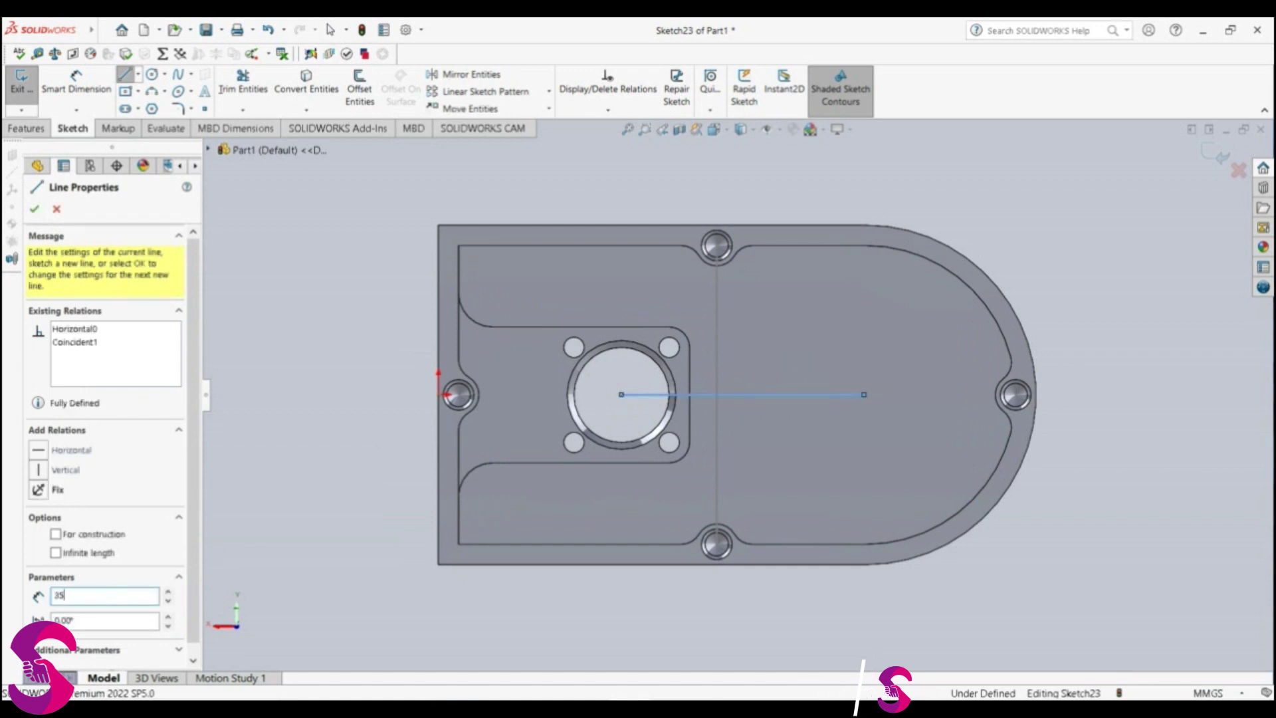
key("Return")
key("Escape")
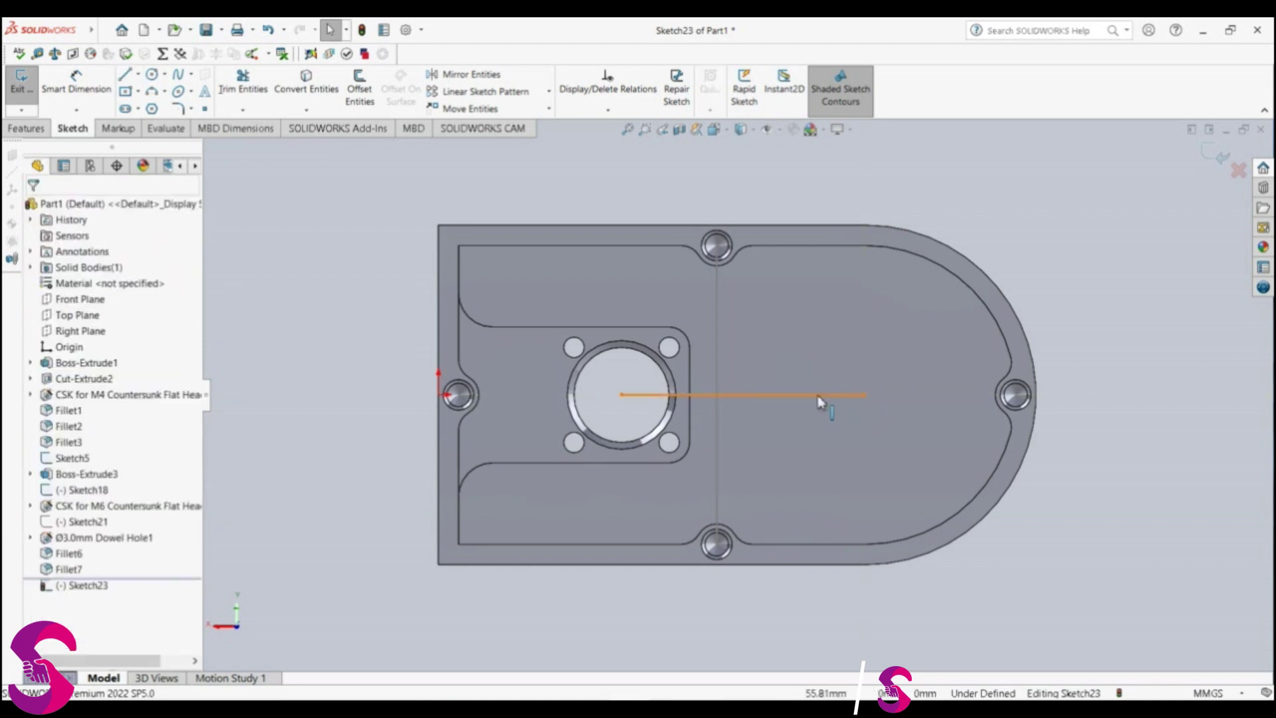
Step: Change the line's length to 36 mm, then try and cancel Smart Dimension on it
left_click(819, 398)
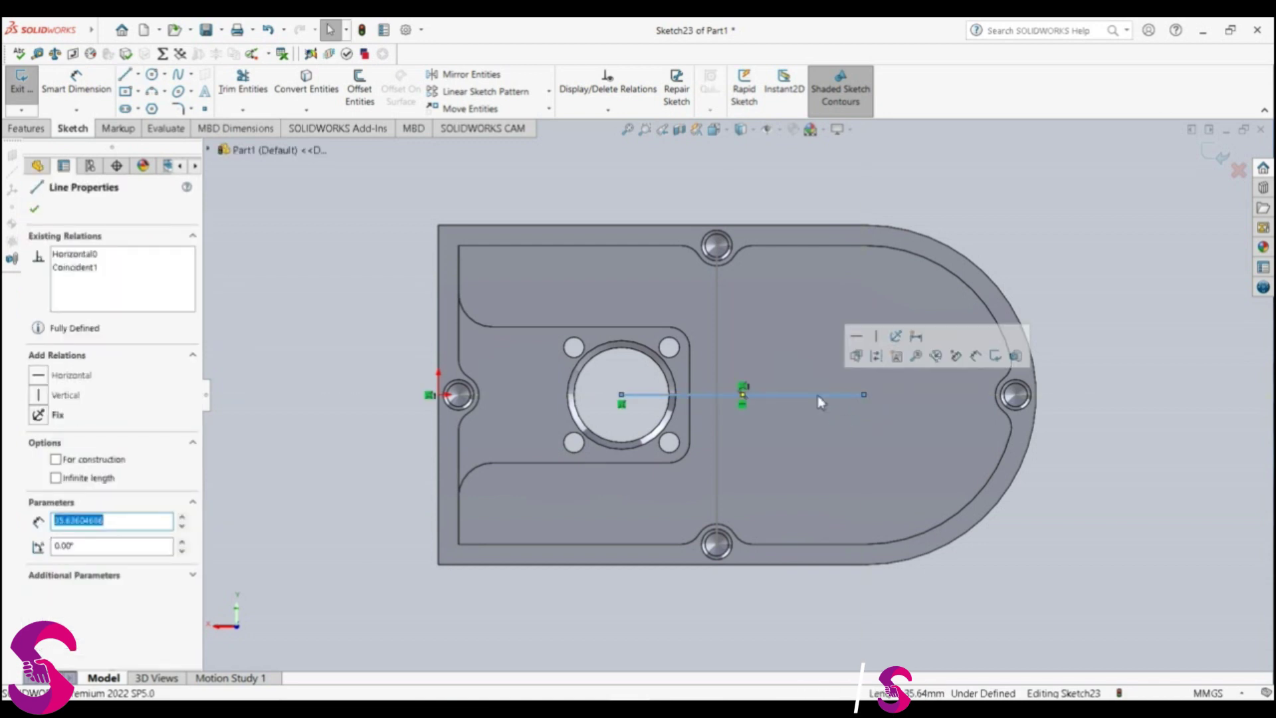
type("36")
key("Return")
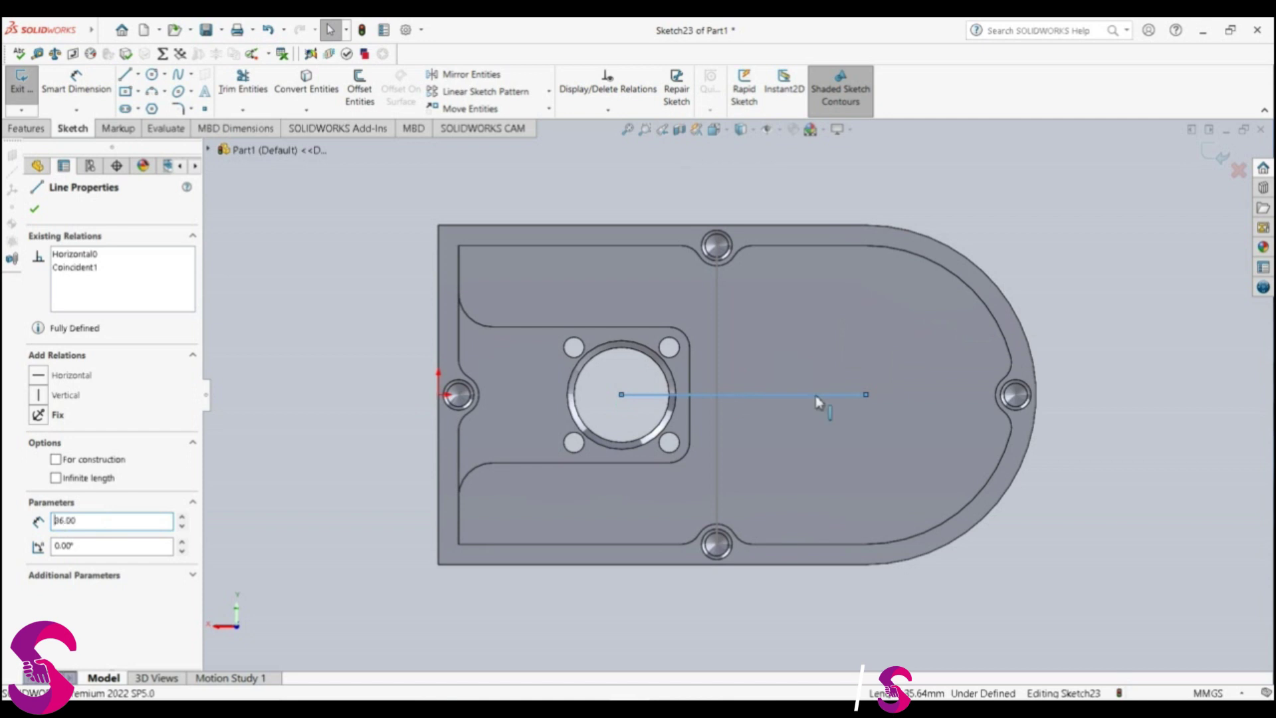
key("Escape")
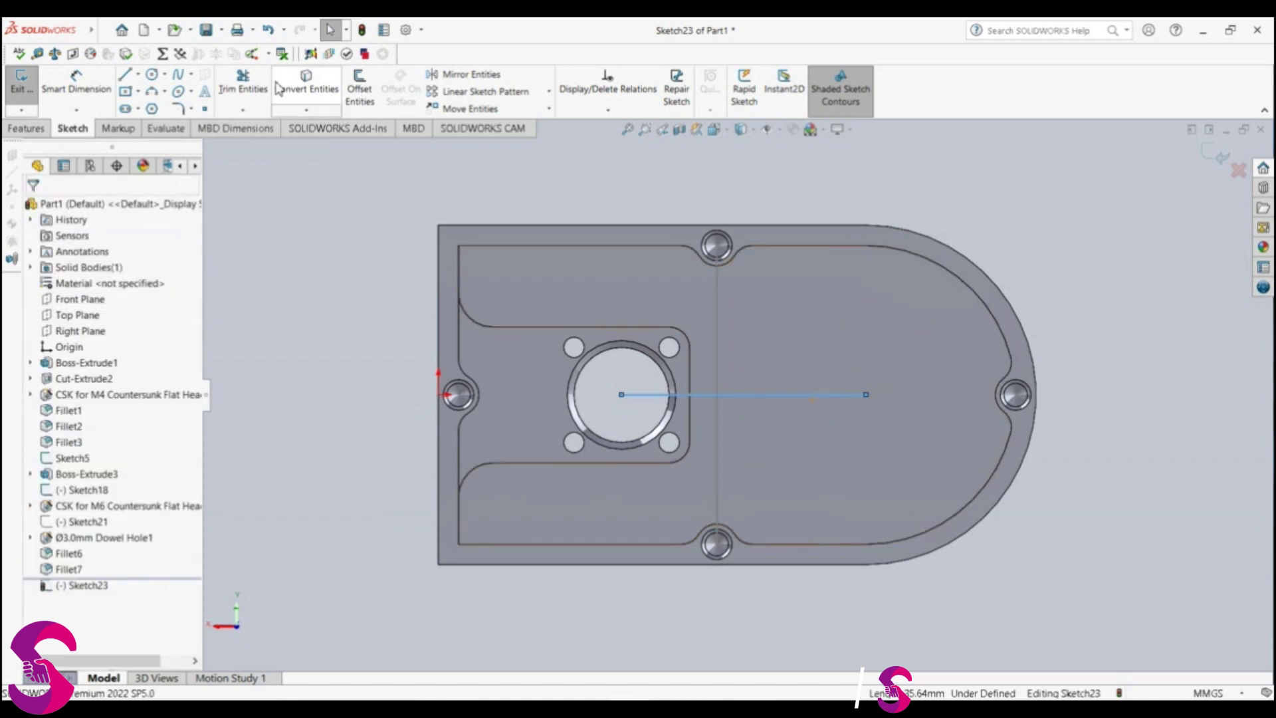
left_click(75, 83)
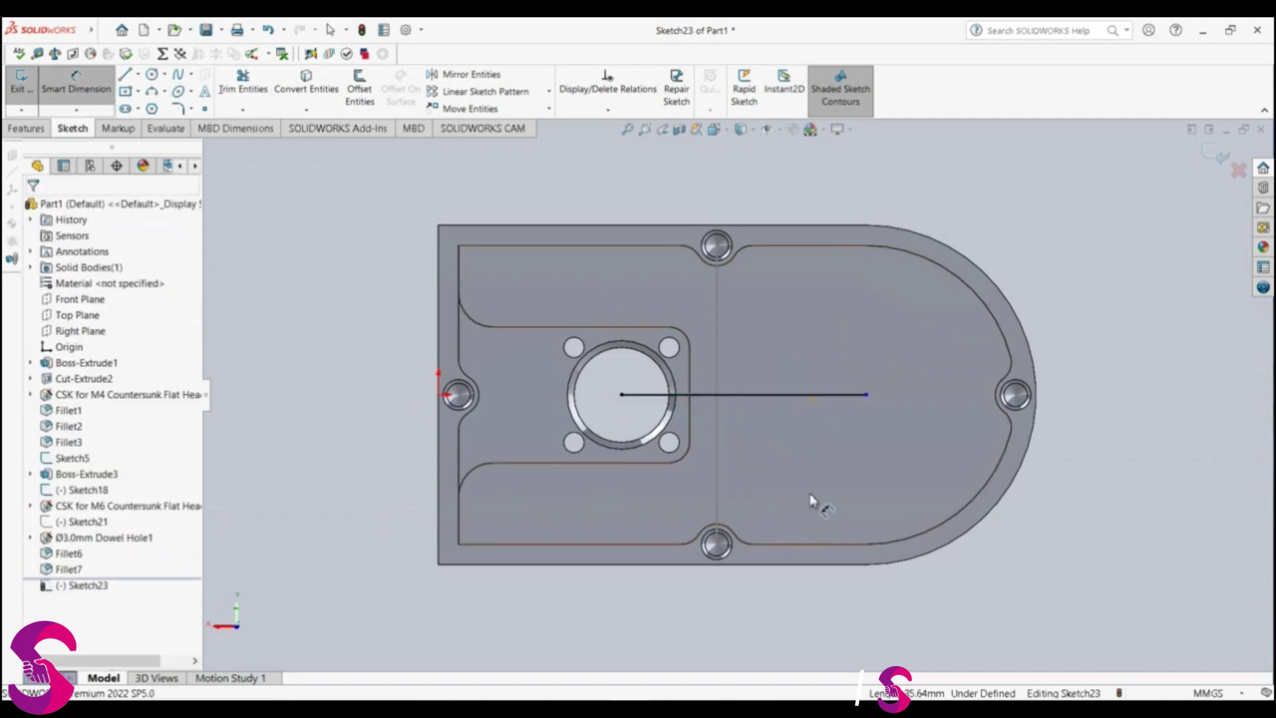
left_click(807, 415)
key("Escape")
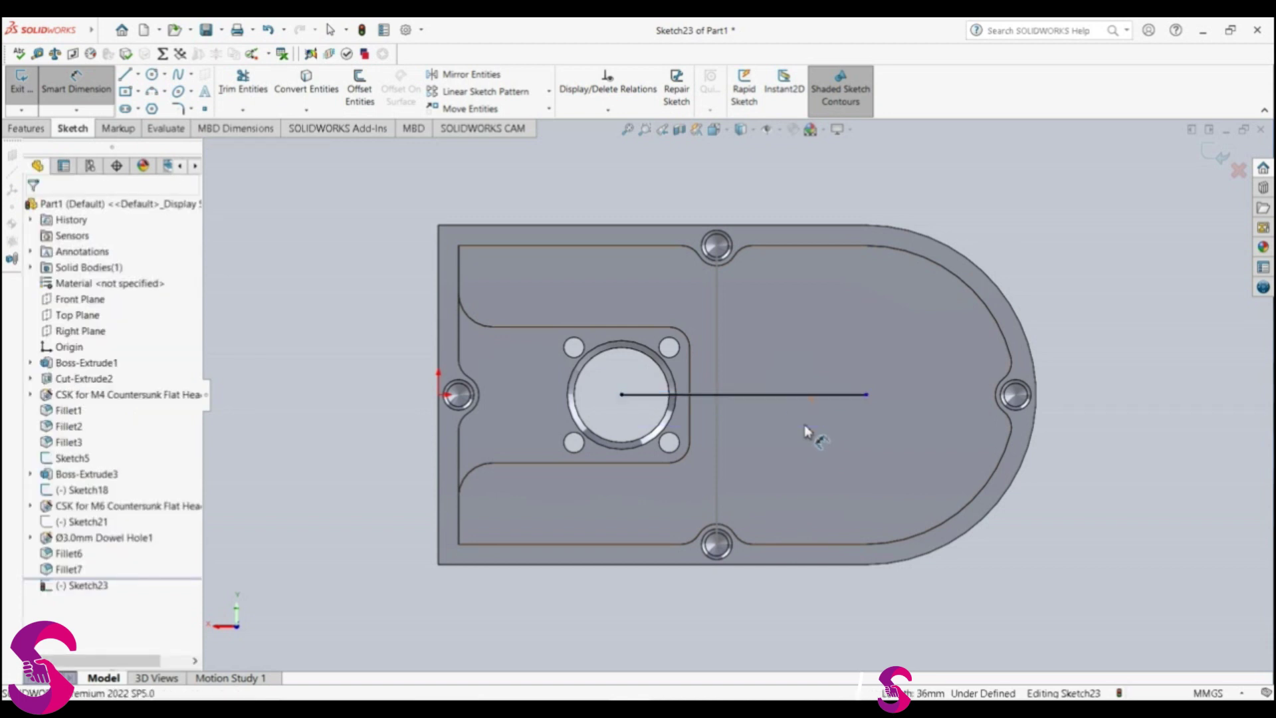